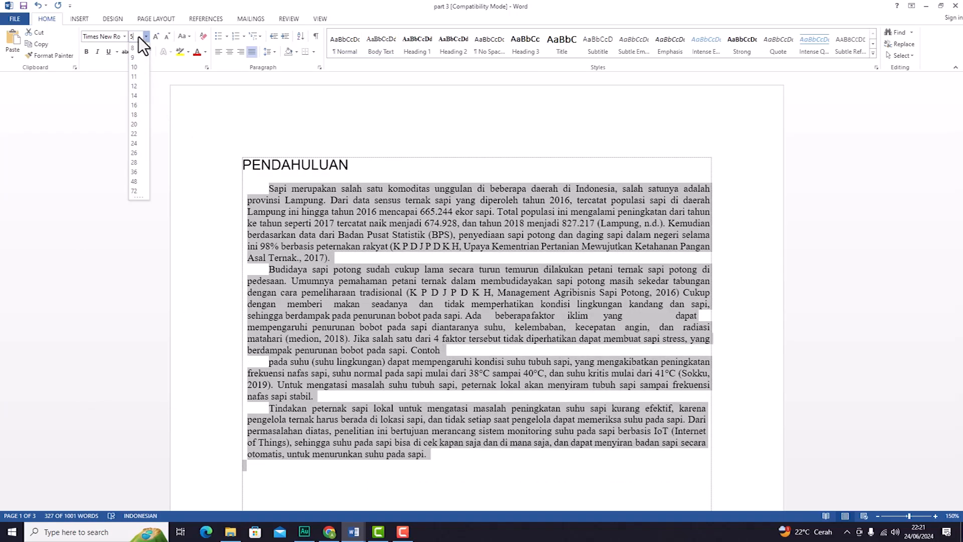
key("Return")
left_click(147, 37)
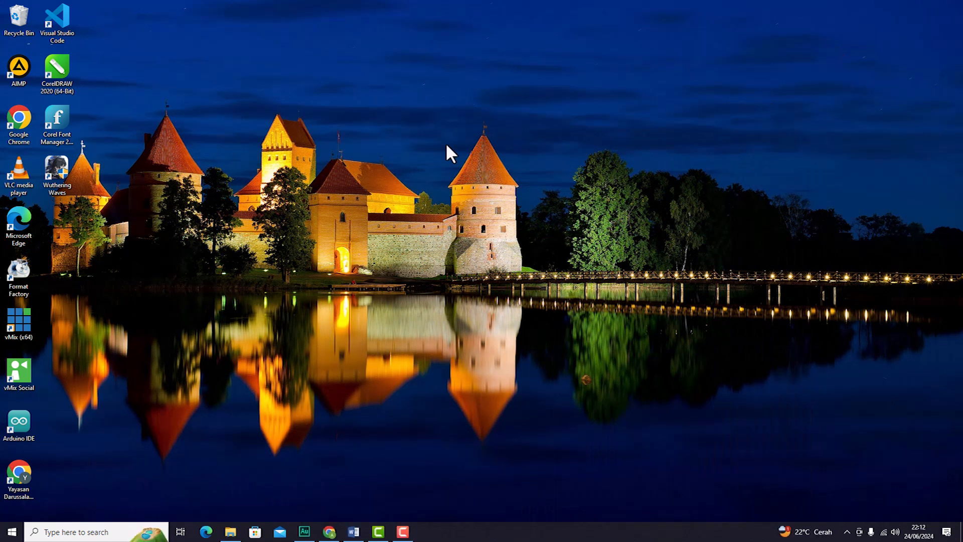
right_click(445, 143)
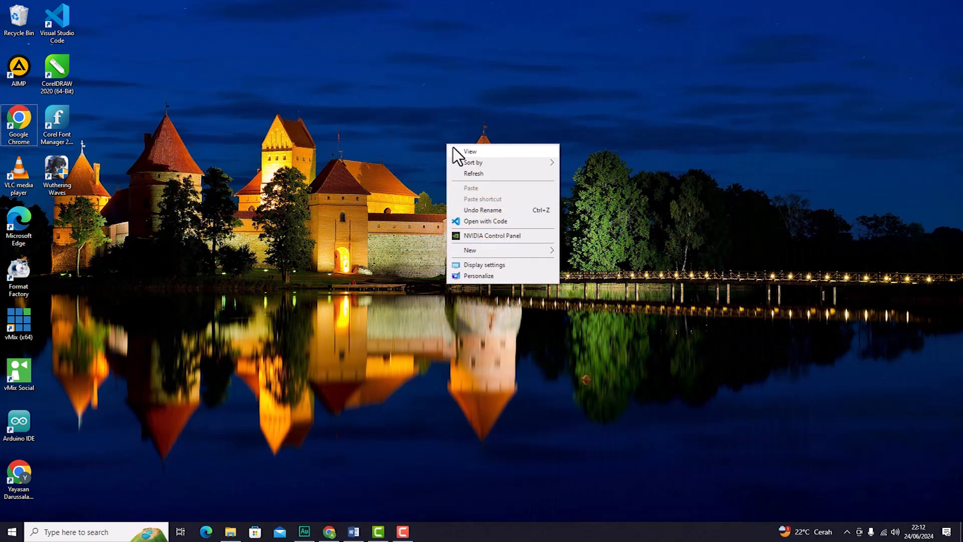
left_click(465, 173)
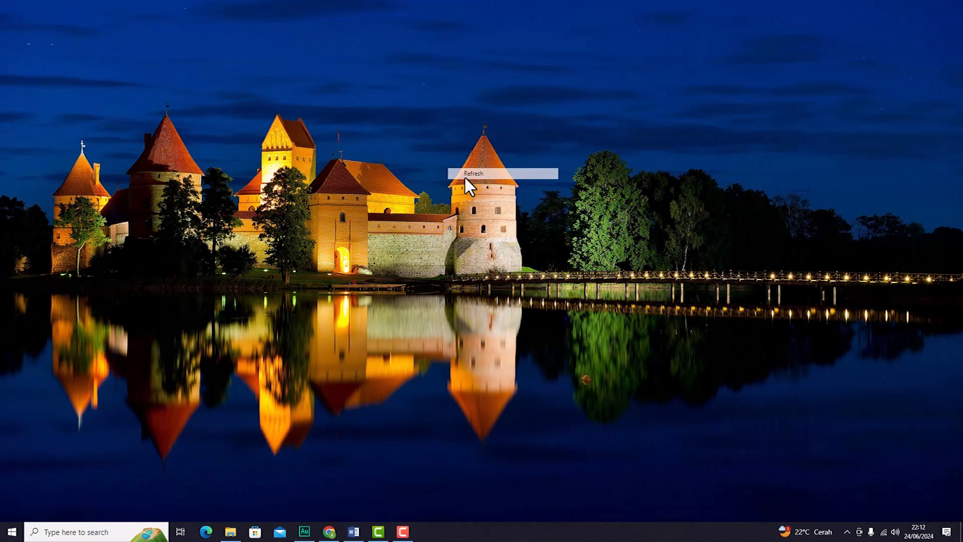
Step: Launch Word 2013, create a blank document and maximize its window
left_click(12, 532)
mouse_move(21, 504)
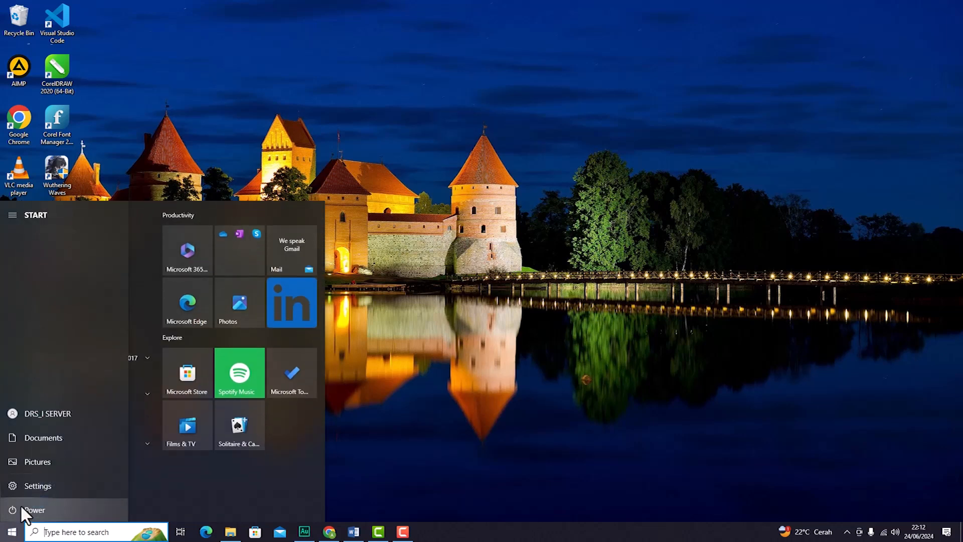
type("wor")
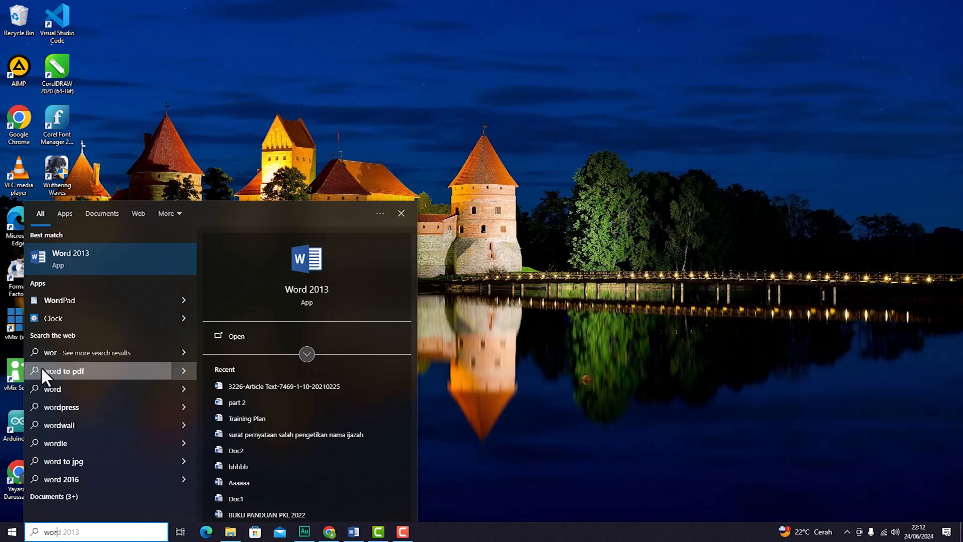
left_click(98, 266)
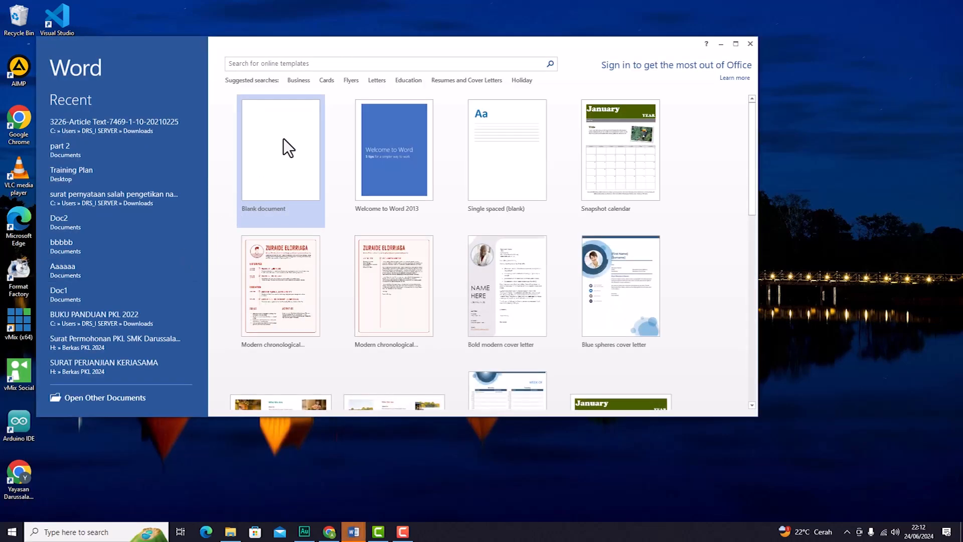
left_click(285, 163)
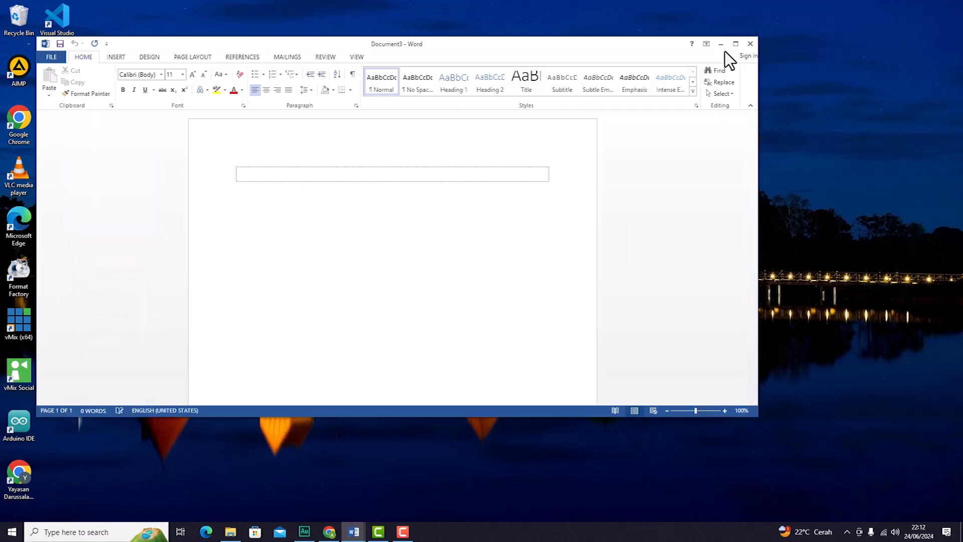
left_click(736, 44)
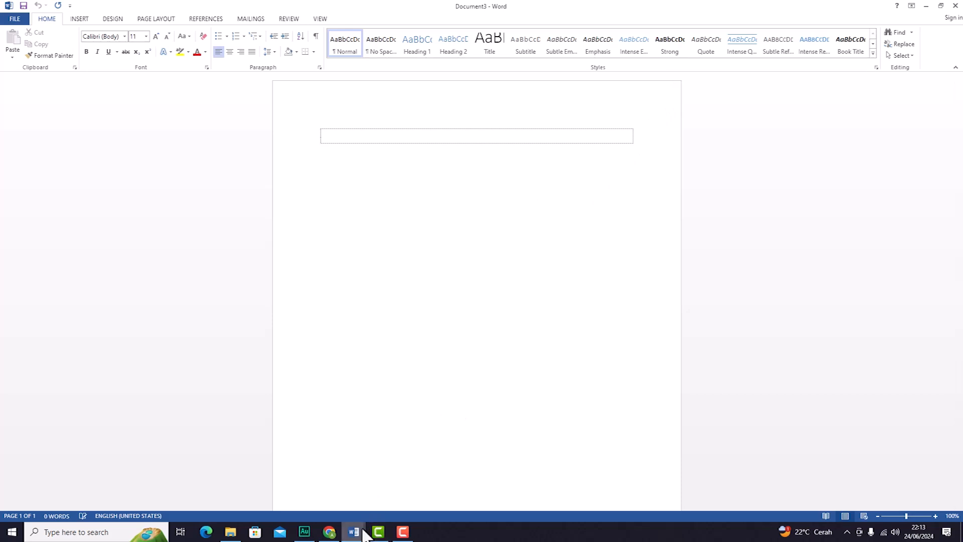
Step: Copy the text in Document1 from the PENDAHULUAN heading through the end of section 2.2 Arduino Uno, and return to the blank document
mouse_move(362, 532)
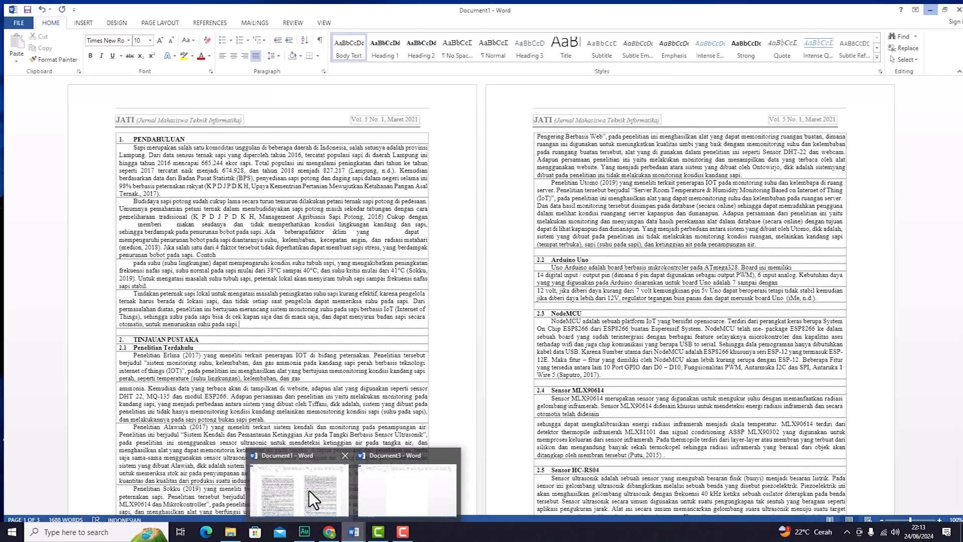
left_click(309, 491)
left_click_drag(248, 319, 113, 136)
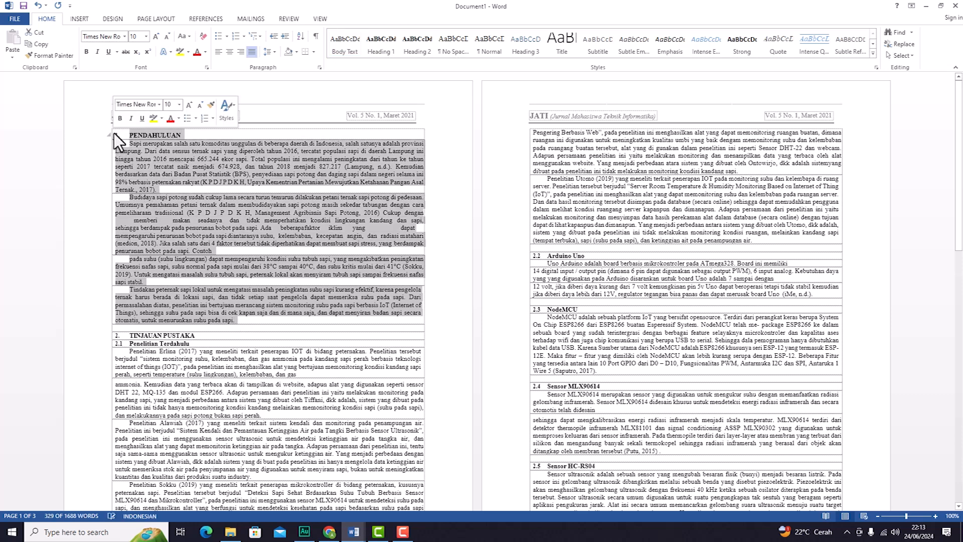
left_click(260, 347)
left_click_drag(113, 137, 833, 294)
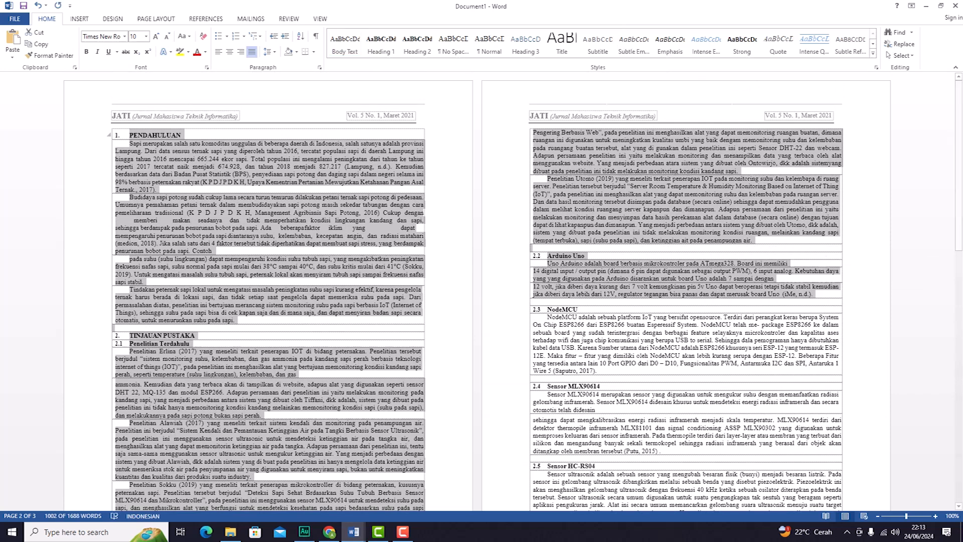
left_click(928, 8)
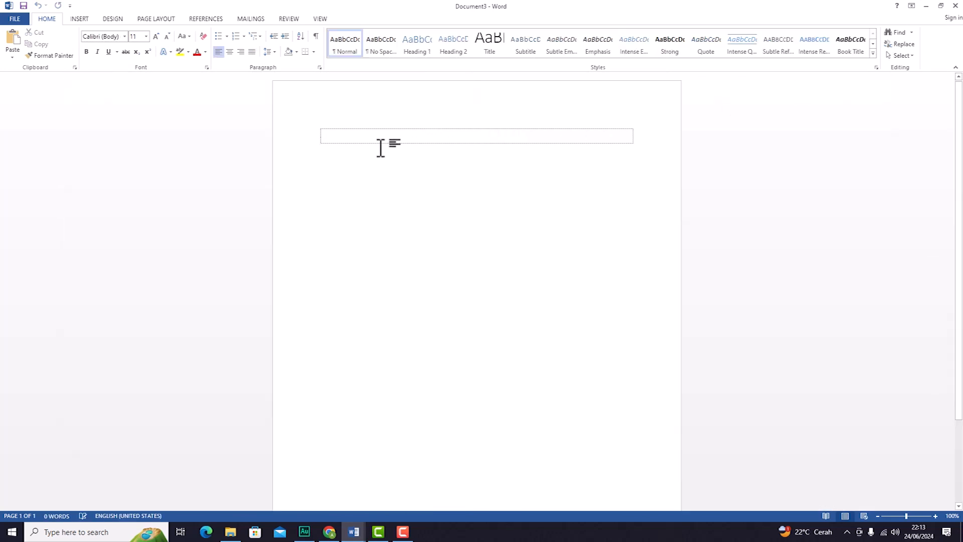
Step: Save the blank document in the Documents folder as "part 3" in Word 97-2003 Document format
left_click(10, 17)
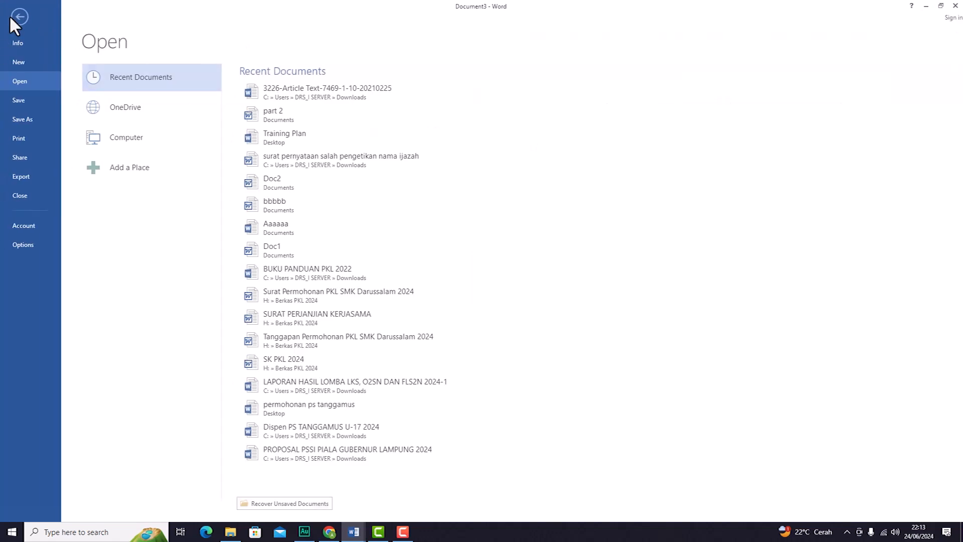
left_click(39, 115)
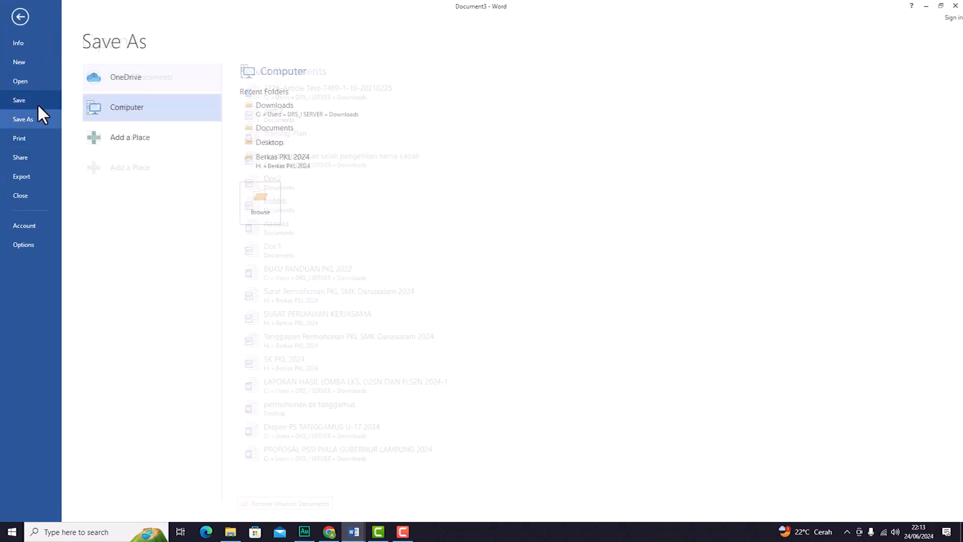
left_click(272, 207)
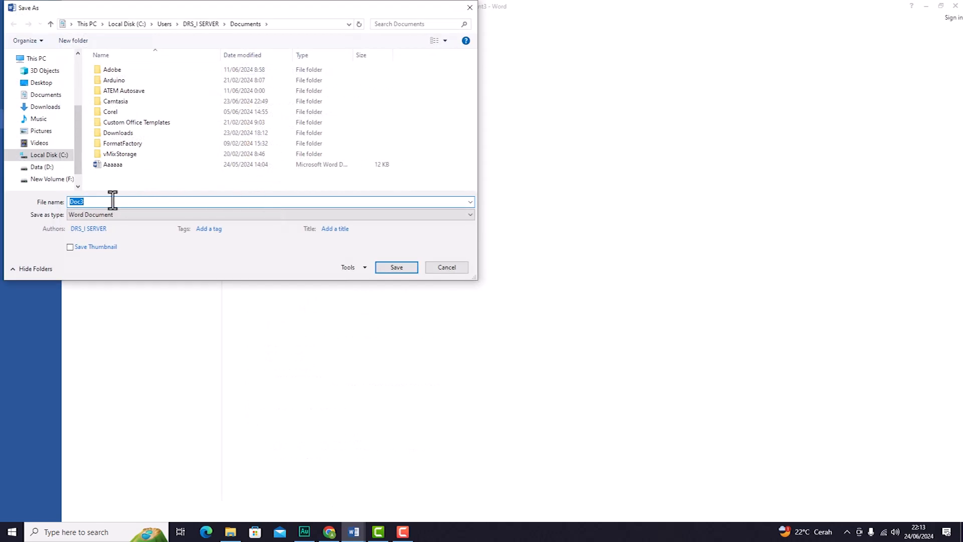
type("pard")
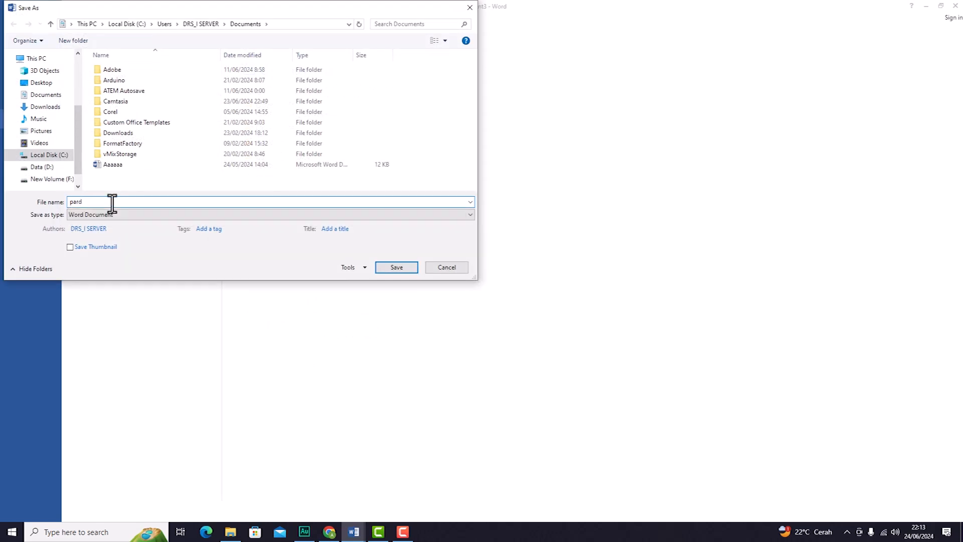
key("BackSpace")
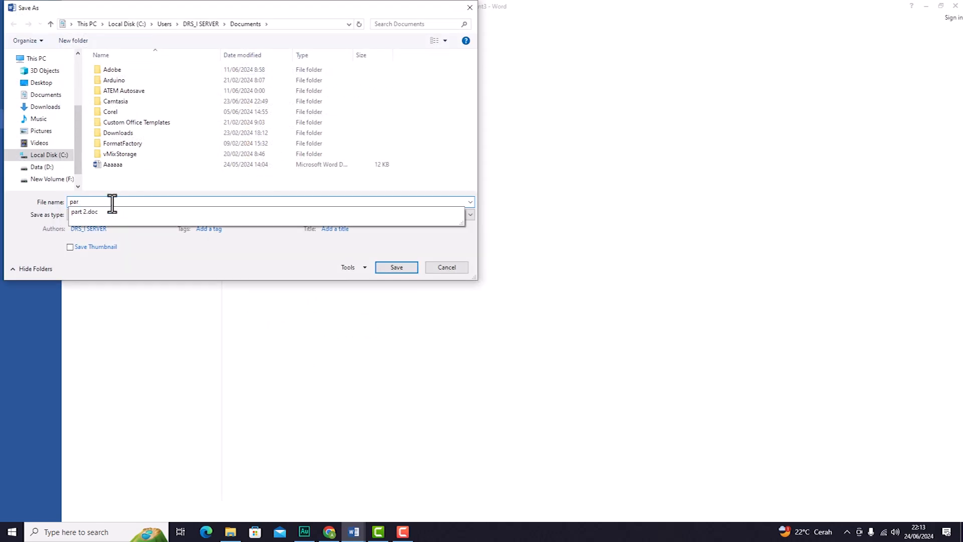
type("t 3")
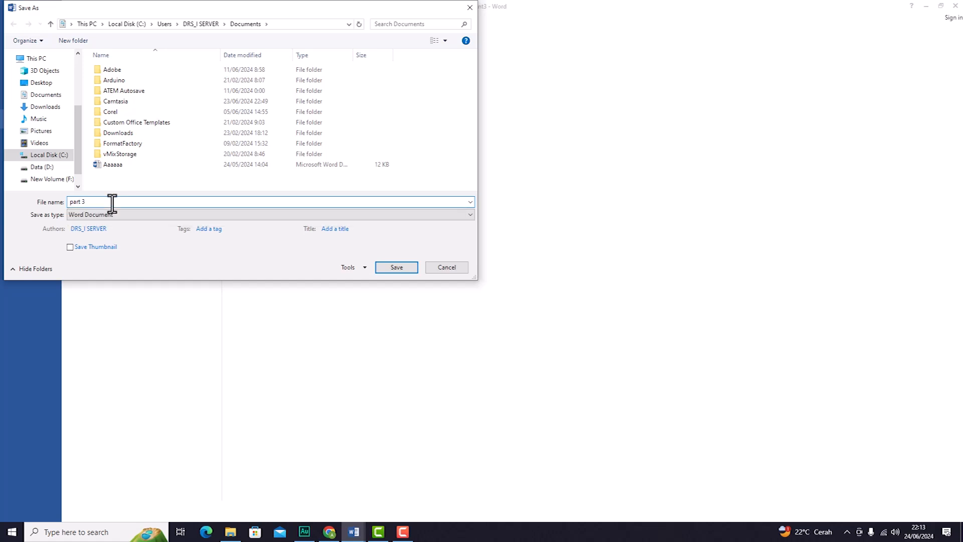
left_click(71, 215)
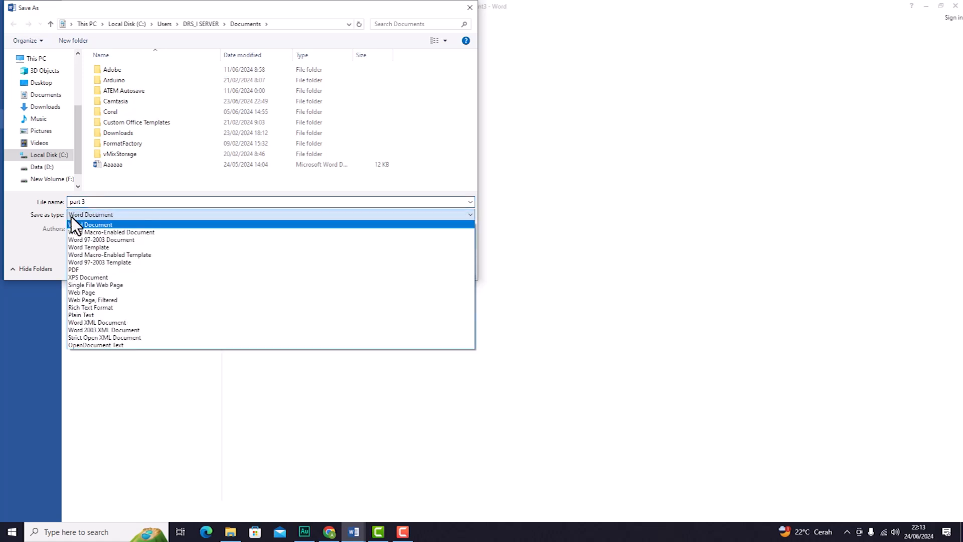
left_click(106, 241)
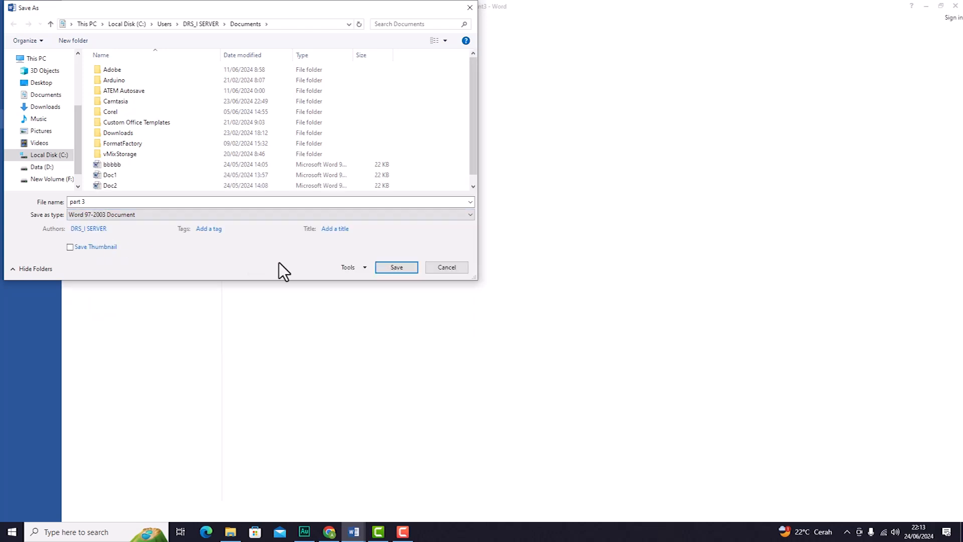
left_click(409, 270)
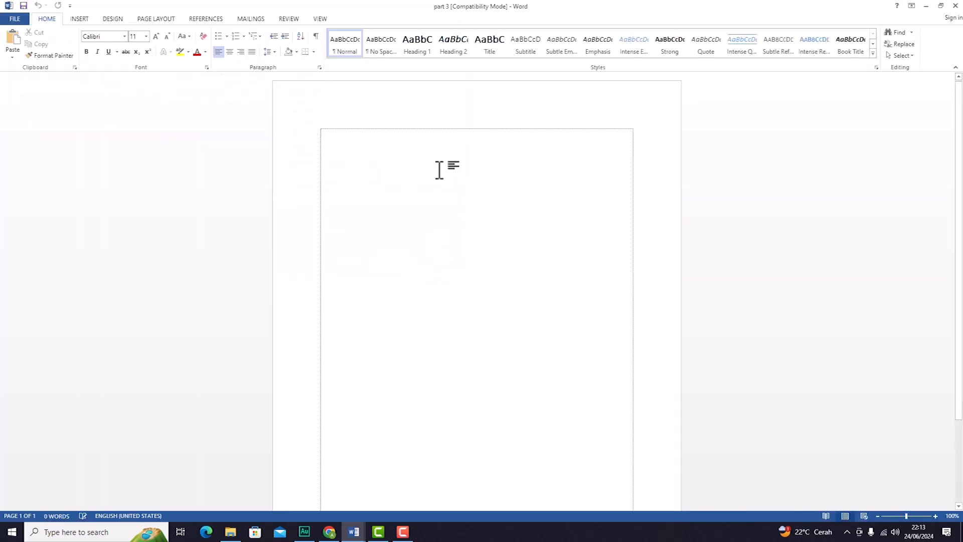
Step: Paste the copied text into the part 3 document and remove the bold formatting from all of it
scroll(516, 265, "up", 5)
key("ctrl+v")
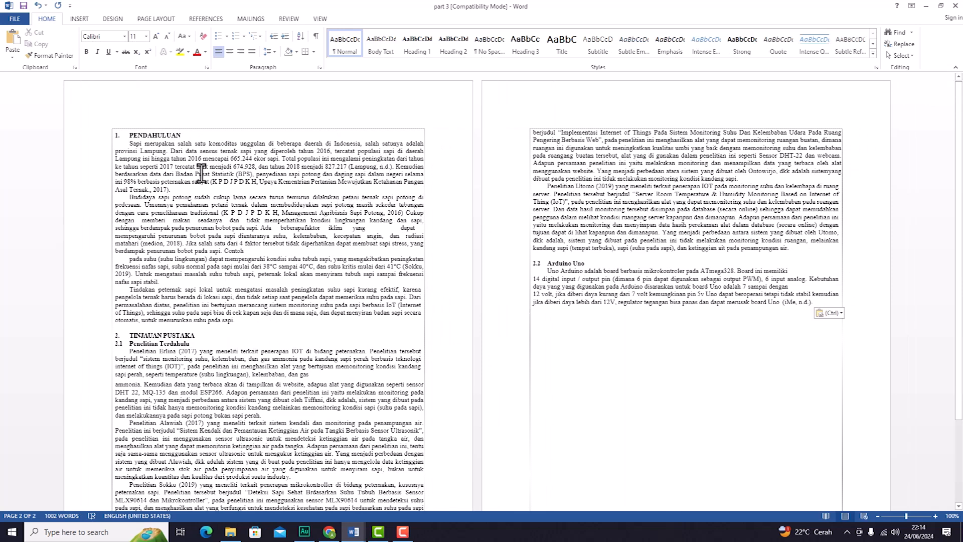
key("ctrl+a")
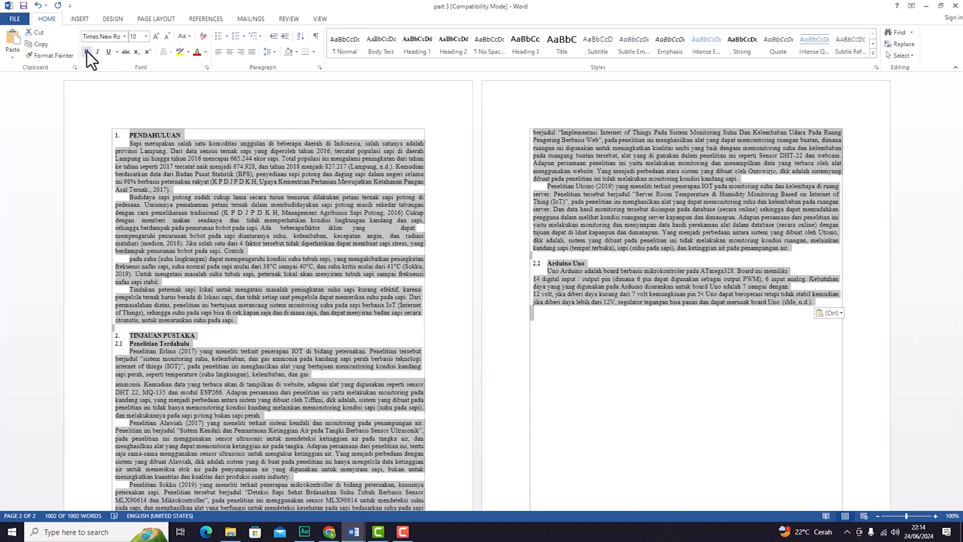
left_click(87, 52)
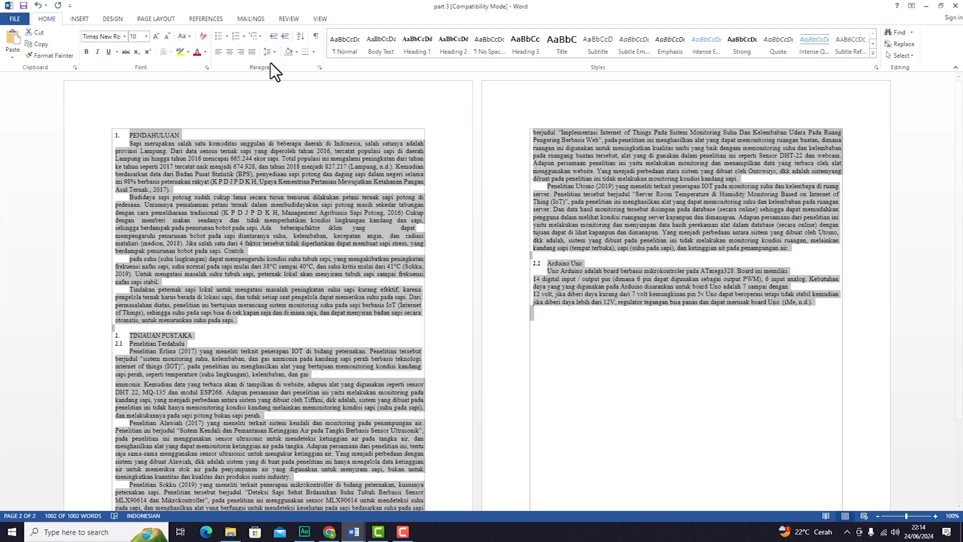
left_click(366, 224)
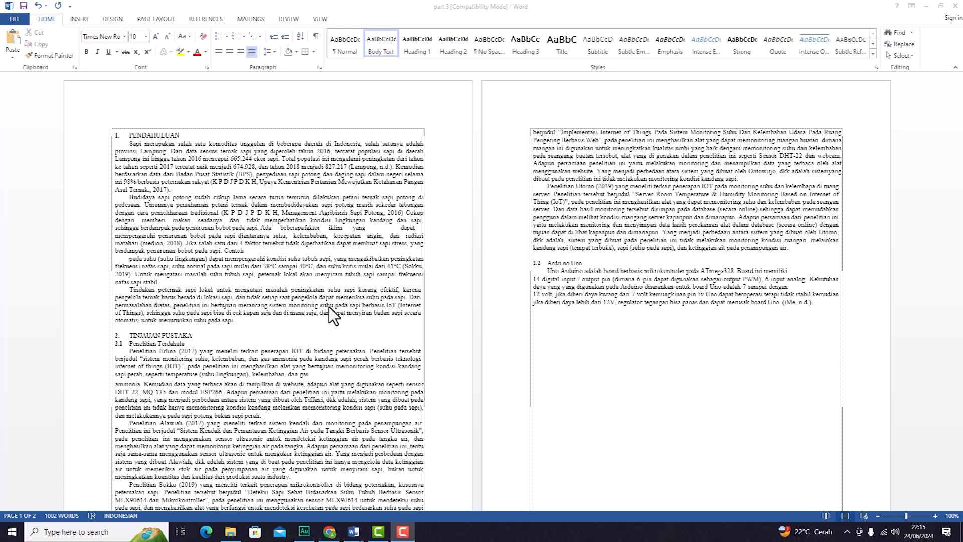
Step: Insert a page break before the TINJAUAN PUSTAKA heading so that section starts on a new page
left_click(236, 321)
left_click_drag(236, 321, 105, 135)
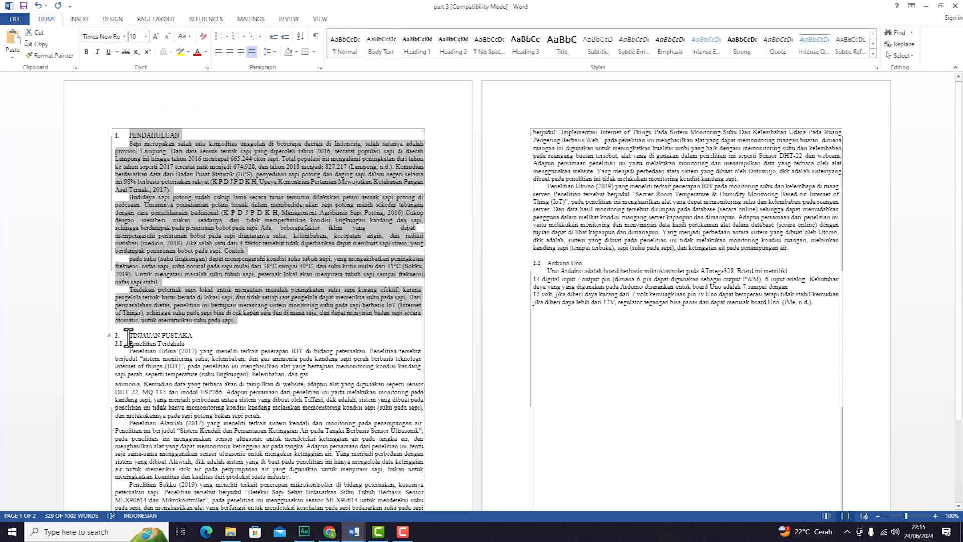
left_click(129, 338)
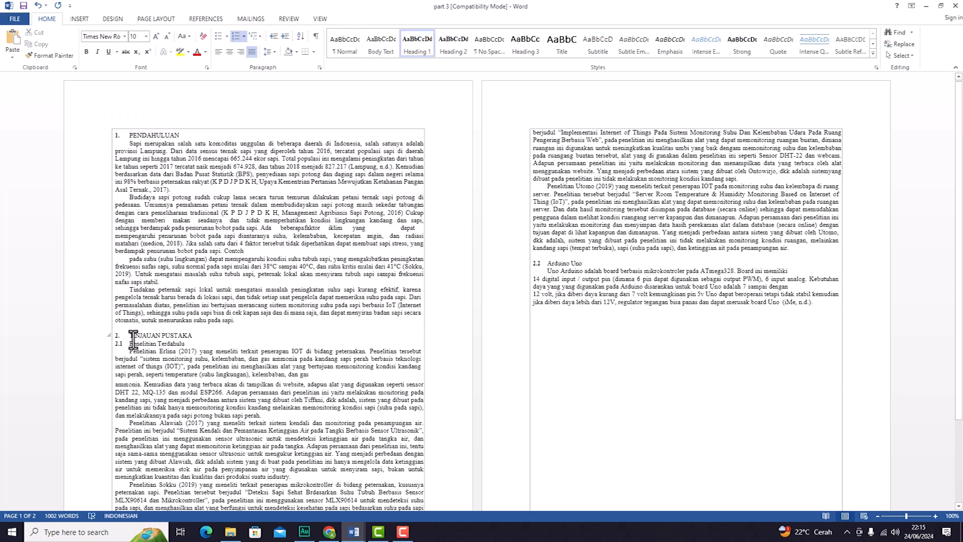
key("ctrl+Return")
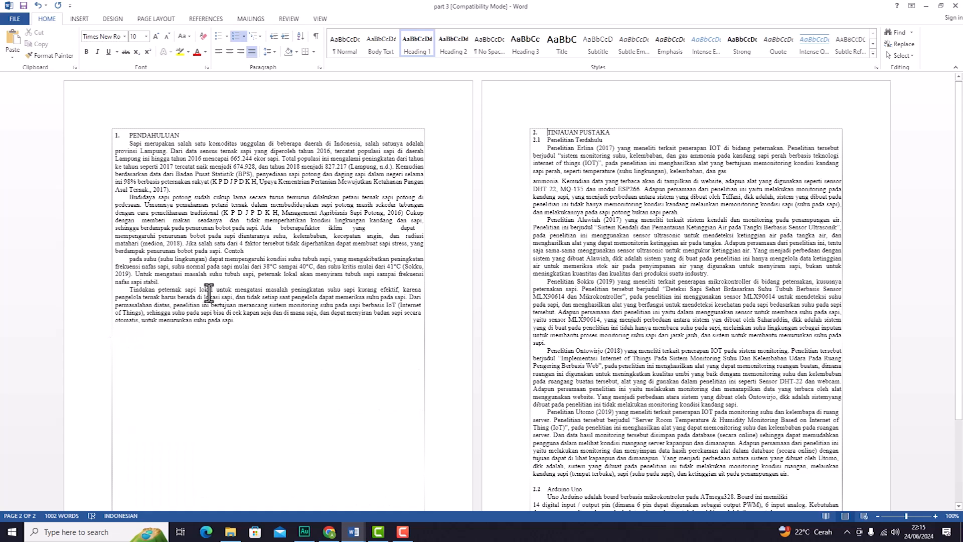
scroll(210, 289, "up", 4)
scroll(379, 220, "up", 1)
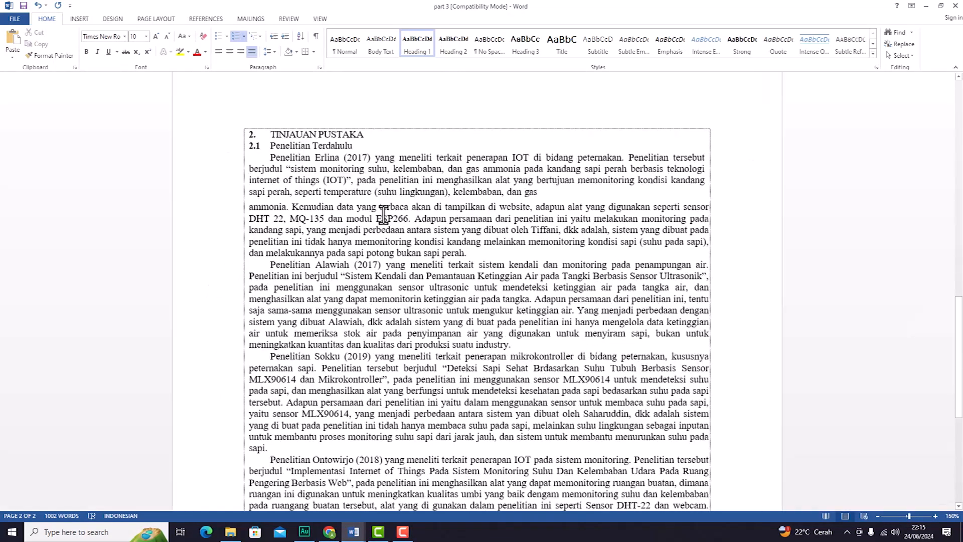
scroll(537, 484, "up", 12)
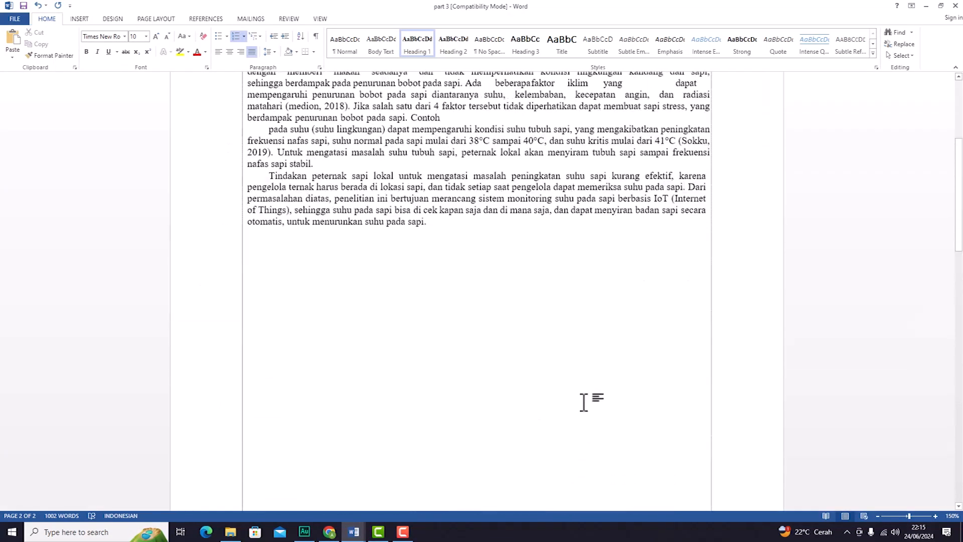
left_click(477, 221)
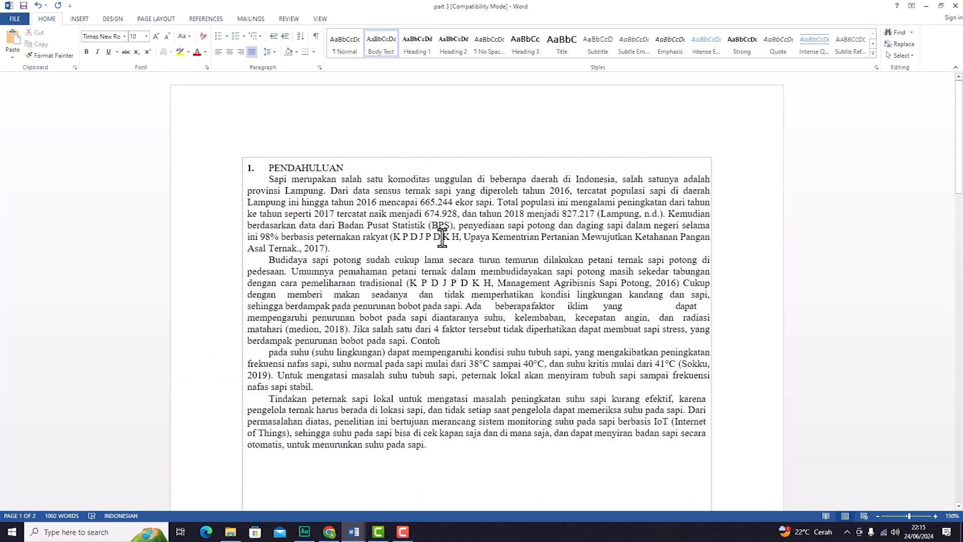
left_click(350, 168)
Step: Create a new blank document and enter the word "pendahuluan" in it
left_click(12, 18)
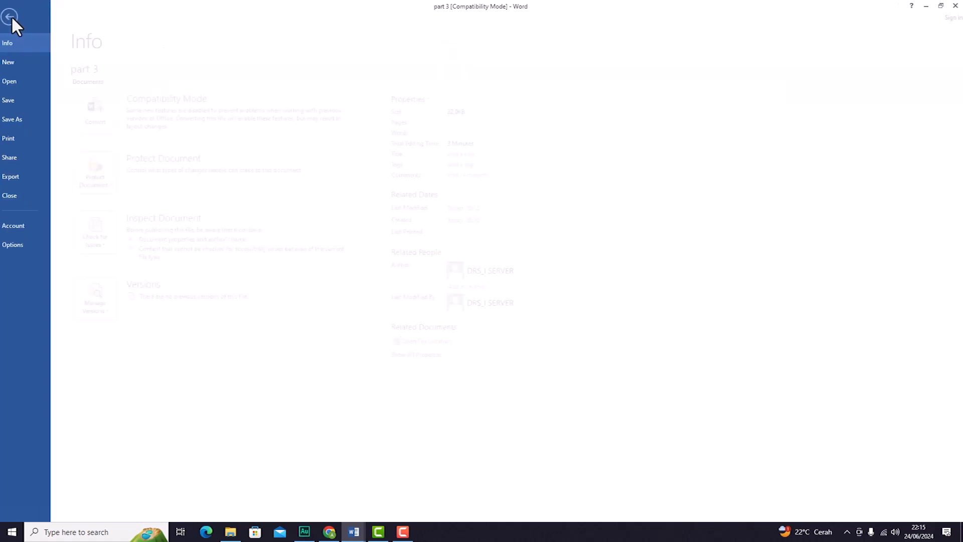
left_click(38, 62)
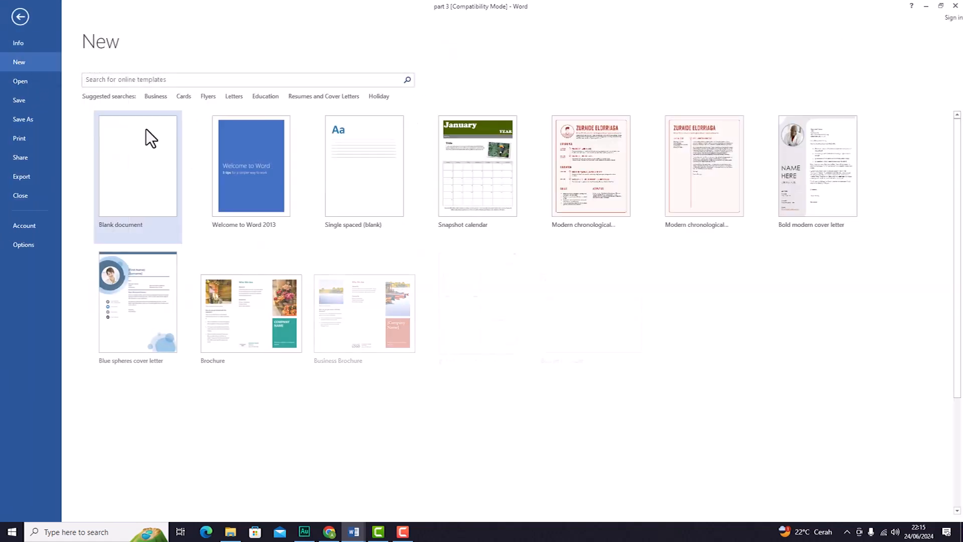
left_click(146, 130)
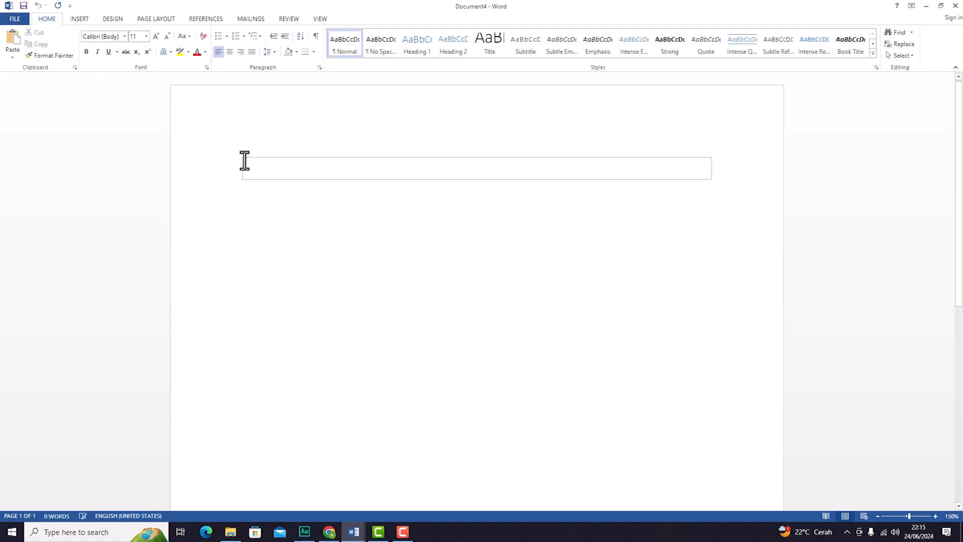
type("Pendahul")
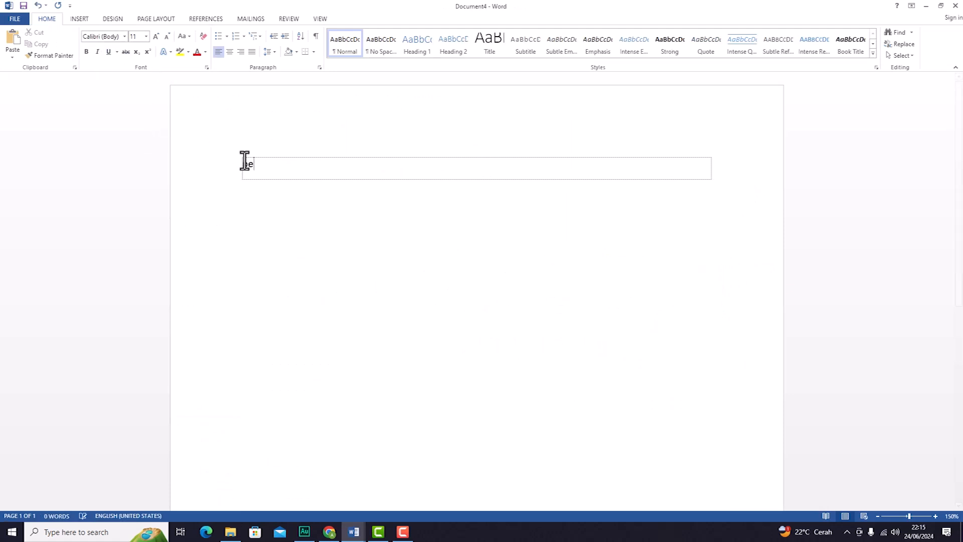
type("uan")
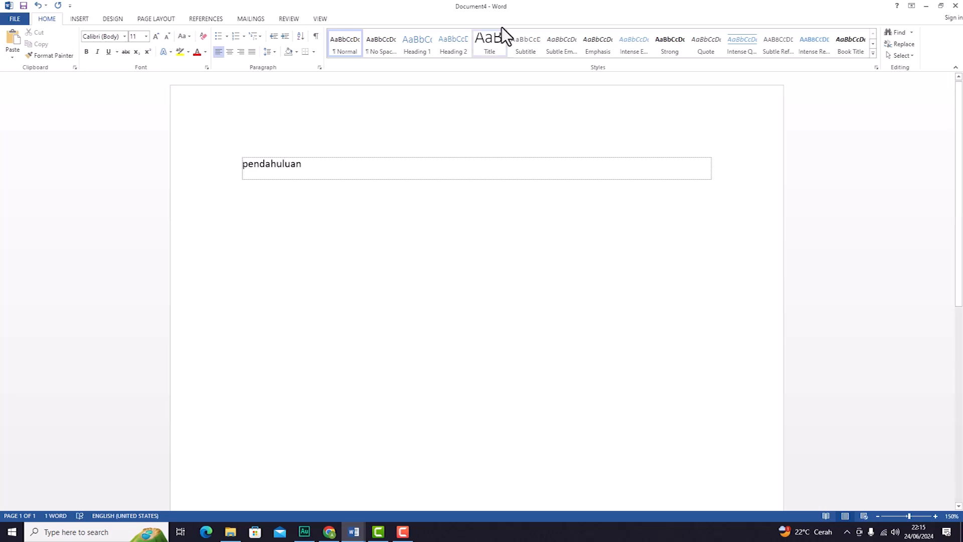
Step: Show the new document side by side with part 3 to compare their text, and return to part 3 at full size
left_click_drag(520, 7, 962, 268)
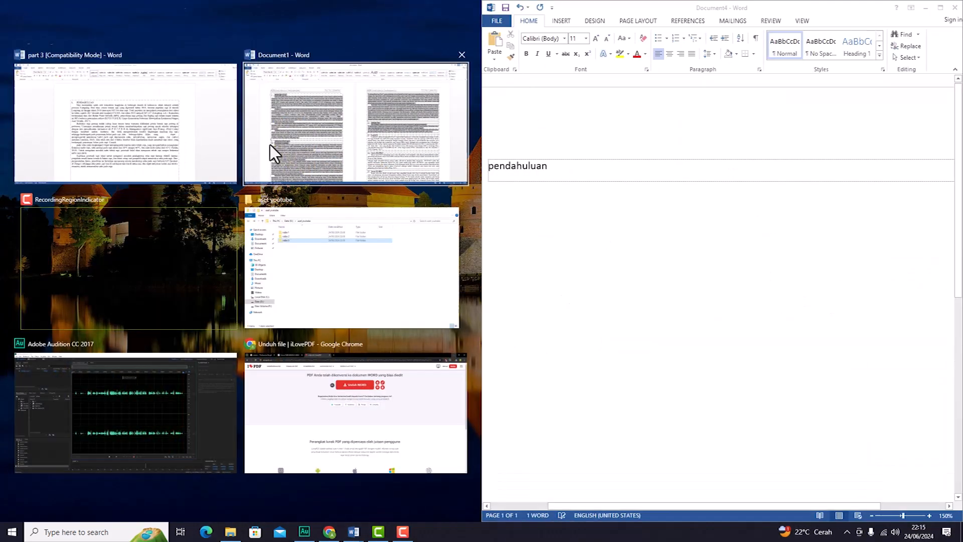
left_click(170, 144)
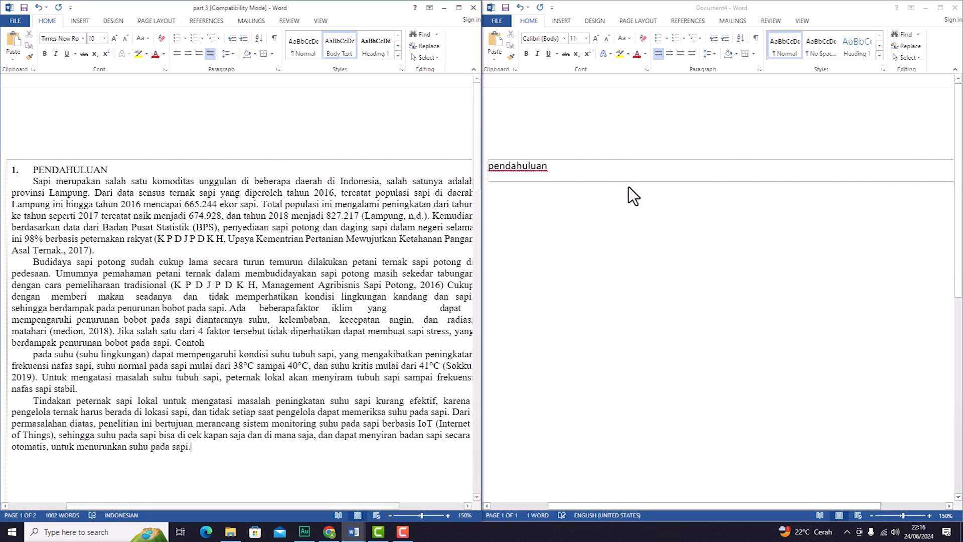
left_click(944, 8)
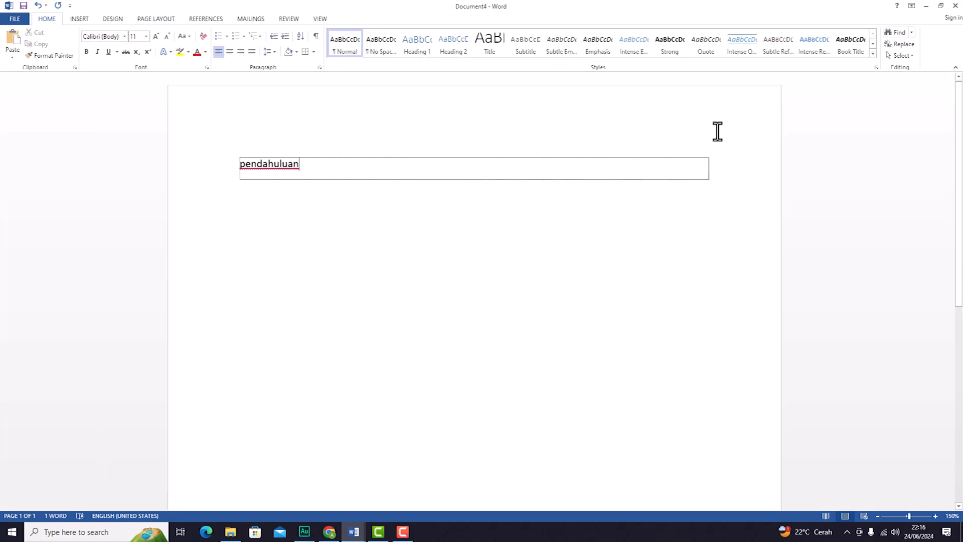
left_click(926, 6)
left_click(458, 7)
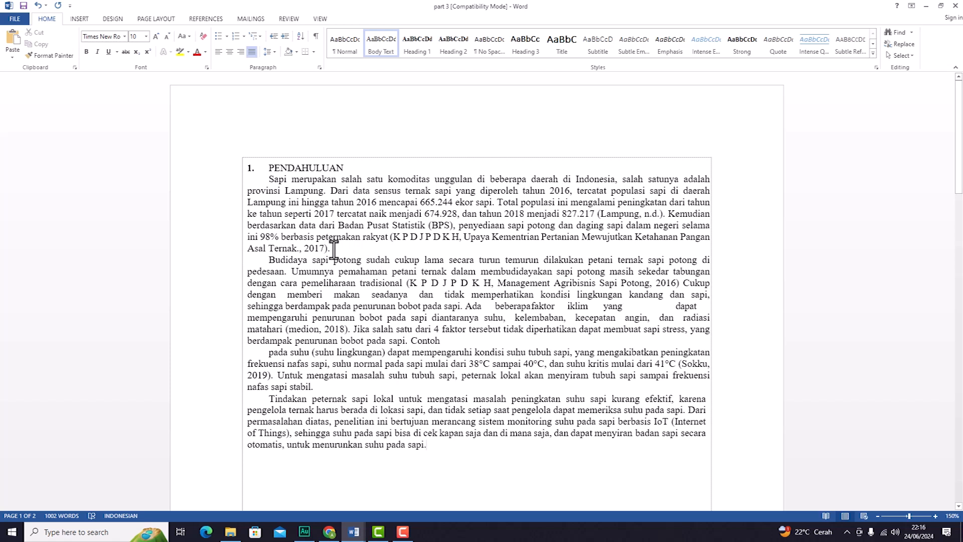
Step: Remove the number in front of the PENDAHULUAN heading and apply the Normal style to it
double_click(315, 171)
left_click(380, 215)
left_click_drag(353, 167, 270, 165)
left_click(268, 168)
key("BackSpace")
key("BackSpace")
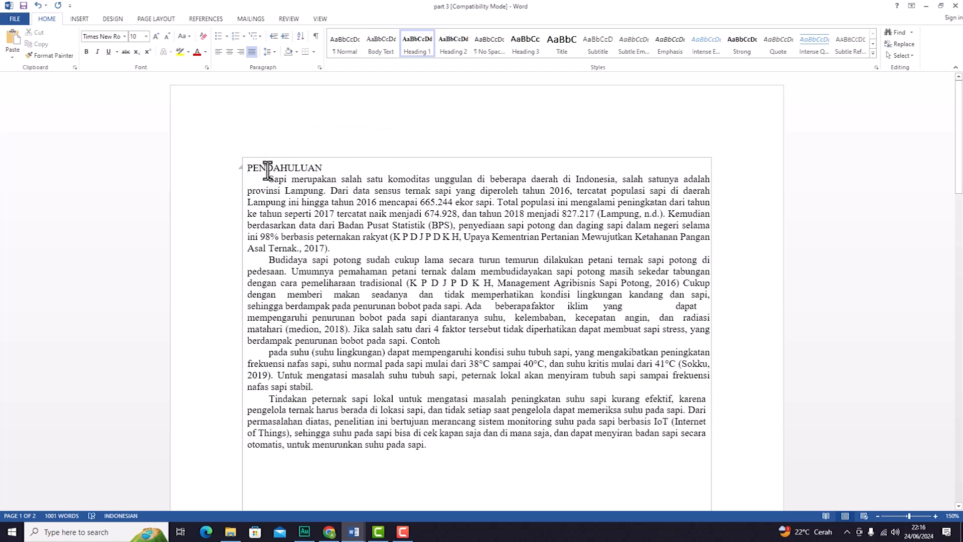
left_click(344, 45)
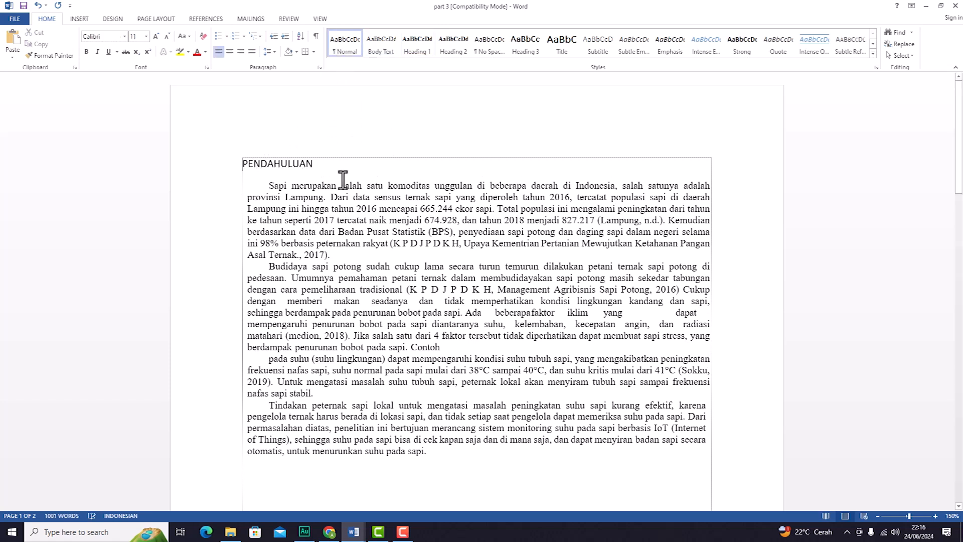
Step: Browse the available fonts for the PENDAHULUAN heading without choosing one
left_click_drag(319, 164, 220, 159)
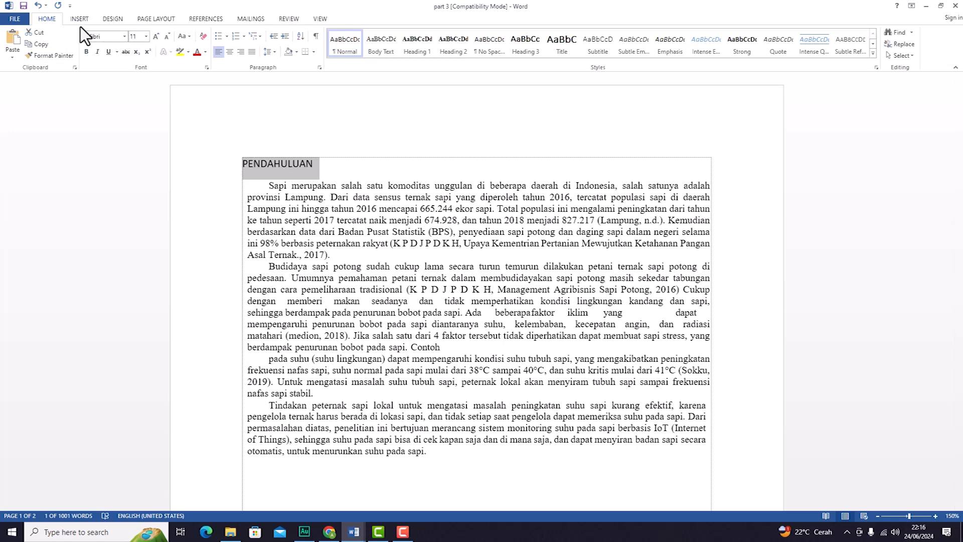
left_click(124, 37)
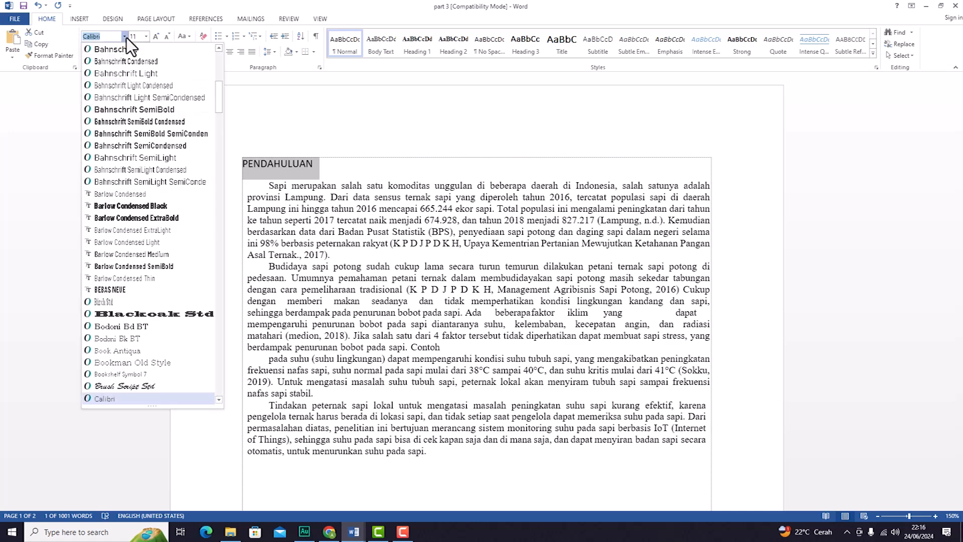
mouse_move(218, 94)
left_mouse_down()
mouse_move(218, 58)
mouse_move(220, 85)
left_mouse_up()
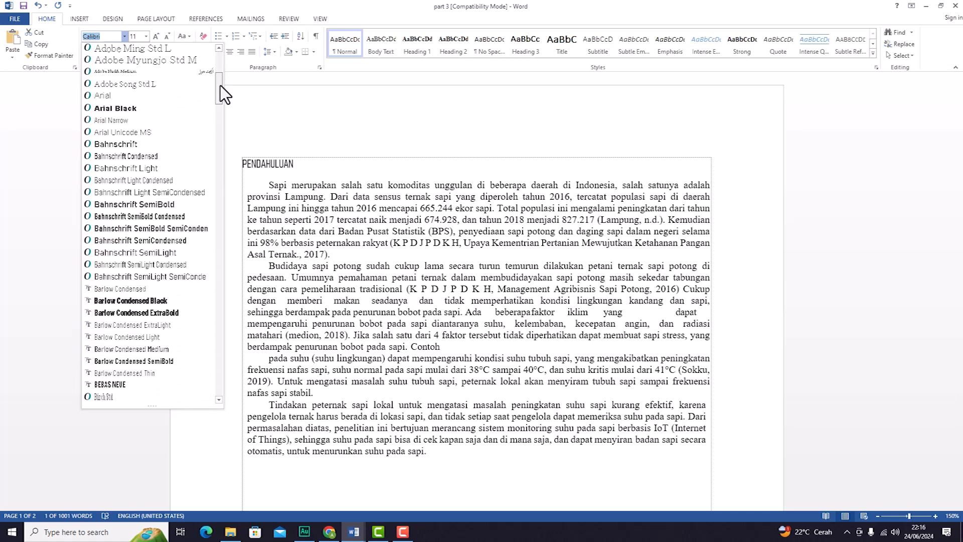
left_click_drag(220, 85, 221, 87)
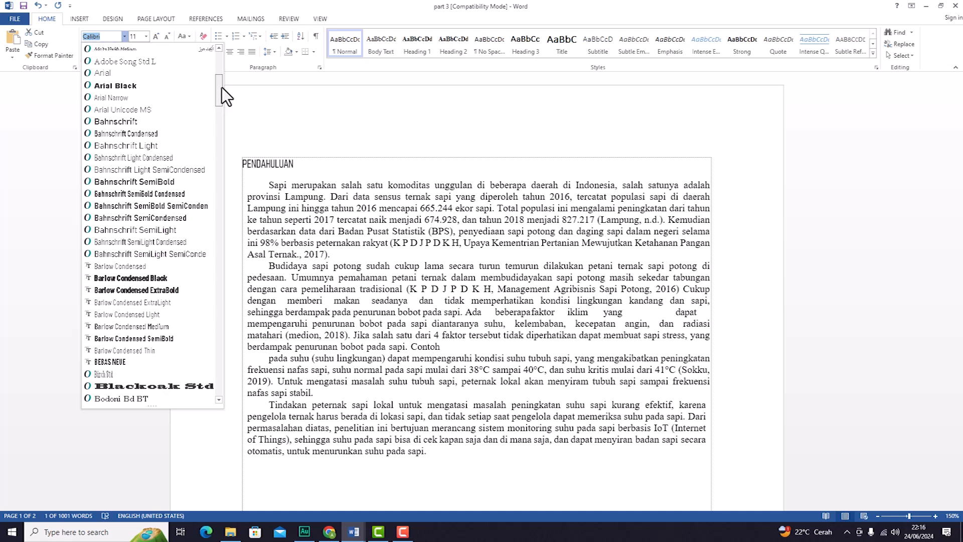
left_click_drag(222, 88, 222, 82)
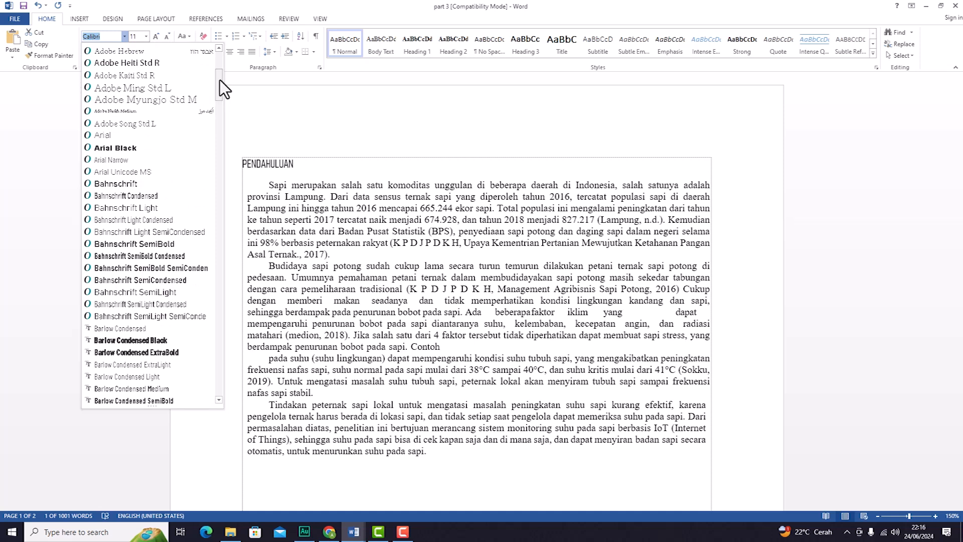
left_click(348, 185)
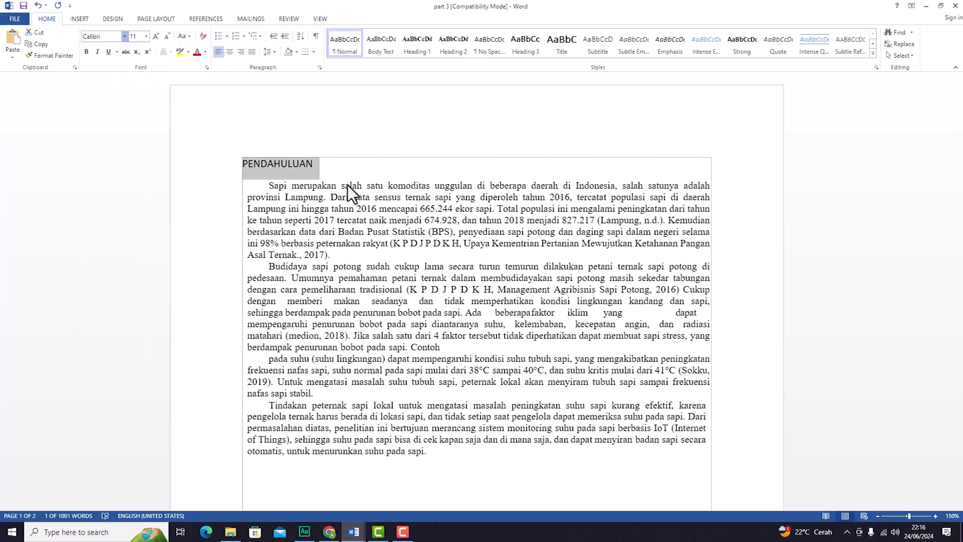
Step: Set the font of the PENDAHULUAN heading to Arial
left_click_drag(242, 163, 321, 151)
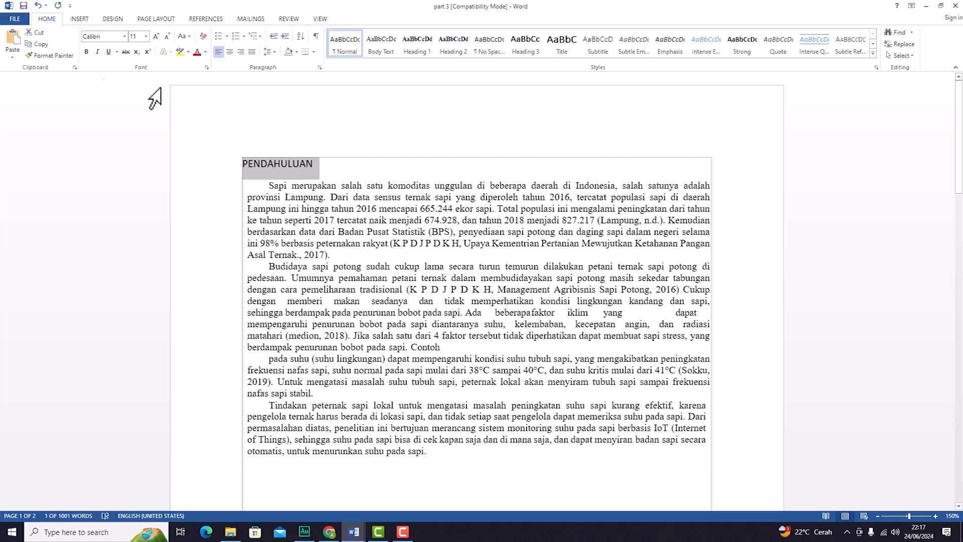
left_click(125, 37)
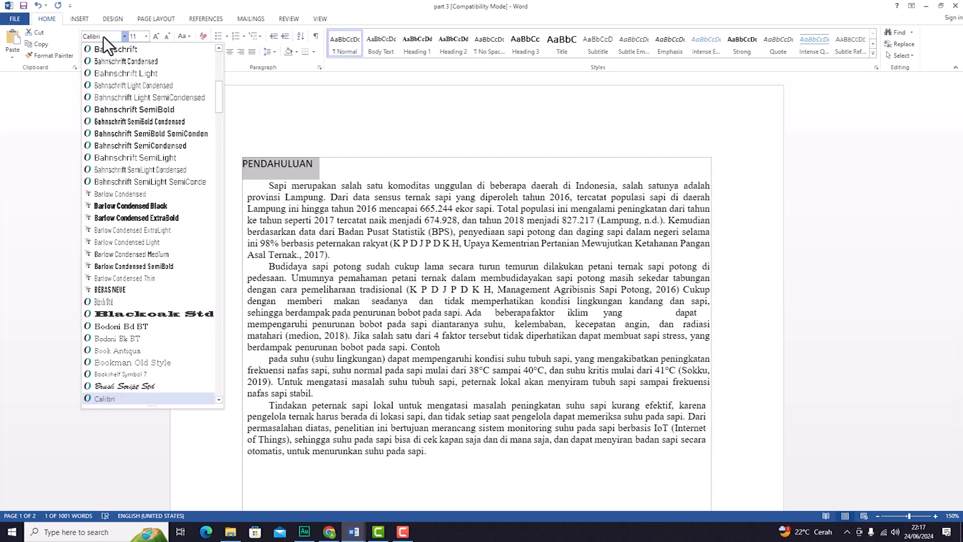
key("BackSpace")
key("BackSpace")
key("BackSpace")
key("BackSpace")
type("Arial")
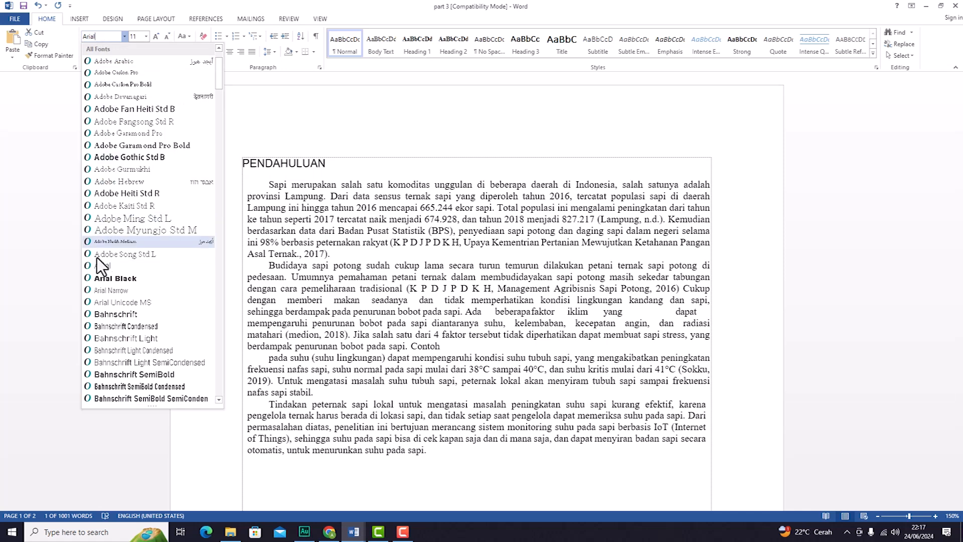
left_click(101, 270)
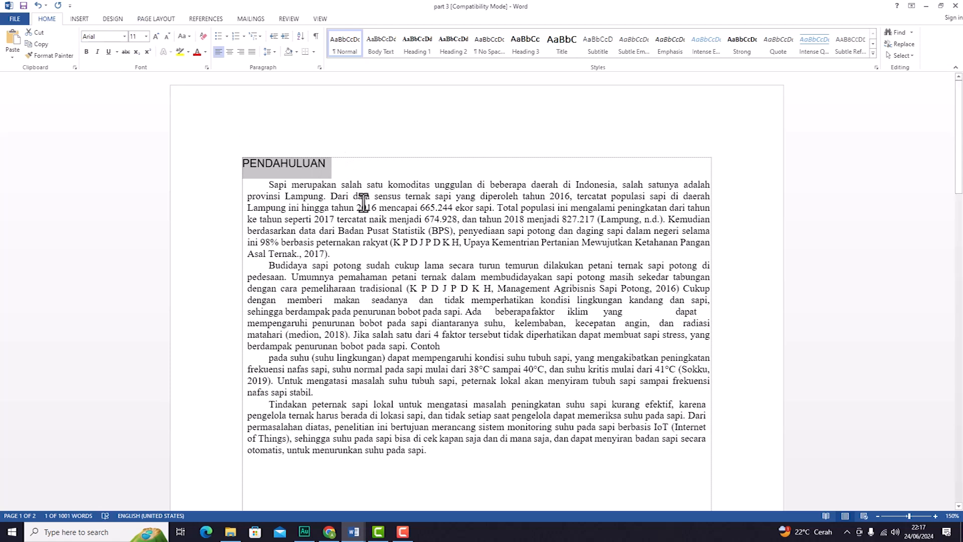
left_click(342, 167)
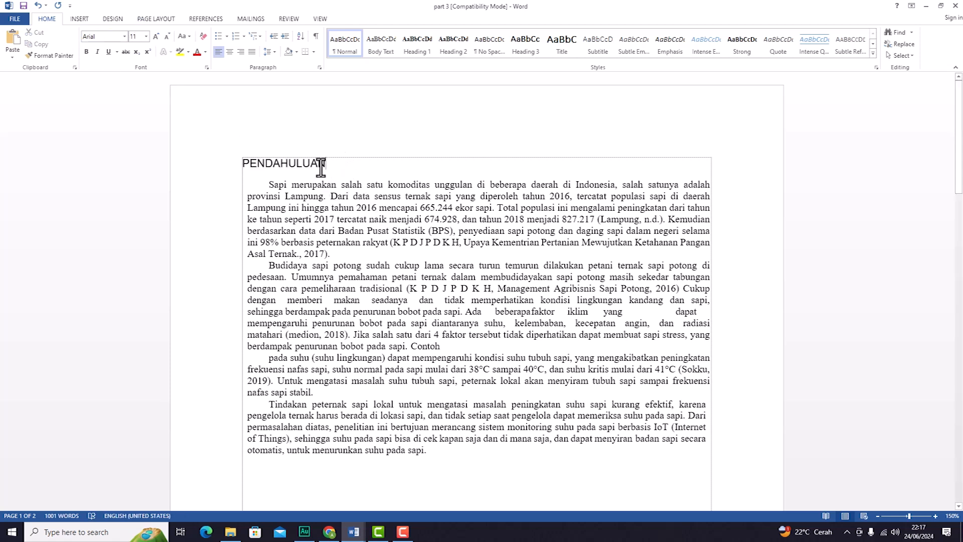
Step: Change the PENDAHULUAN heading to the Calibri Light theme font
left_click(366, 243)
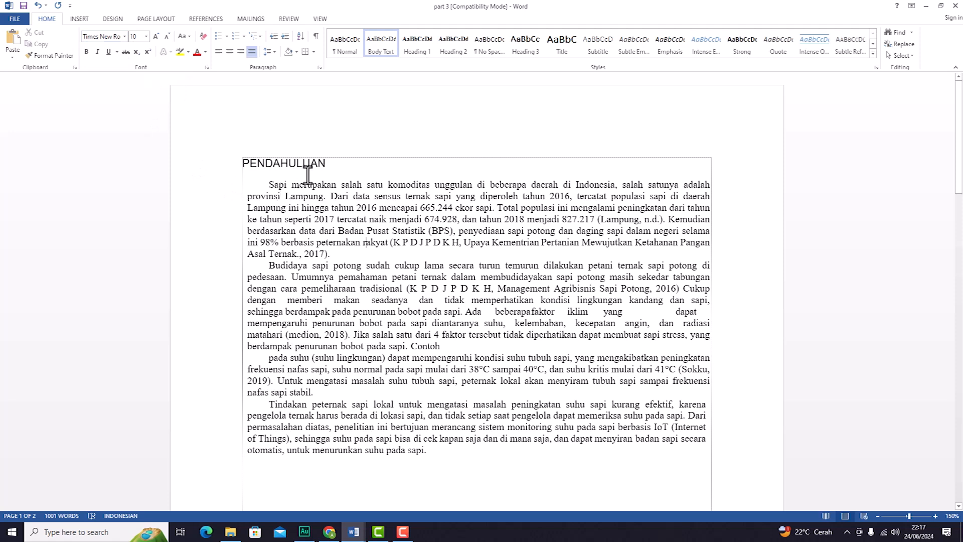
left_click_drag(330, 165, 243, 165)
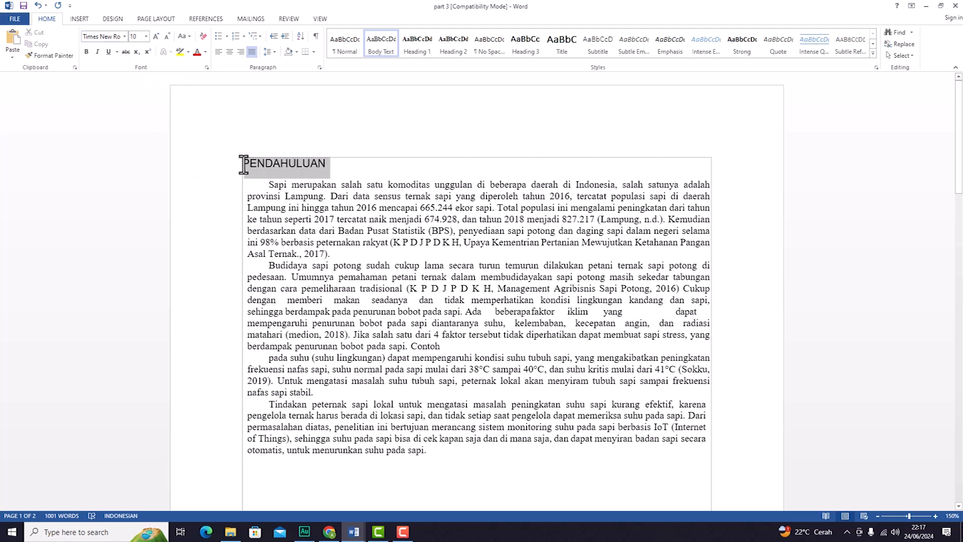
left_click(125, 38)
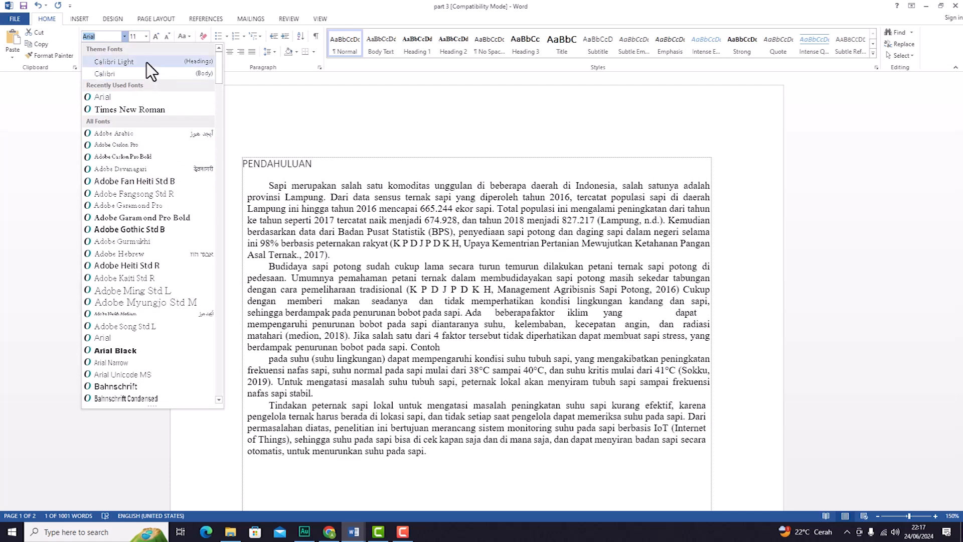
left_click(147, 63)
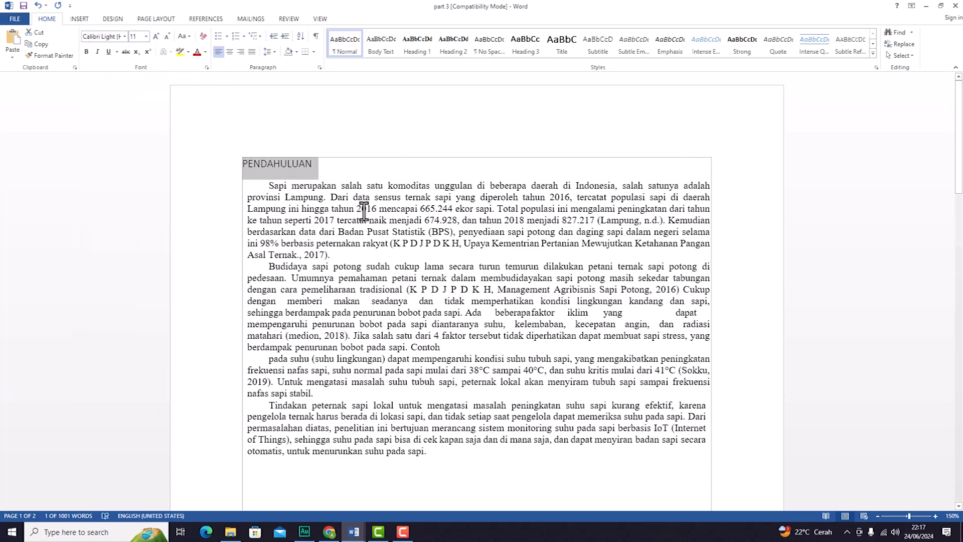
left_click(321, 177)
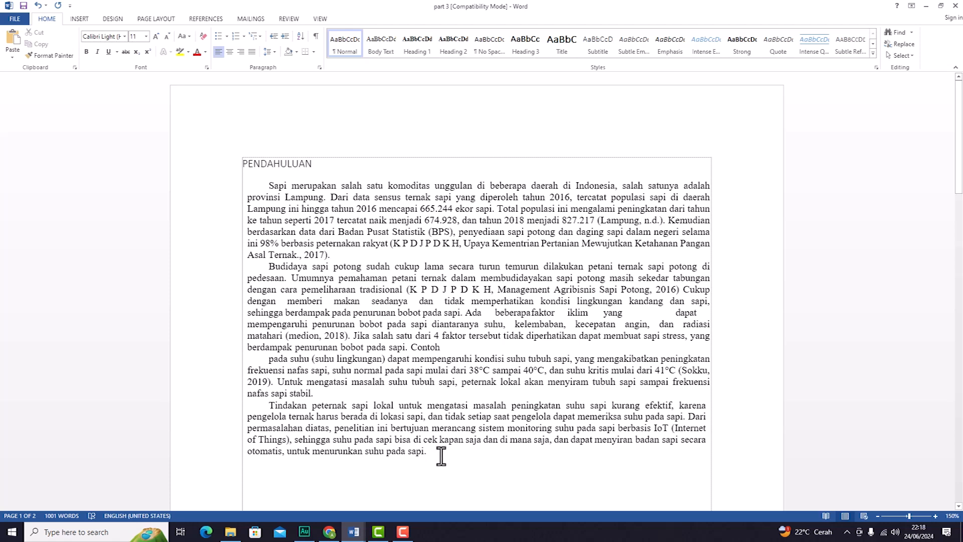
Step: Set the font of the entire part 3 document to Arial
key("ctrl+a")
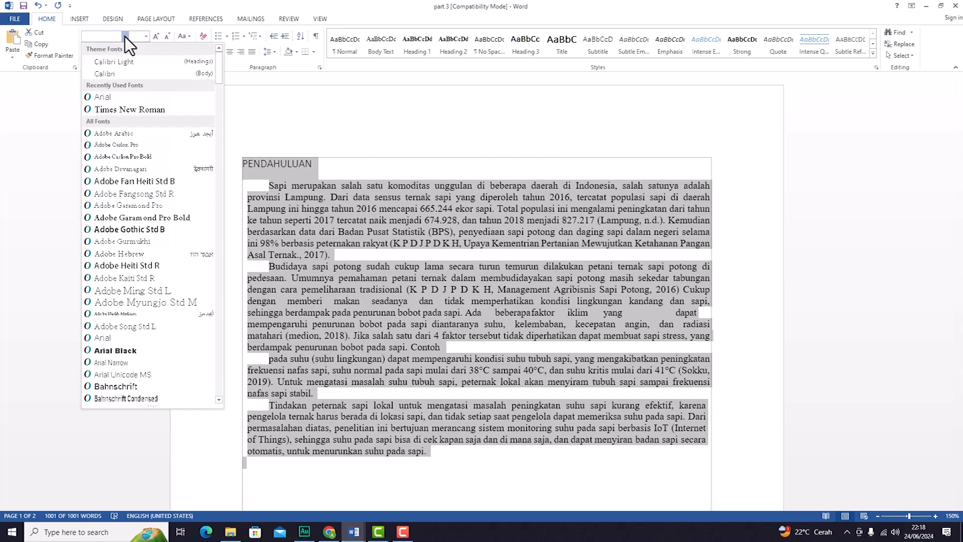
left_click(133, 340)
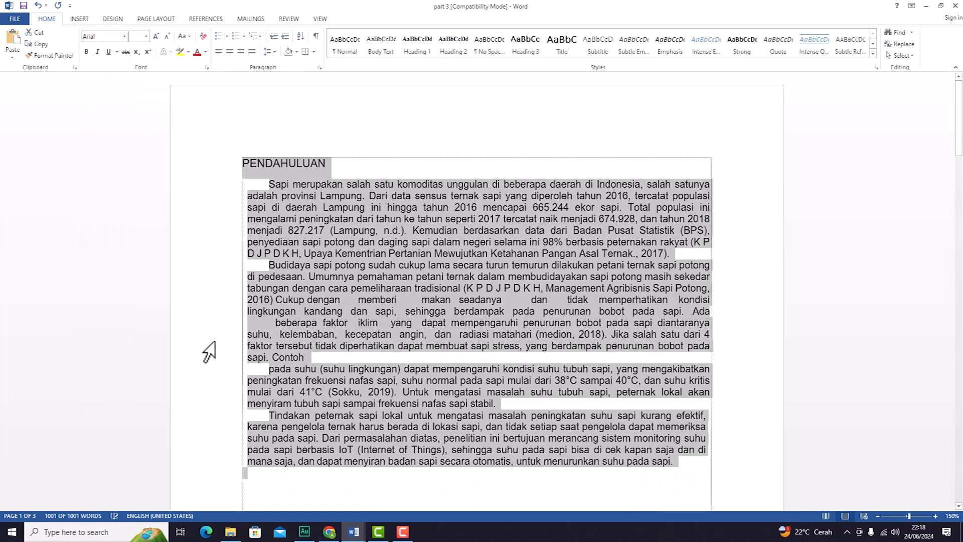
left_click(444, 355)
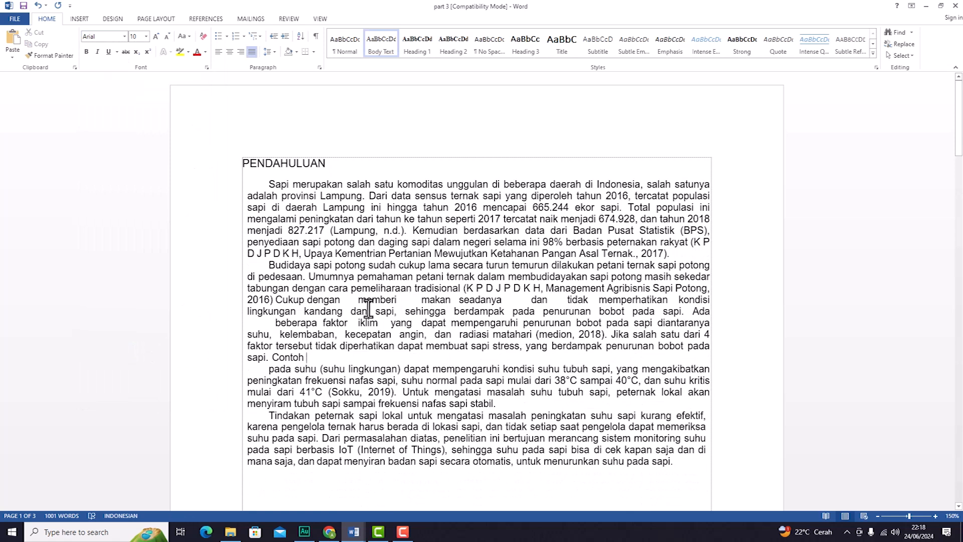
left_click_drag(269, 183, 705, 256)
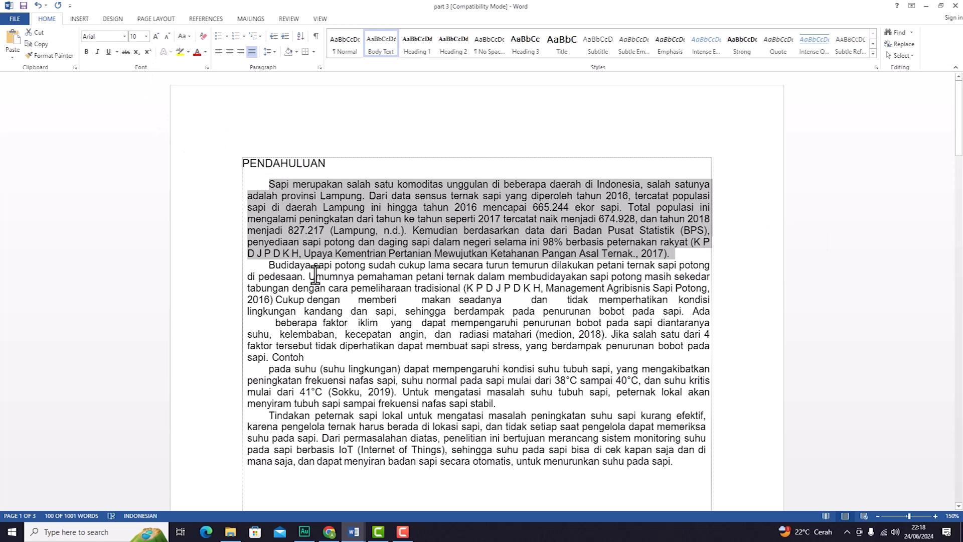
left_click_drag(269, 265, 709, 309)
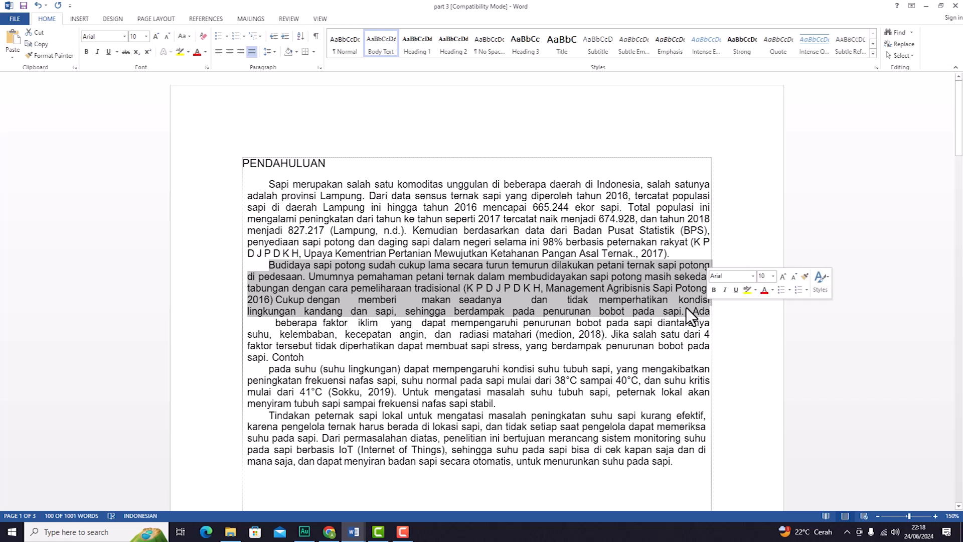
left_click(334, 370)
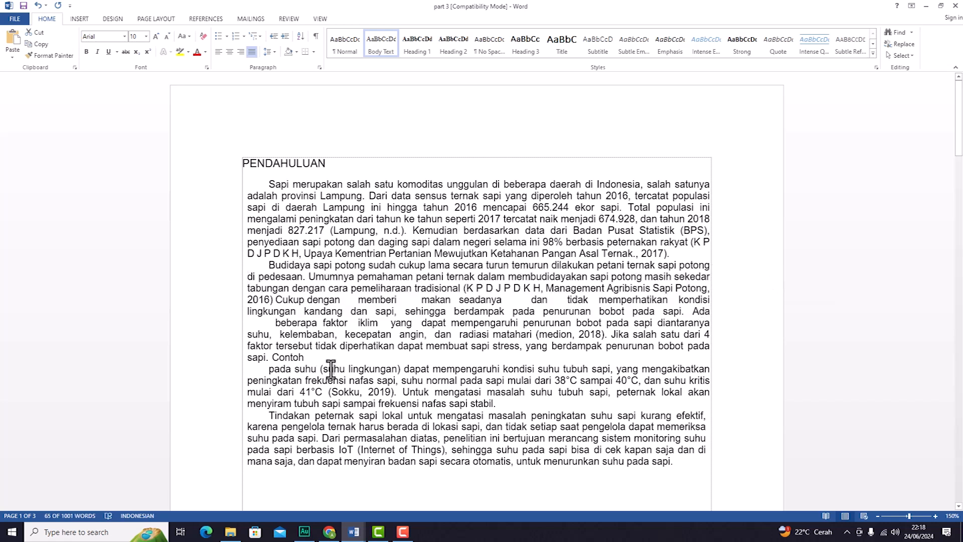
Step: Set the font of the first body paragraph, starting with "Sapi merupakan", to Times New Roman
left_click(269, 184)
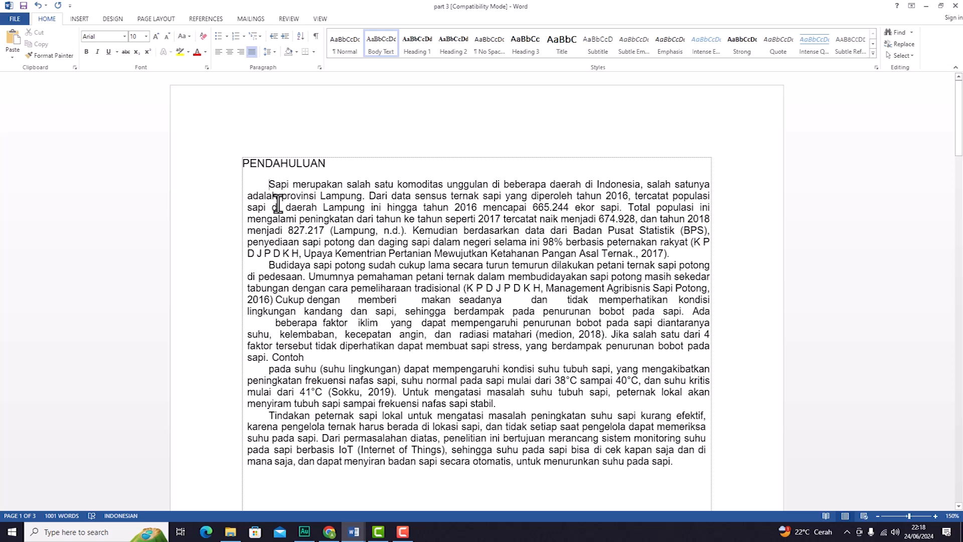
left_click_drag(269, 184, 670, 259)
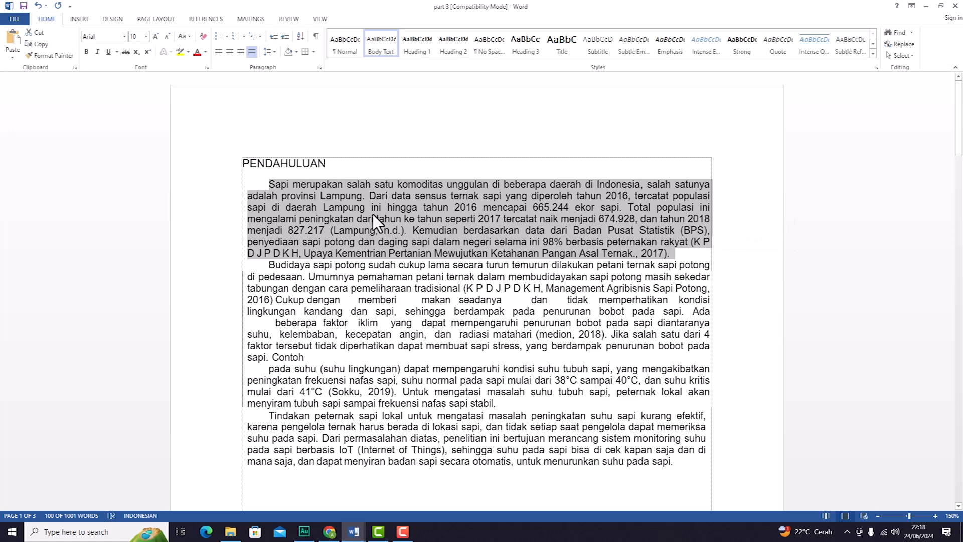
left_click(124, 37)
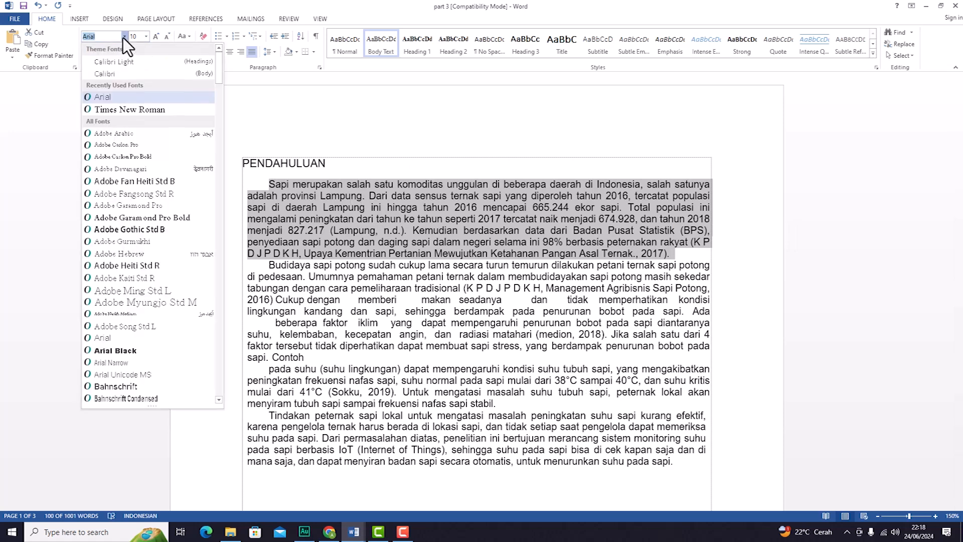
left_click(96, 109)
left_click(364, 315)
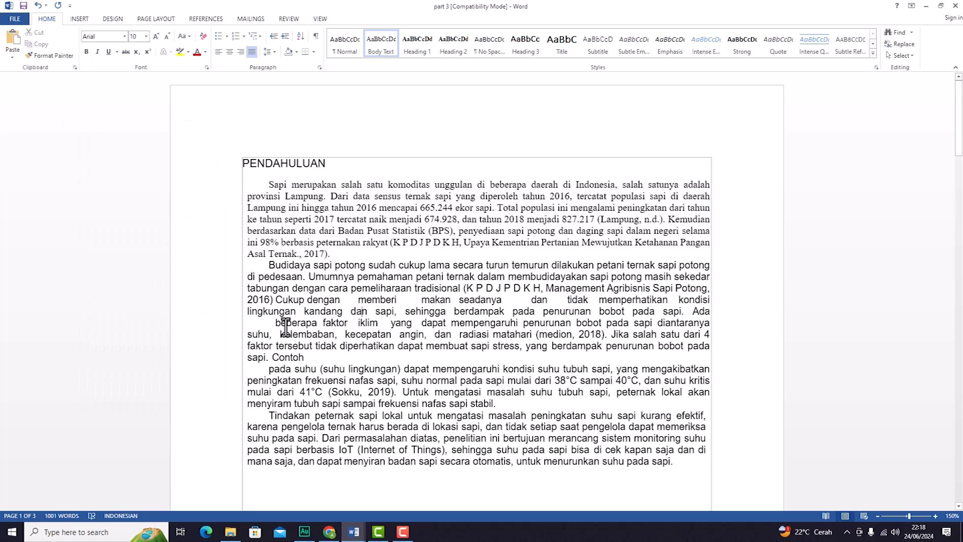
Step: Set the font of the passage from "beberapa faktor iklim" through "Contoh" to Arial Black
left_click_drag(282, 326, 306, 358)
left_click(124, 37)
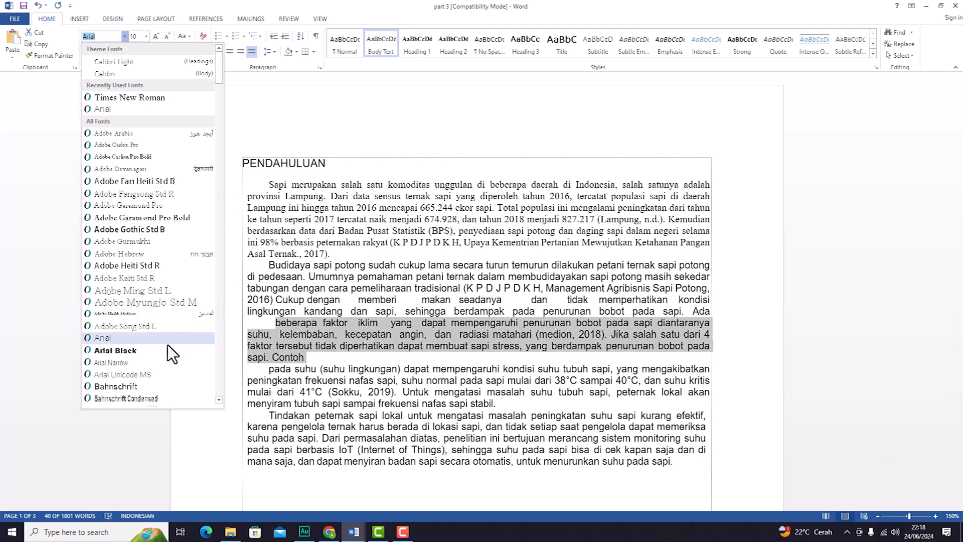
left_click(164, 350)
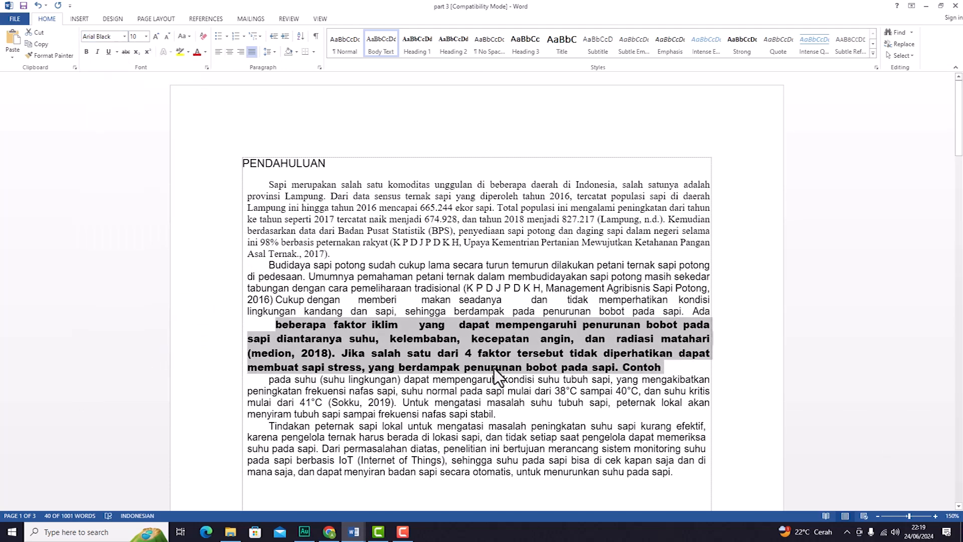
left_click(535, 409)
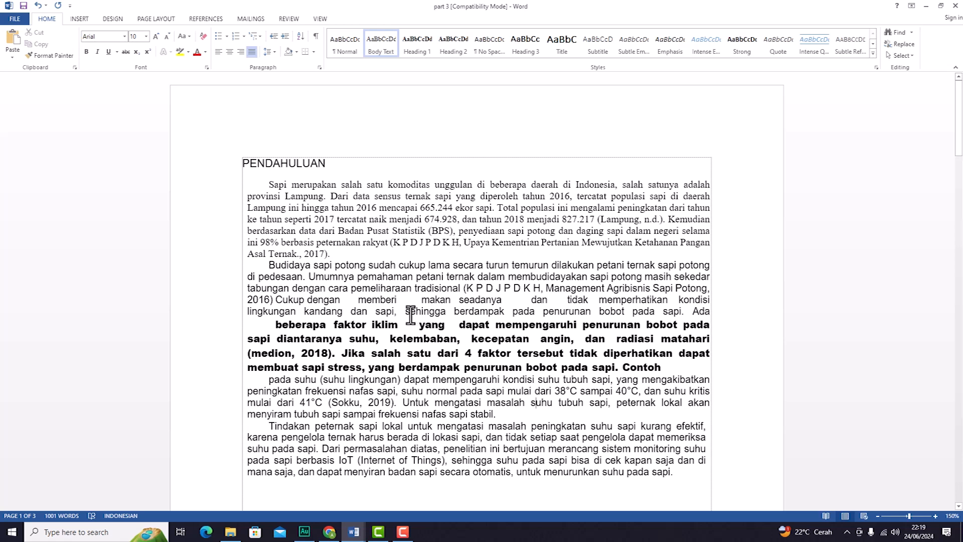
Step: Browse the font sizes available for the first body paragraph without choosing one
left_click(452, 318)
left_click_drag(270, 184, 349, 259)
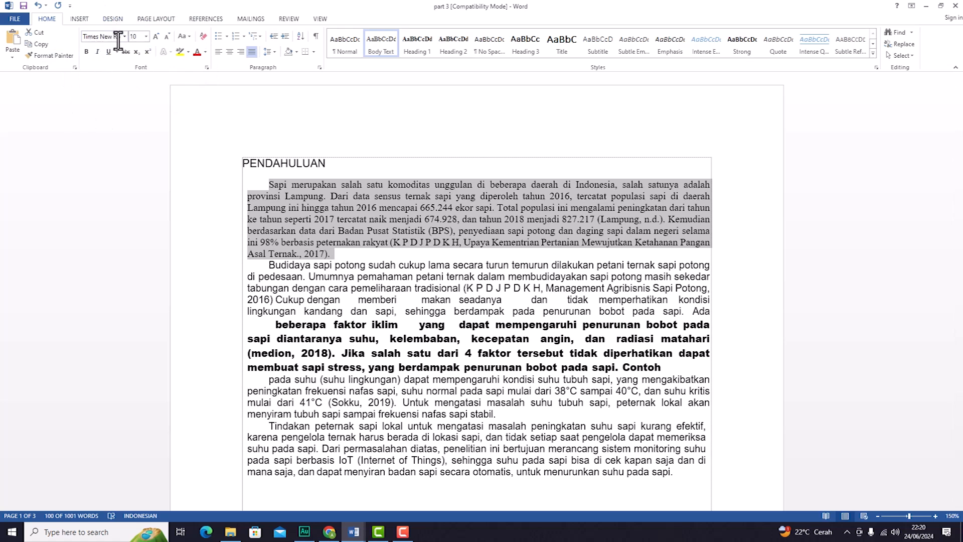
left_click(146, 37)
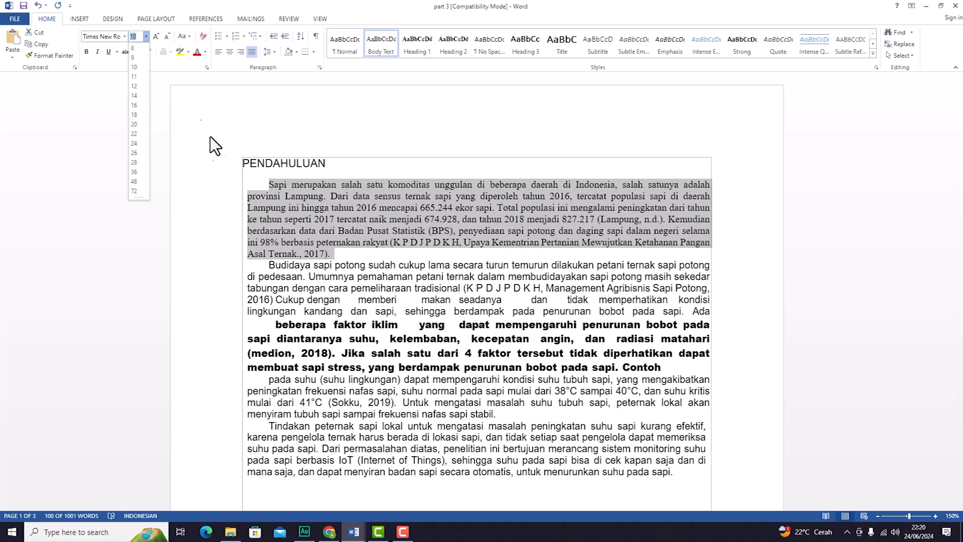
left_click(279, 183)
Step: Set the font size of the PENDAHULUAN heading to 14
triple_click(283, 161)
left_click(146, 37)
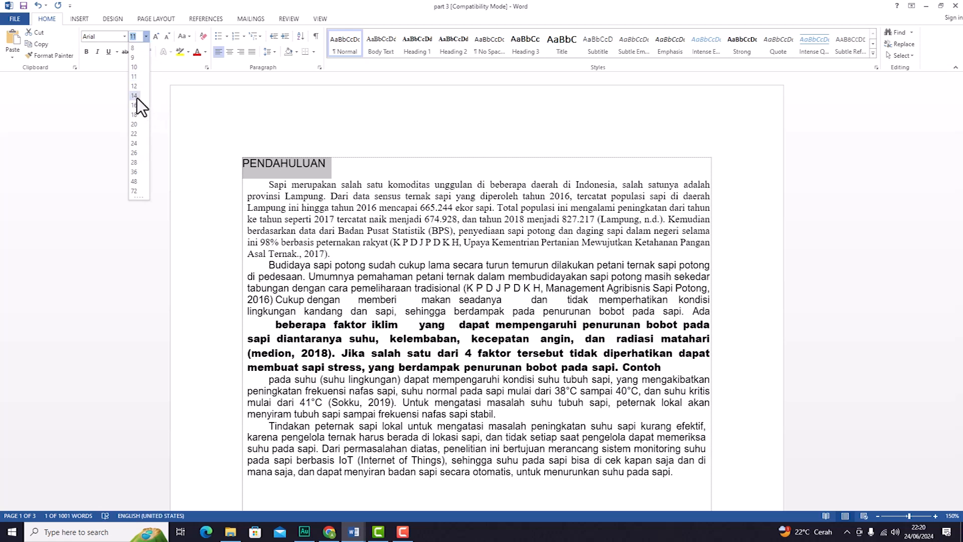
left_click(137, 96)
Step: Set the font of all body paragraphs below the PENDAHULUAN heading to Times New Roman
left_click(237, 188)
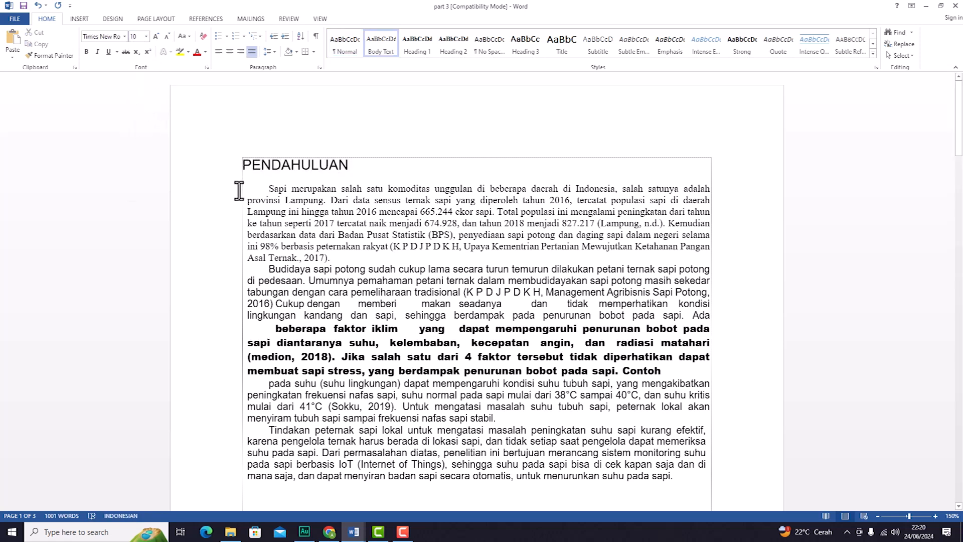
left_click(343, 257, "shift")
left_click_drag(343, 258, 677, 498)
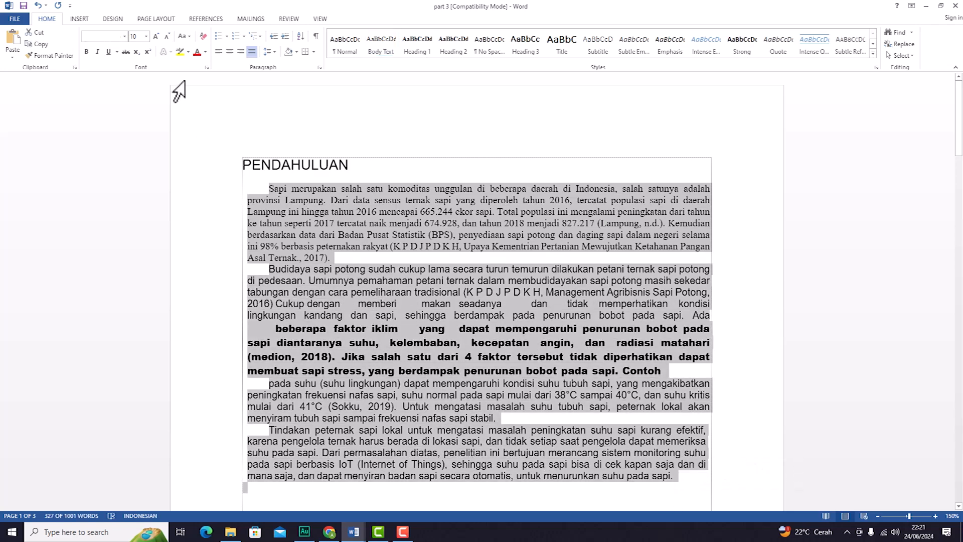
left_click(125, 40)
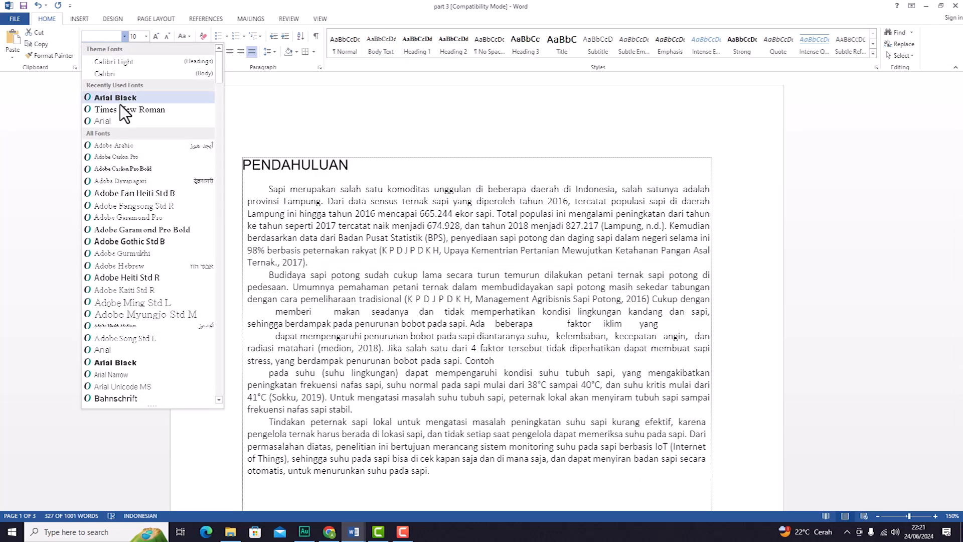
left_click(121, 106)
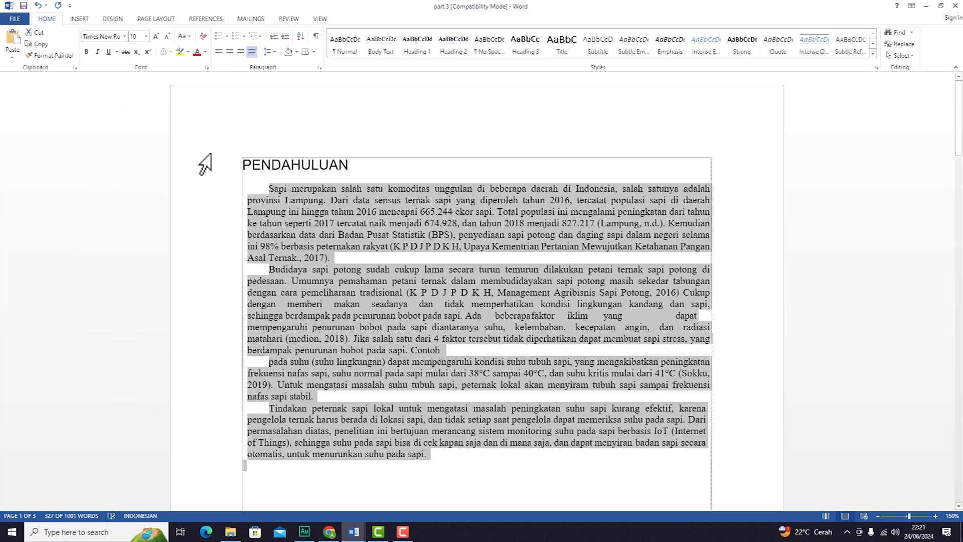
Step: Set the font size of all body paragraphs below the PENDAHULUAN heading to 5
left_click(147, 37)
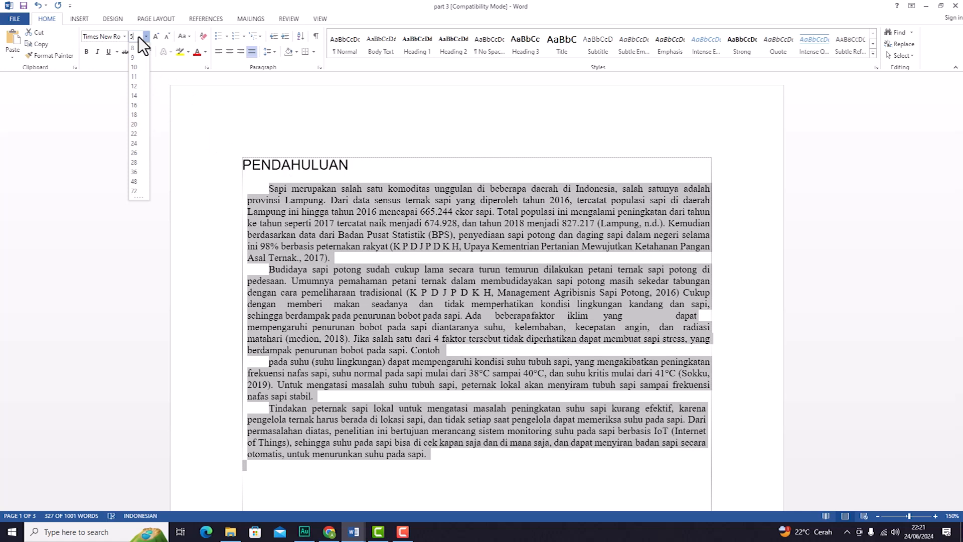
key("Return")
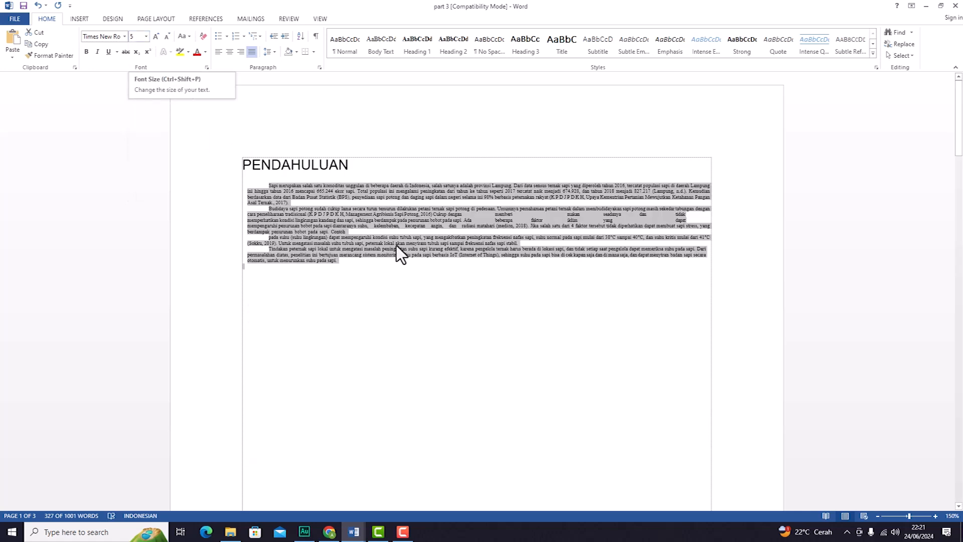
left_click(409, 260)
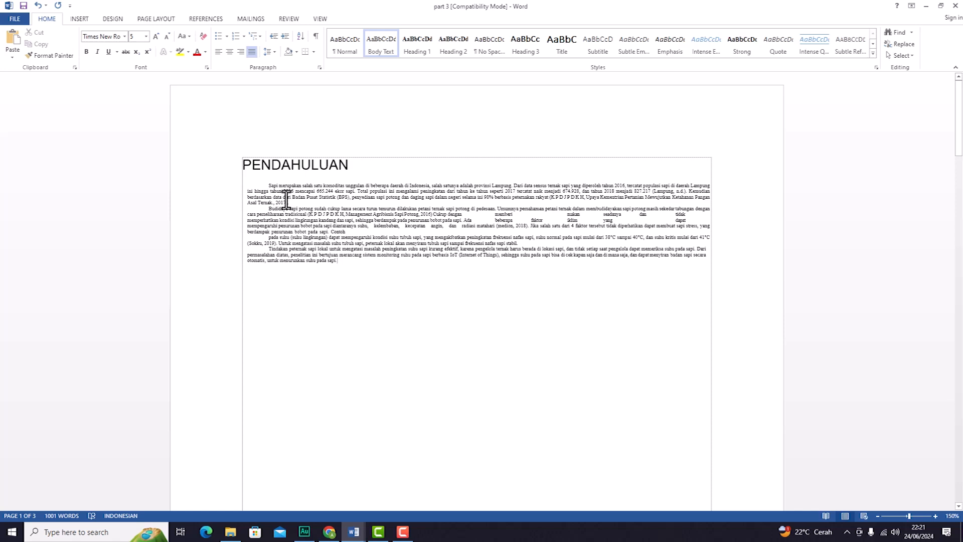
left_click(146, 36)
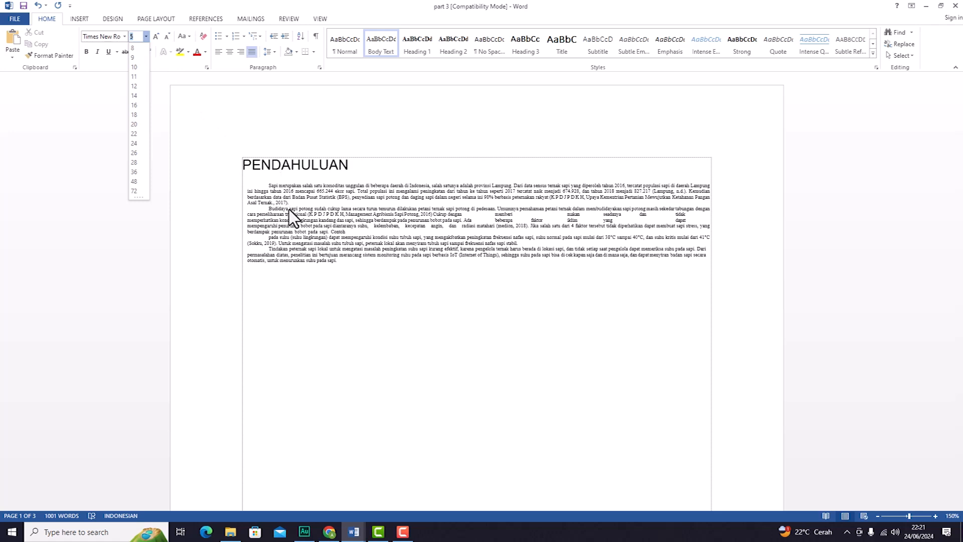
key("Return")
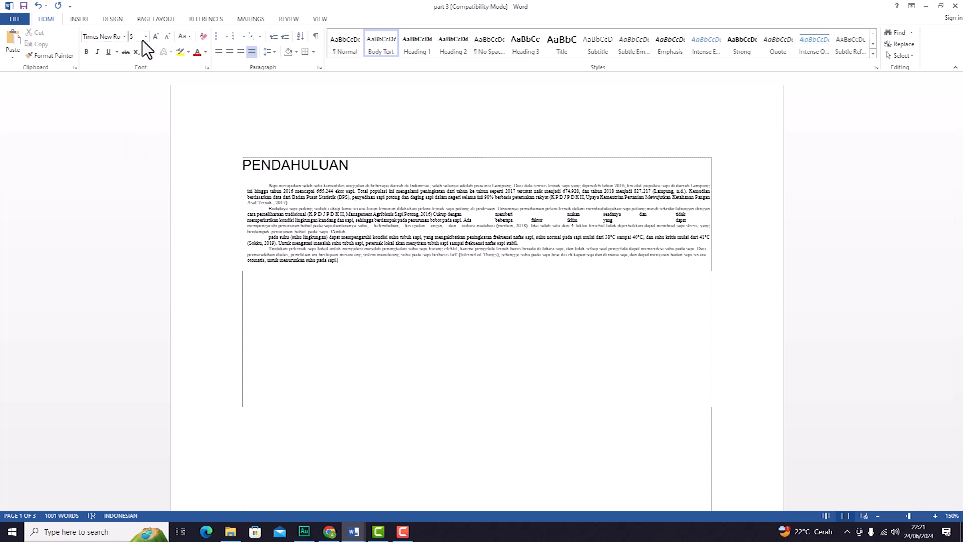
Step: Set the font size of the PENDAHULUAN heading to 15, a size missing from the preset list
double_click(280, 164)
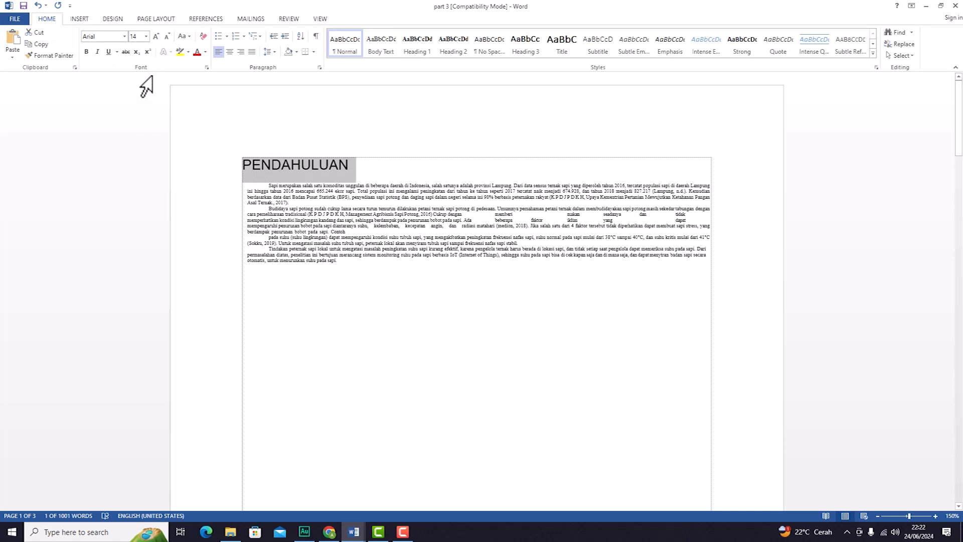
left_click(146, 37)
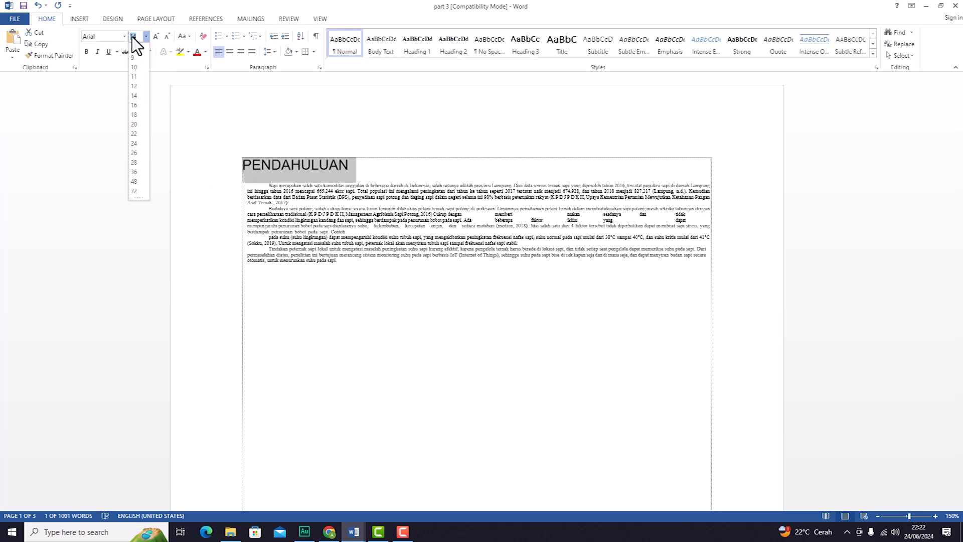
type("15")
key("Return")
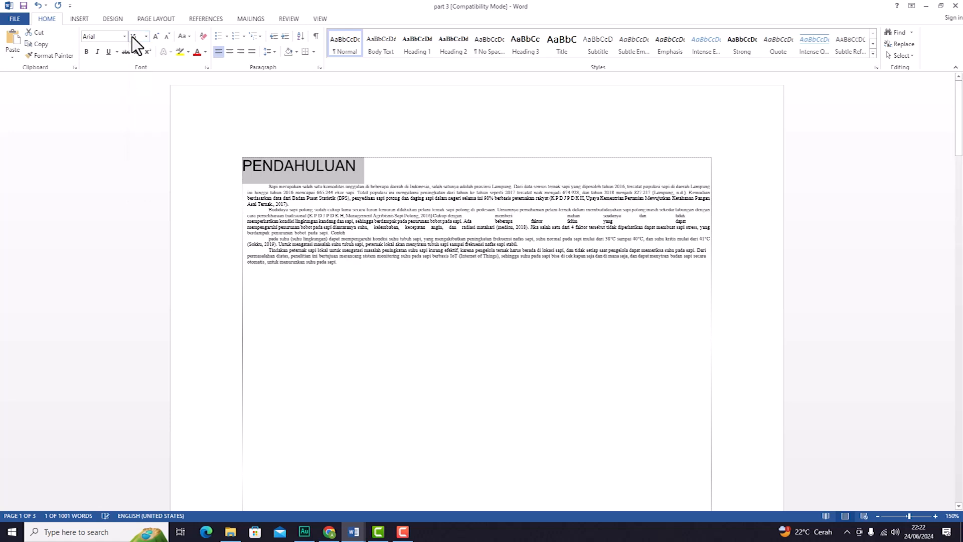
left_click(351, 156)
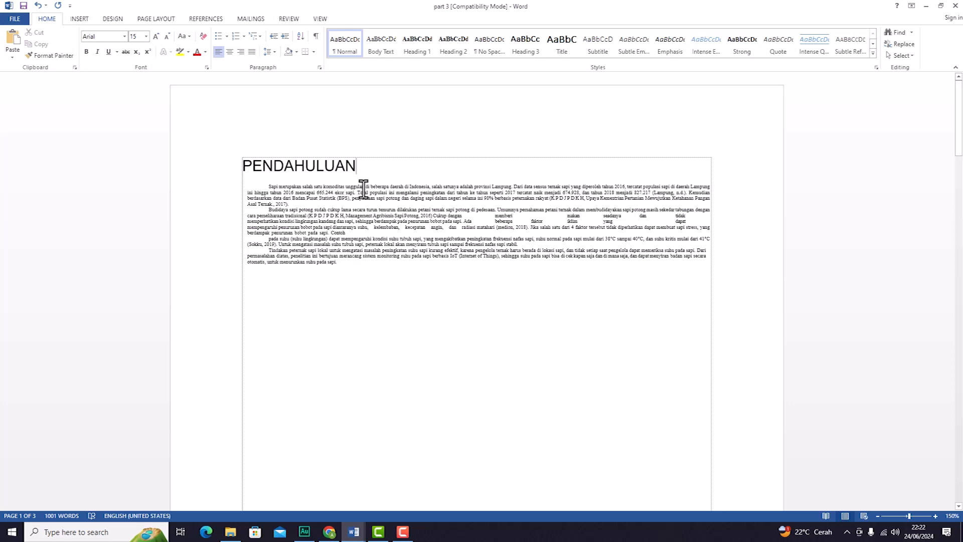
left_click(427, 232)
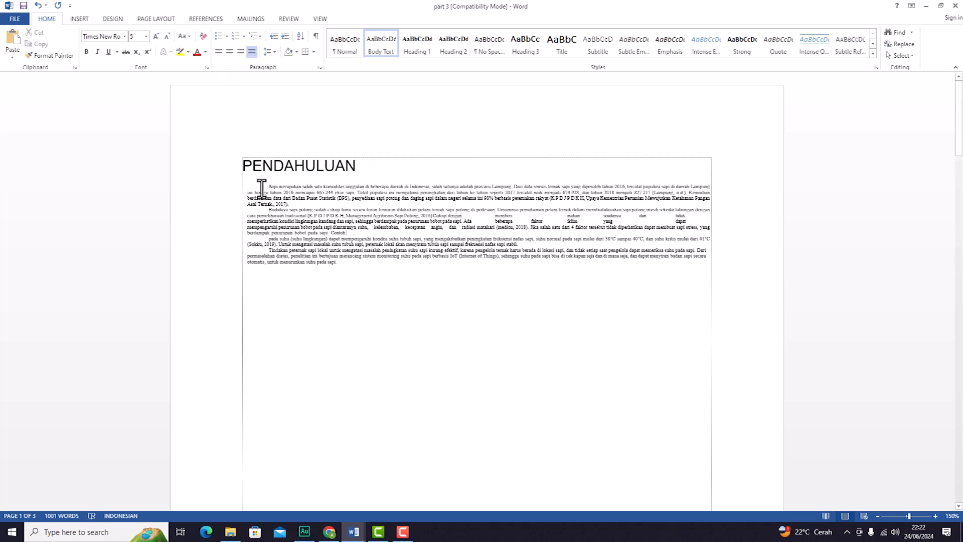
left_click(306, 170)
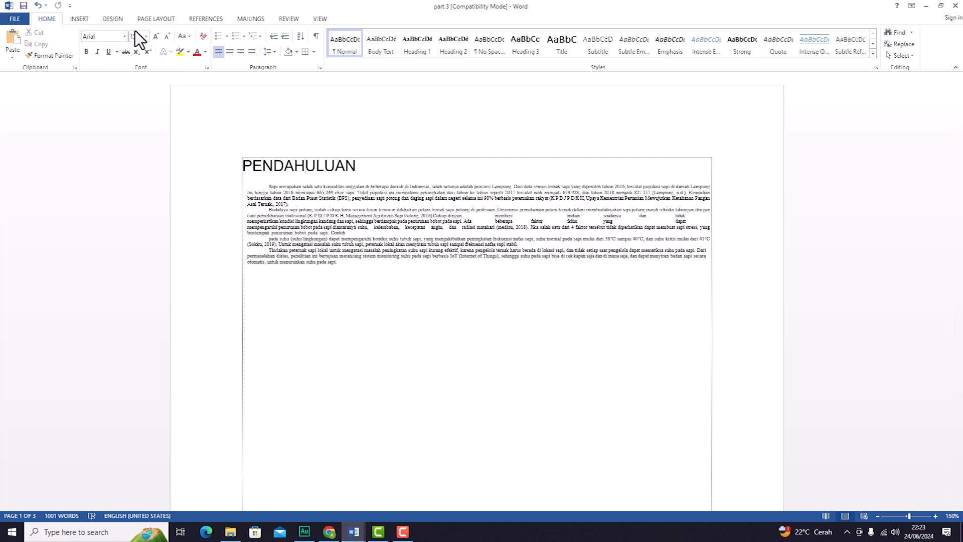
left_click_drag(349, 265, 272, 189)
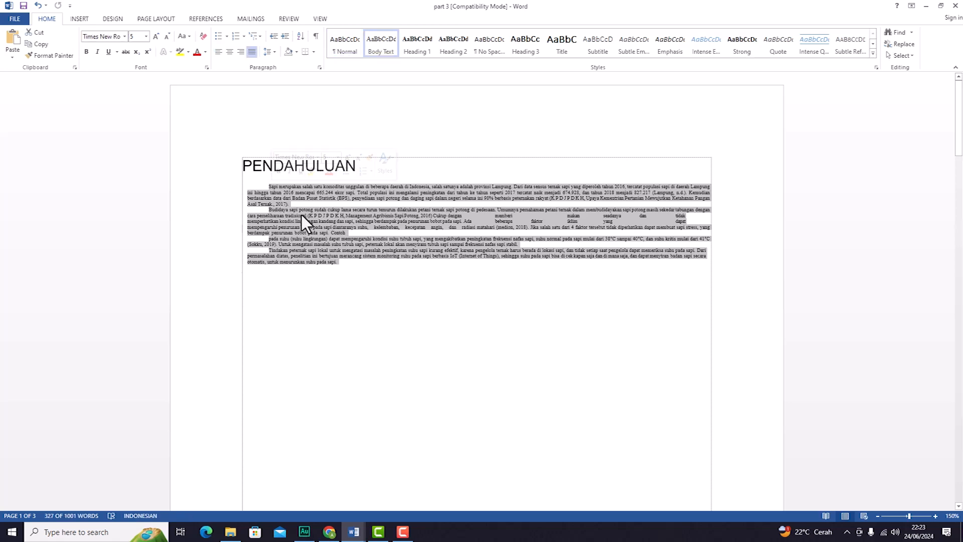
left_click(318, 218)
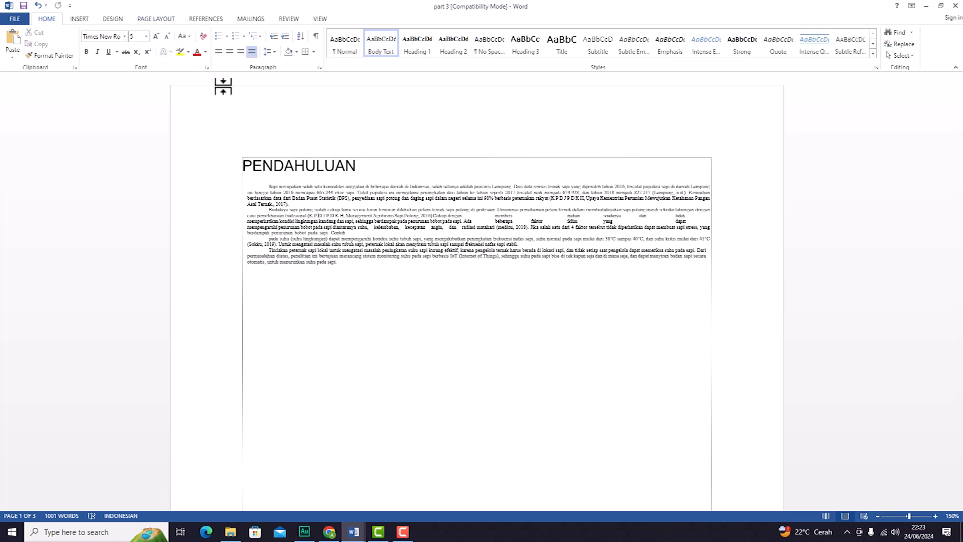
Step: Increase the font size of all body paragraphs below the heading step by step to 8 with Grow Font
left_click_drag(352, 266, 264, 187)
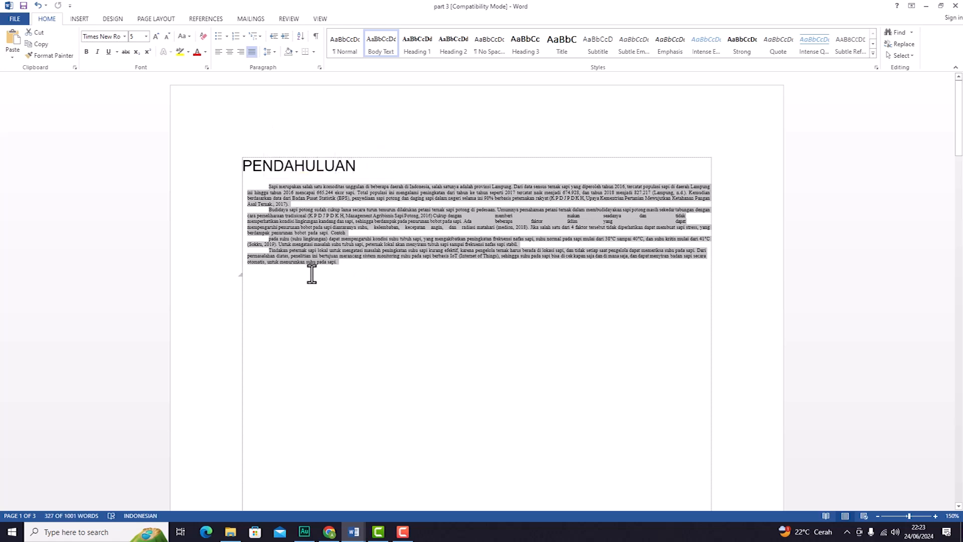
left_click(146, 37)
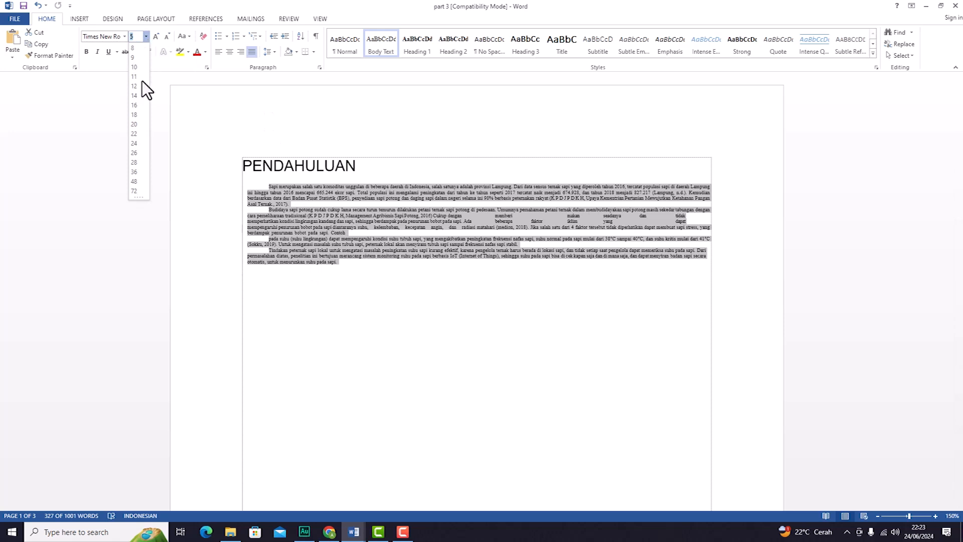
key("Escape")
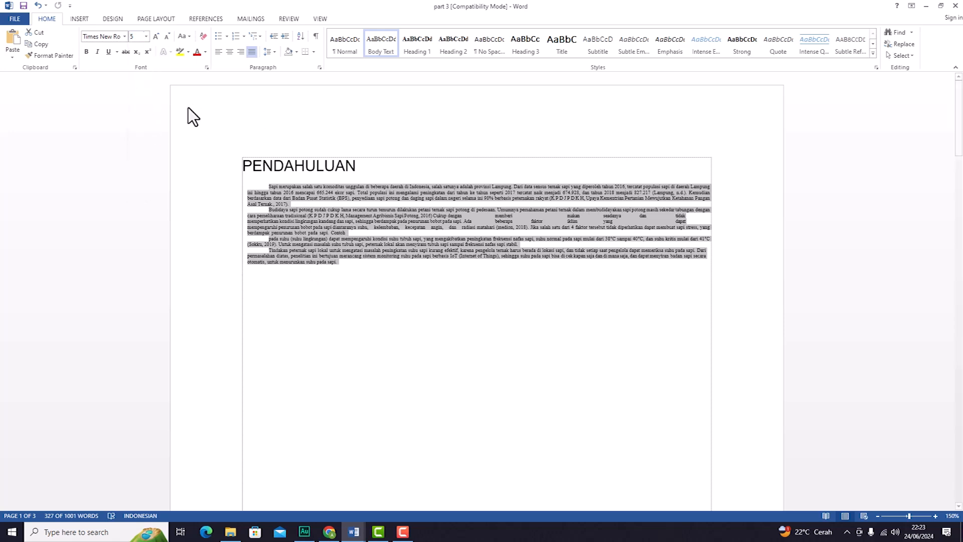
left_click(156, 36)
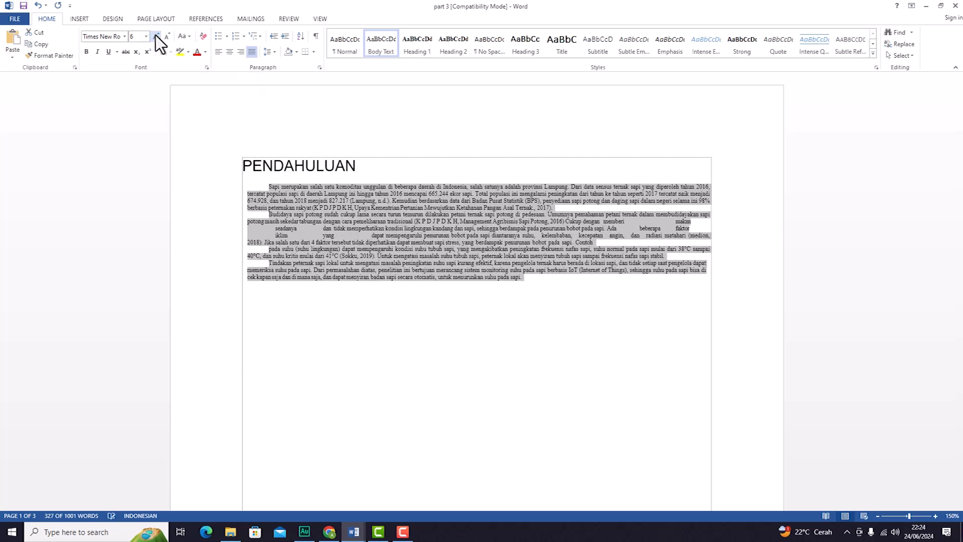
left_click(157, 37)
left_click(156, 36)
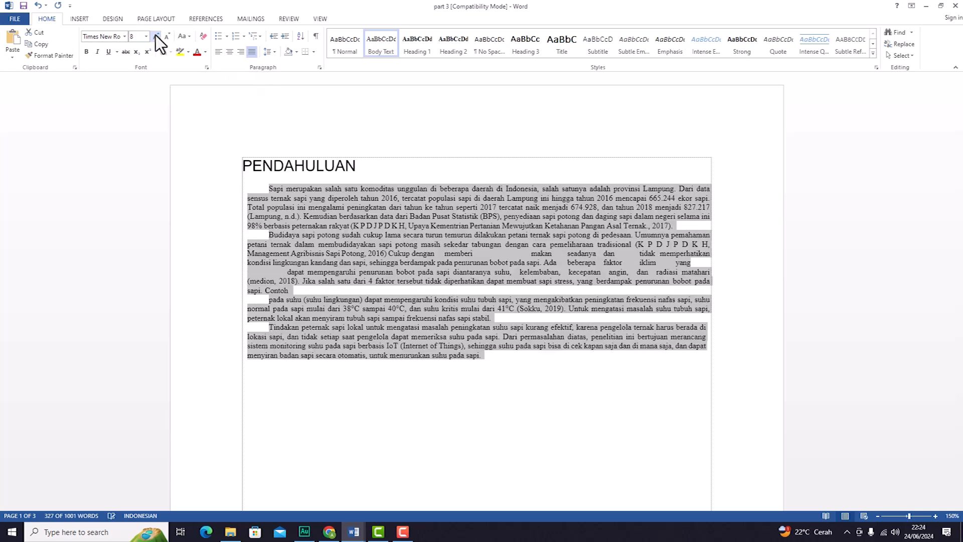
Step: Grow the font size of all body paragraphs below the heading step by step to 12, and shrink it back to 10
left_click(156, 36)
left_click(156, 36)
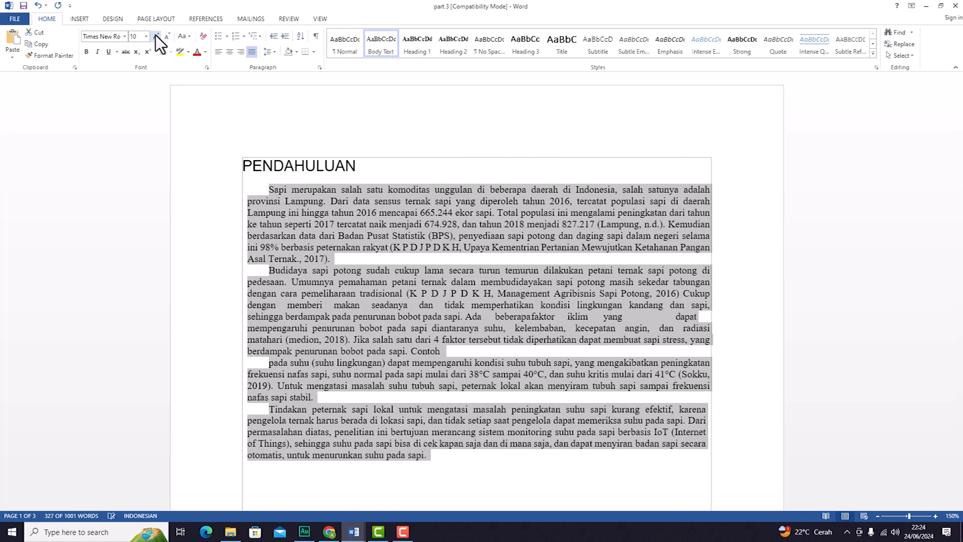
left_click(157, 36)
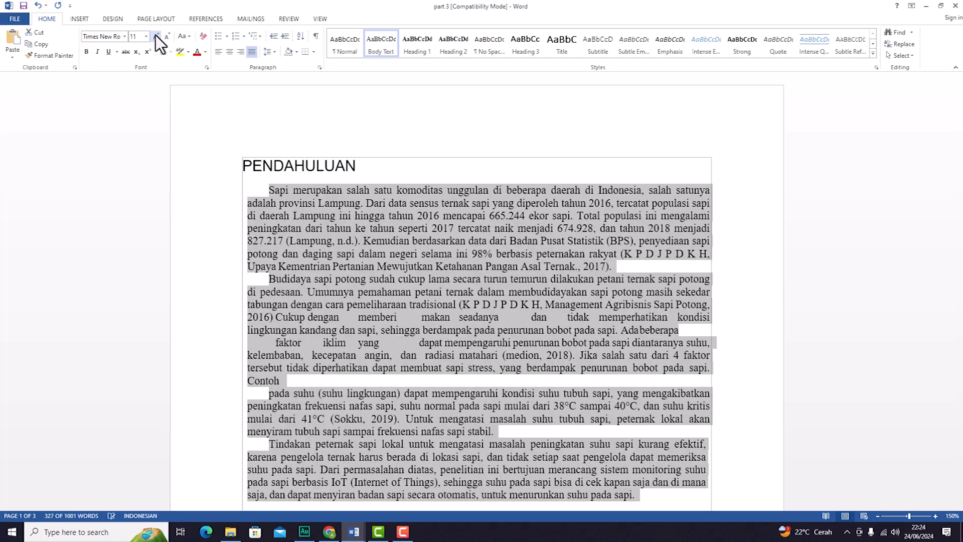
left_click(156, 36)
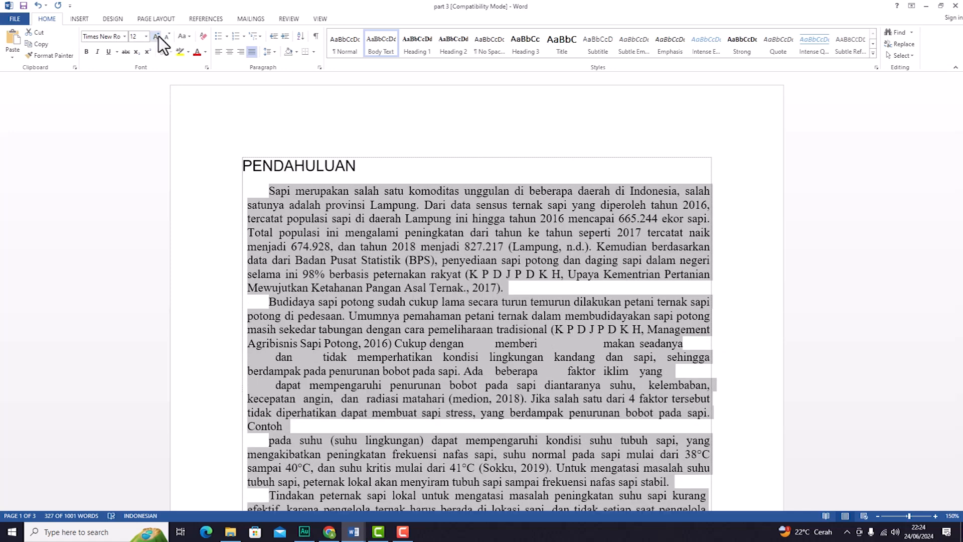
left_click(167, 37)
left_click(167, 36)
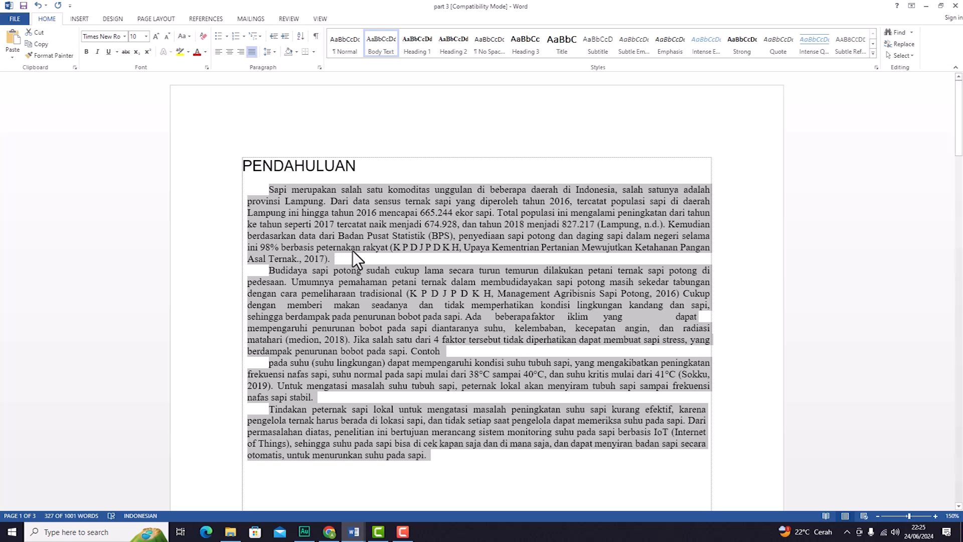
left_click(385, 272)
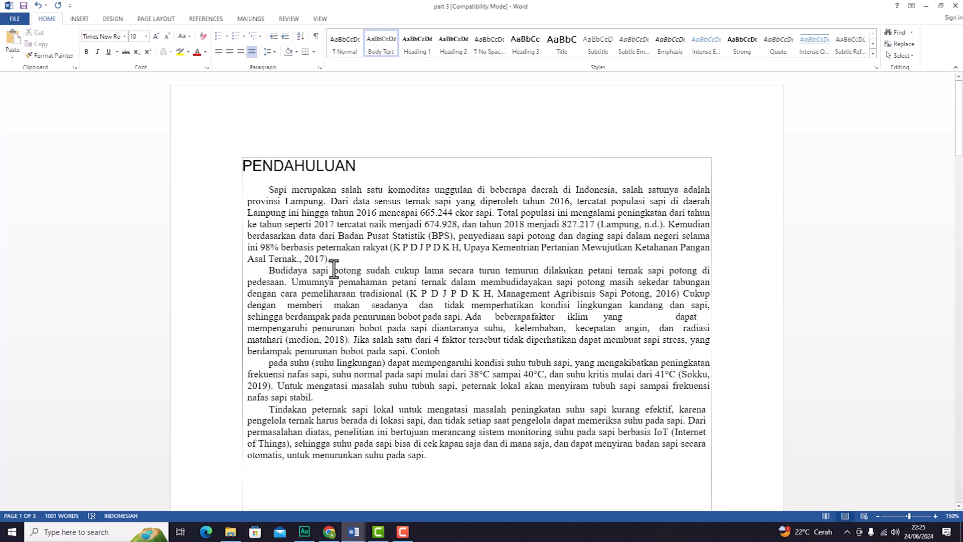
Step: Set the font of the PENDAHULUAN heading to Times New Roman
double_click(312, 166)
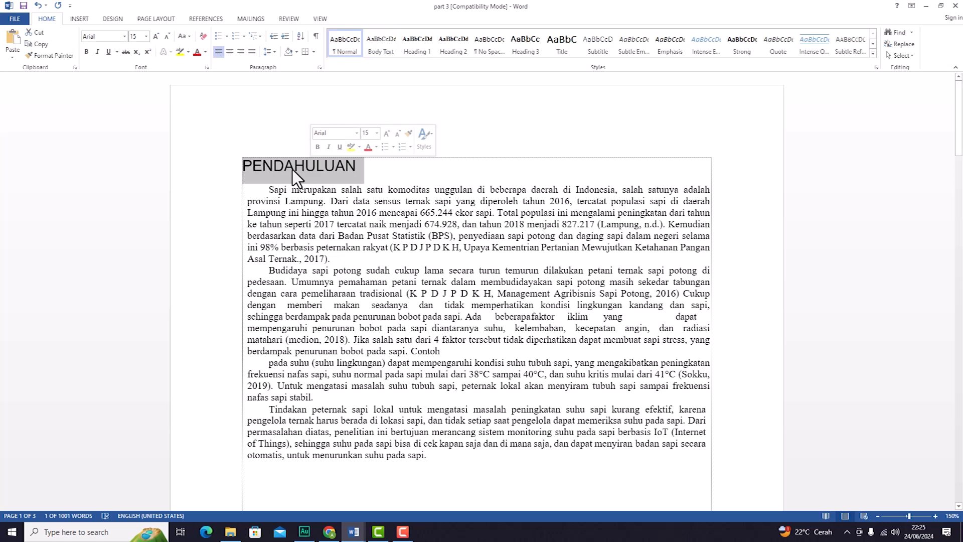
left_click(124, 36)
left_click(137, 96)
left_click(387, 251)
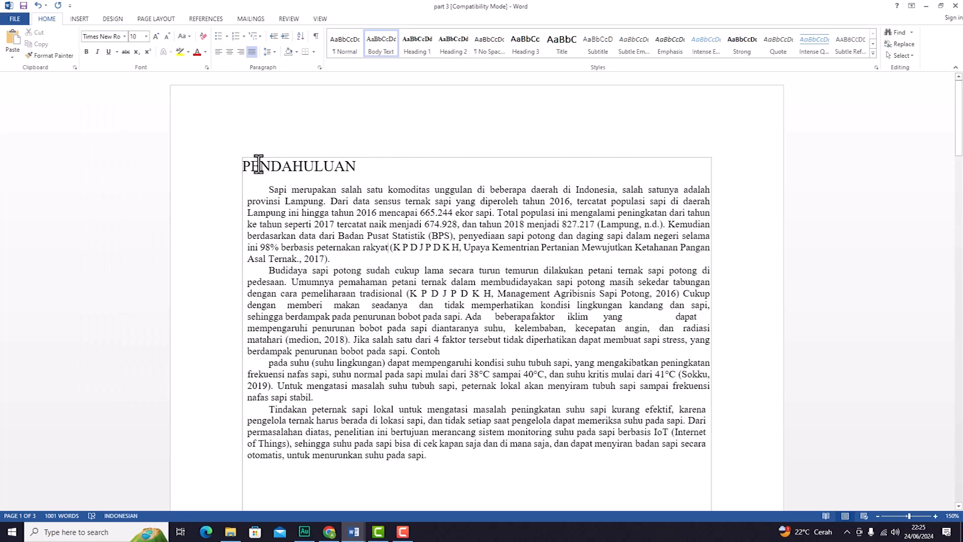
Step: Make the PENDAHULUAN heading bold
left_click(358, 167)
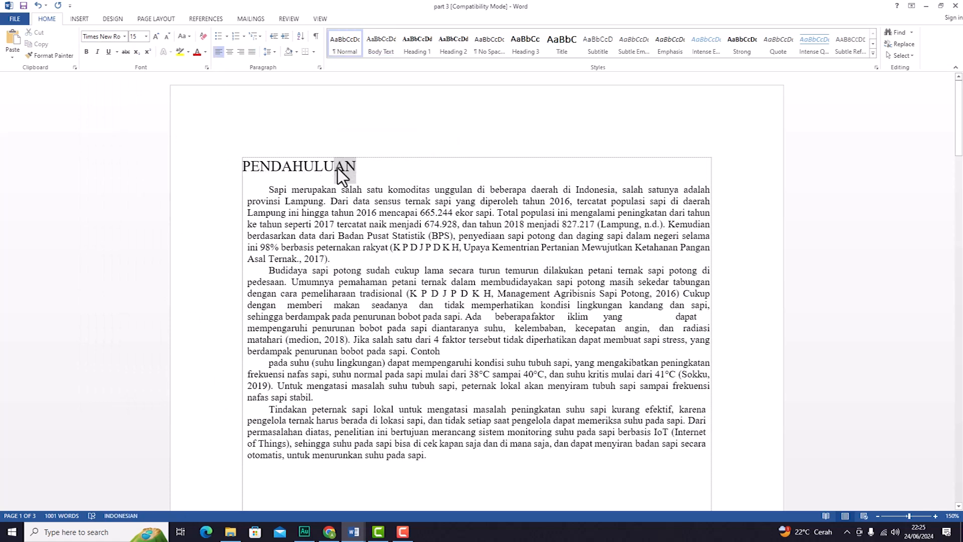
left_click_drag(348, 171, 244, 168)
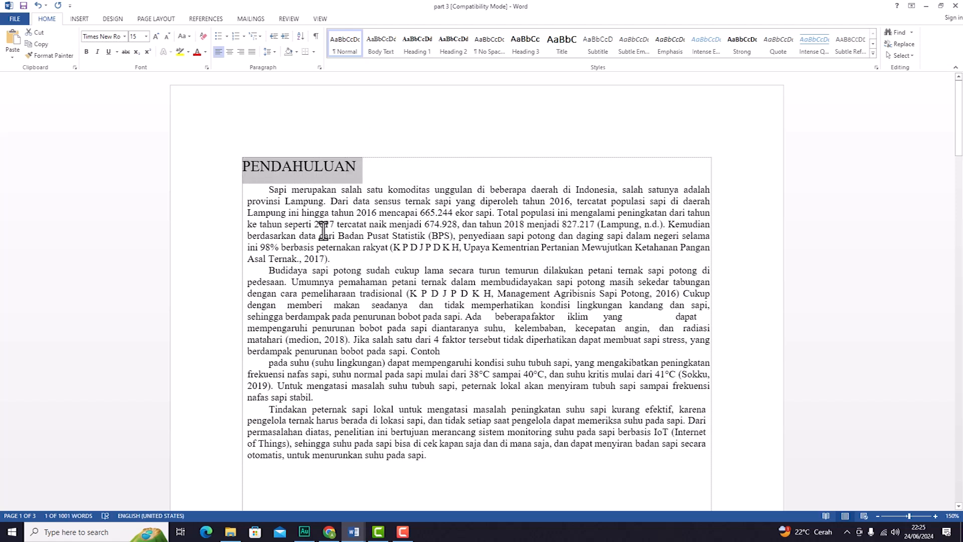
left_click(86, 53)
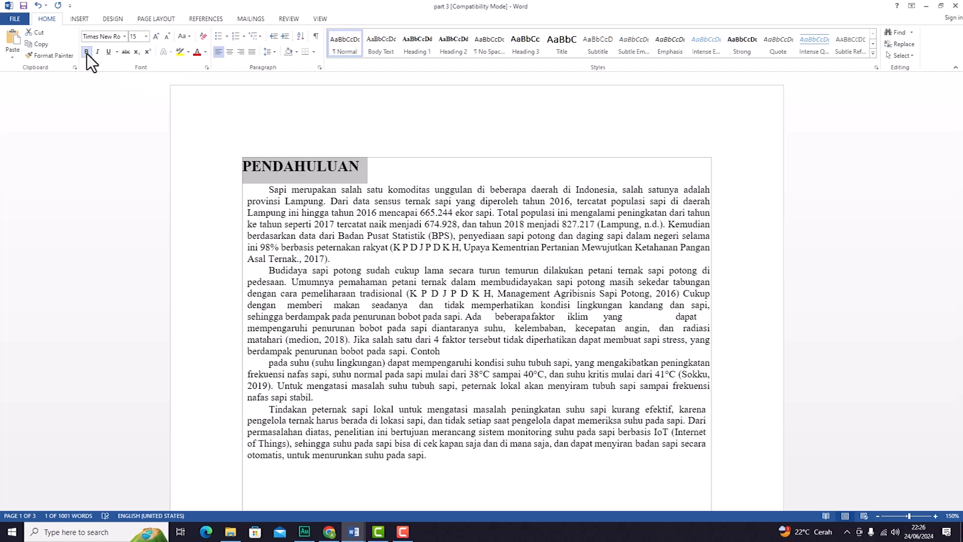
left_click(308, 232)
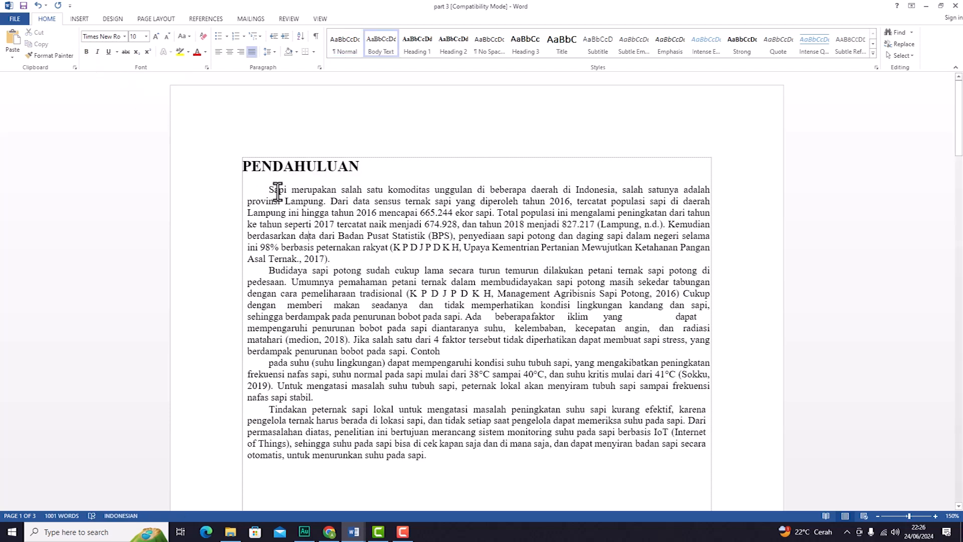
Step: Make the word "merupakan" in the first line of the first body paragraph bold
left_click_drag(292, 191, 335, 190)
left_click(86, 53)
left_click(329, 270)
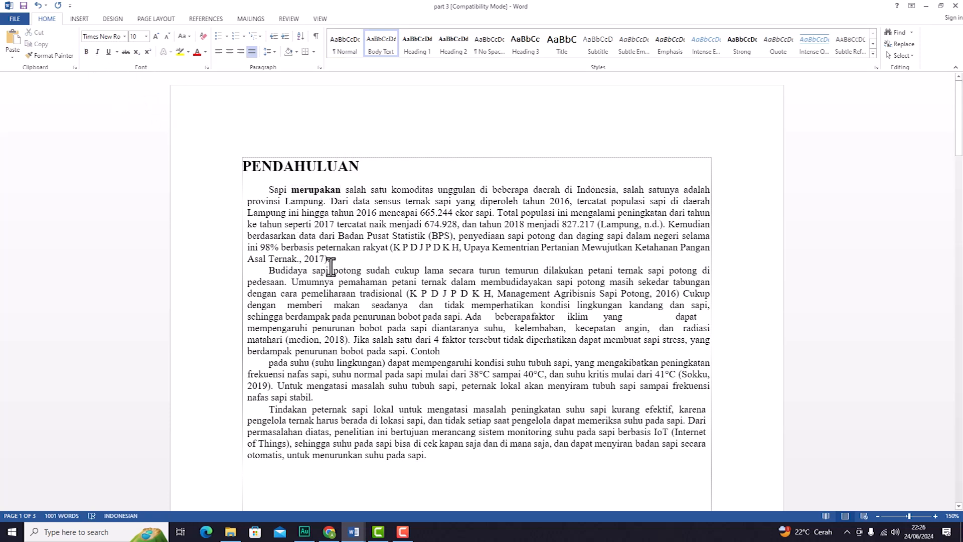
Step: Italicize the word "satu" in the first line of the first body paragraph
left_click(303, 191)
double_click(384, 190)
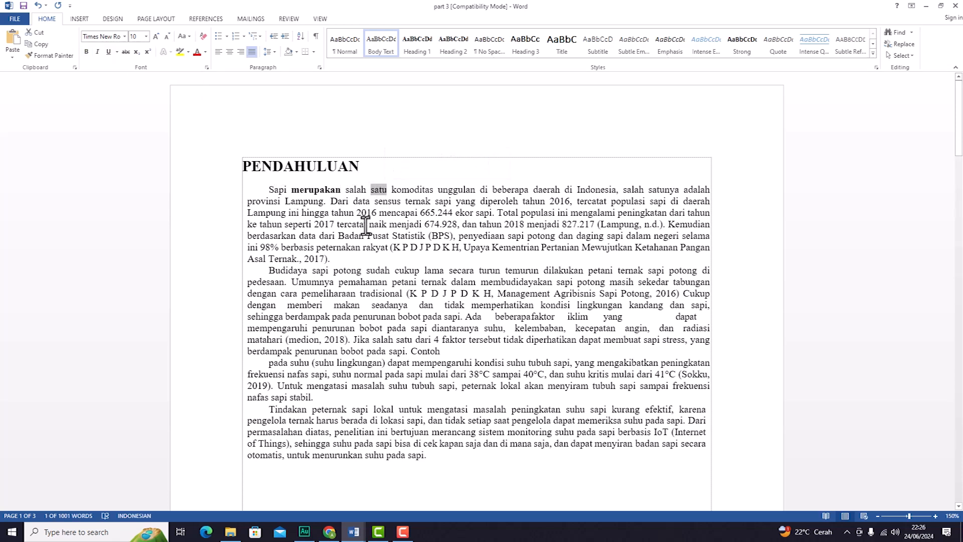
left_click(97, 52)
left_click(382, 198)
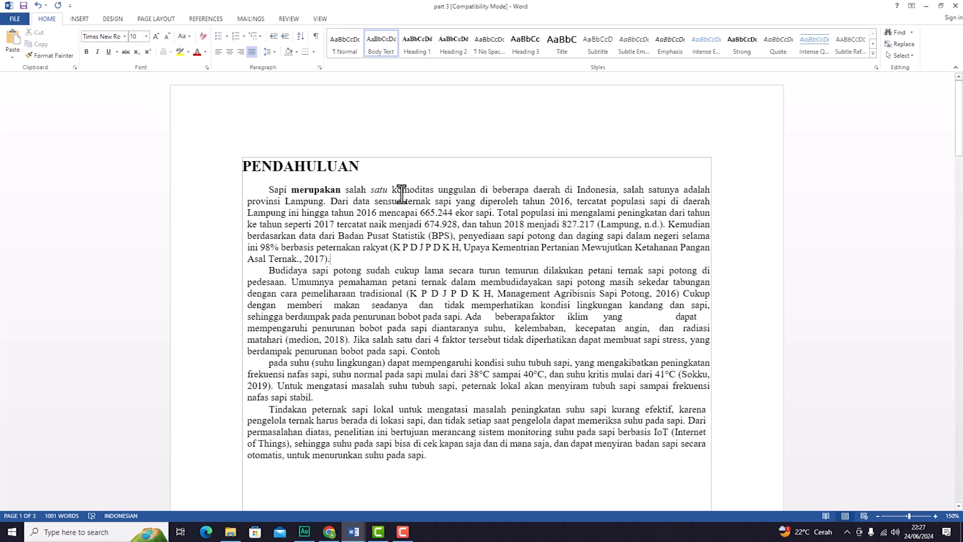
Step: Underline the word "unggulan" in the first line of the first body paragraph
left_click_drag(437, 189, 474, 193)
left_click(112, 53)
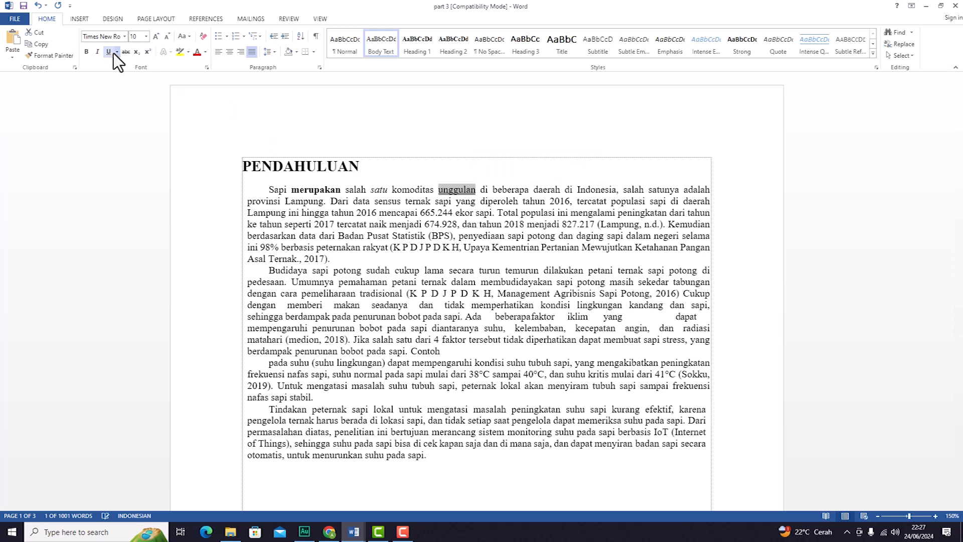
left_click(388, 271)
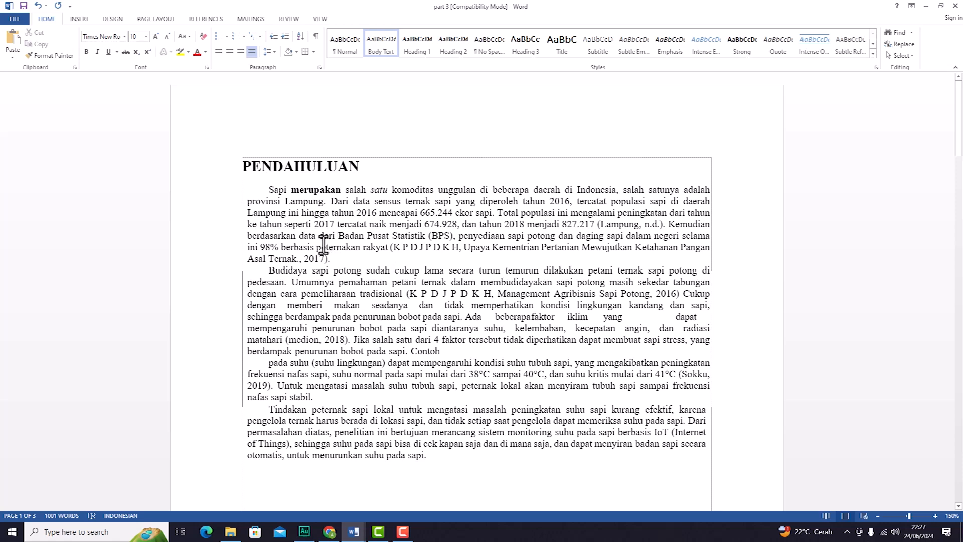
Step: Apply bold, italic and underline to the word "Lampung" at the start of the first paragraph's third line
double_click(265, 212)
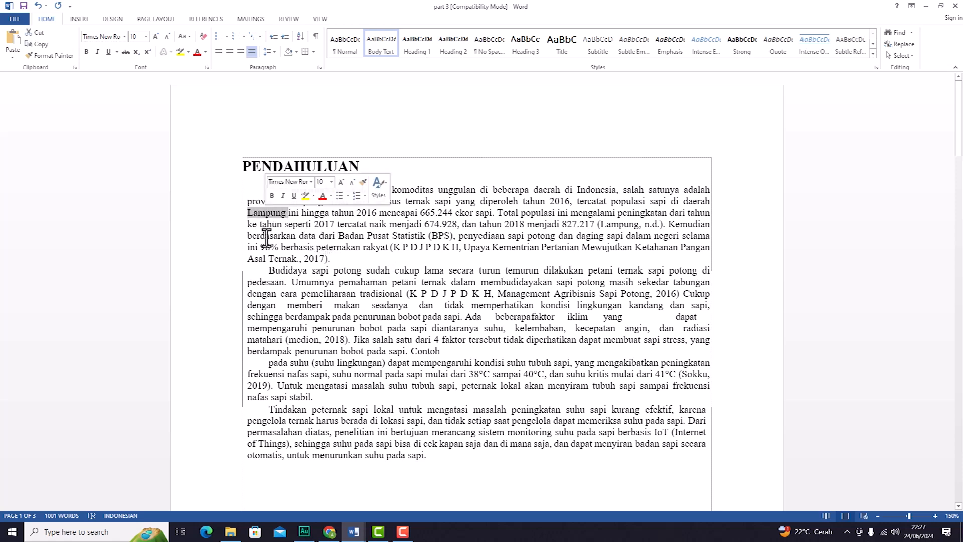
left_click(86, 52)
left_click(98, 52)
left_click(108, 52)
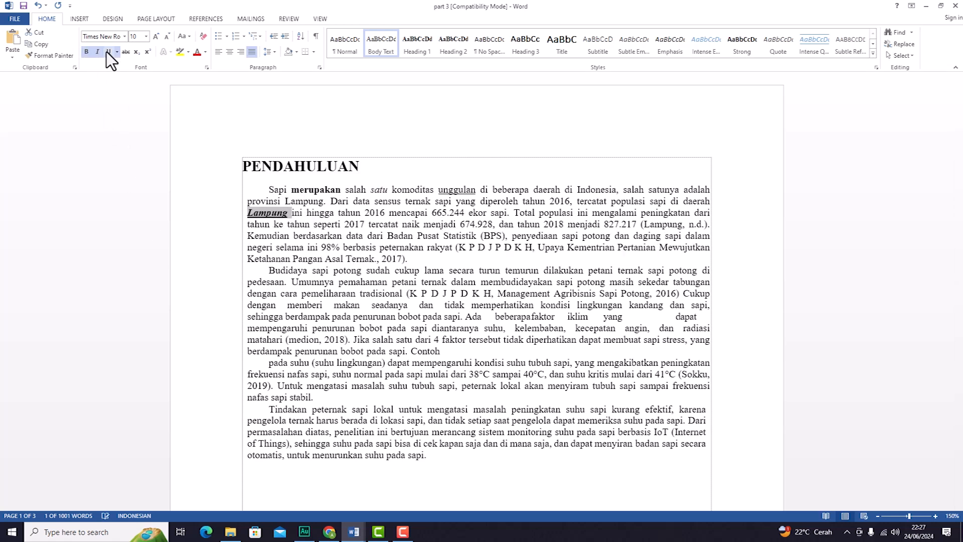
left_click(326, 256)
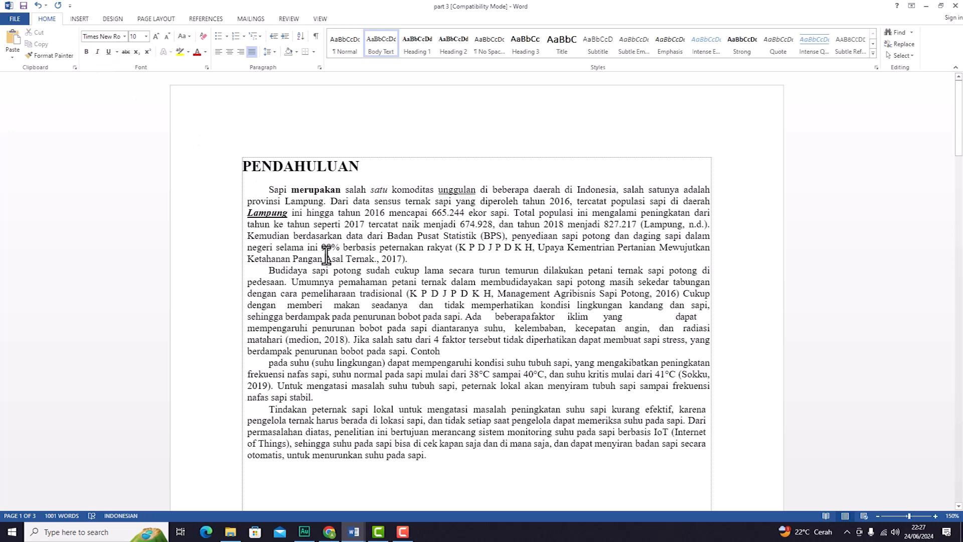
left_click(278, 216)
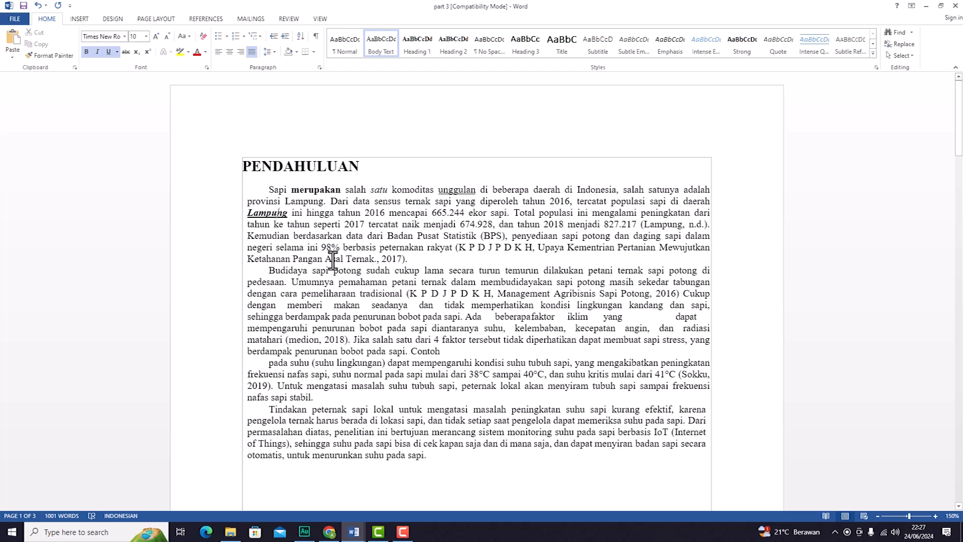
Step: Apply strikethrough to the word "hingga" in the third line of the first body paragraph
left_click_drag(307, 213, 333, 217)
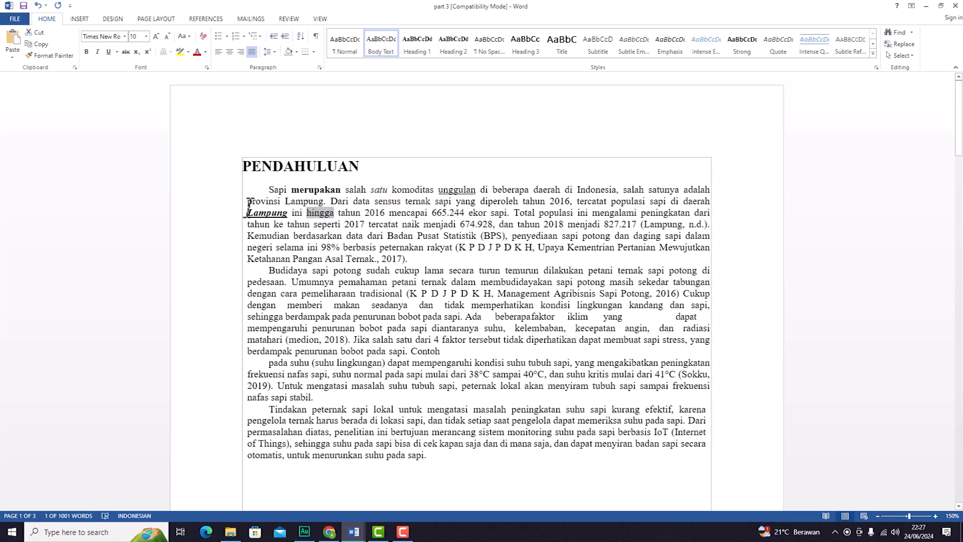
left_click(126, 52)
left_click(313, 237)
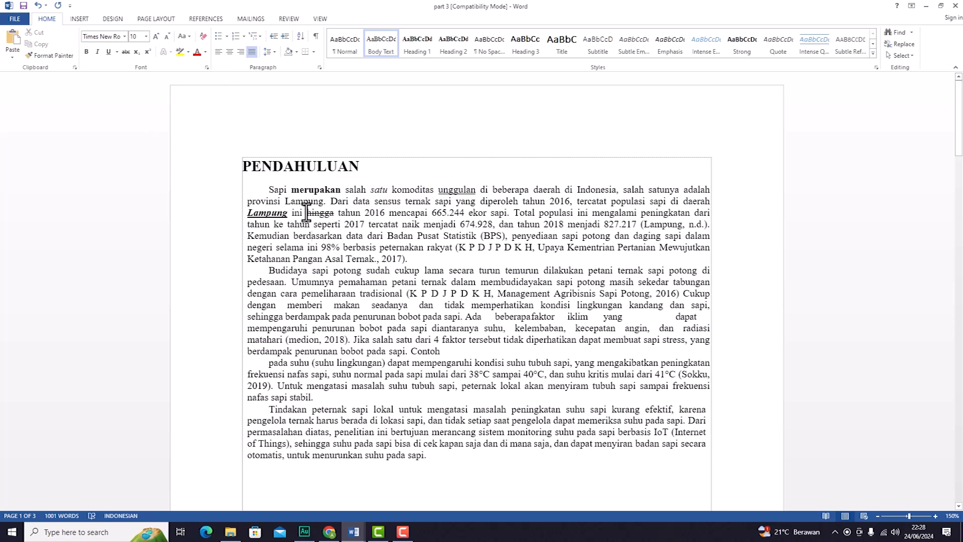
left_click(334, 213)
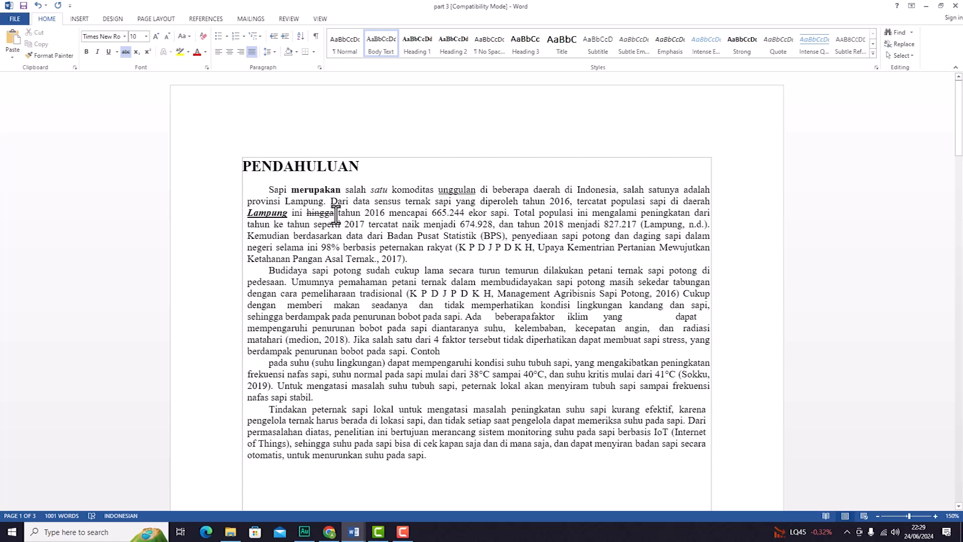
left_click_drag(335, 214, 307, 215)
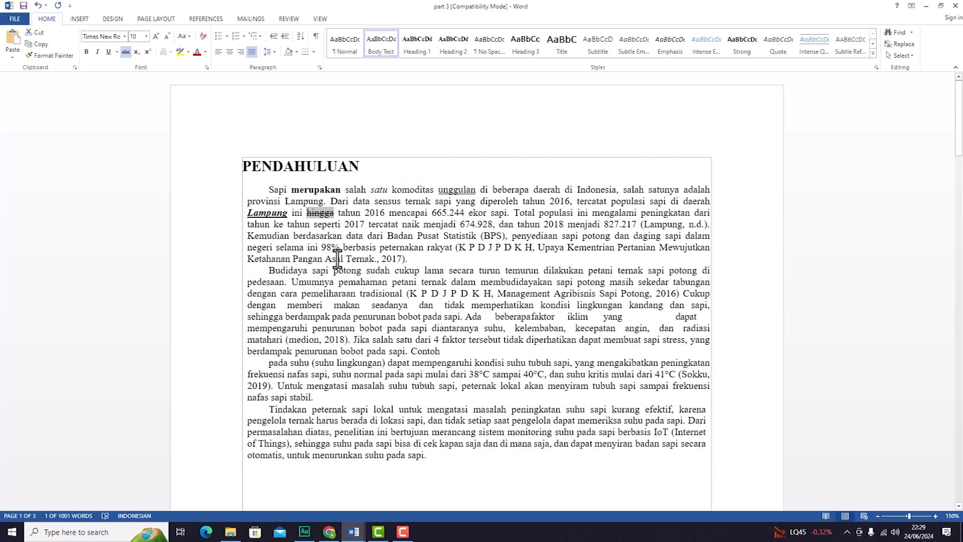
left_click(314, 224)
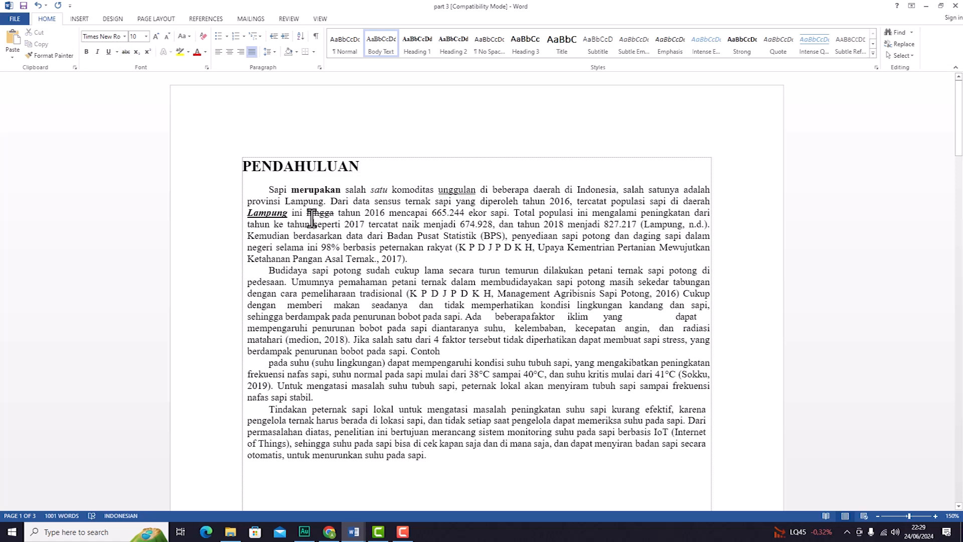
Step: Increase the font size of the PENDAHULUAN heading step by step to 20 with Grow Font
triple_click(301, 176)
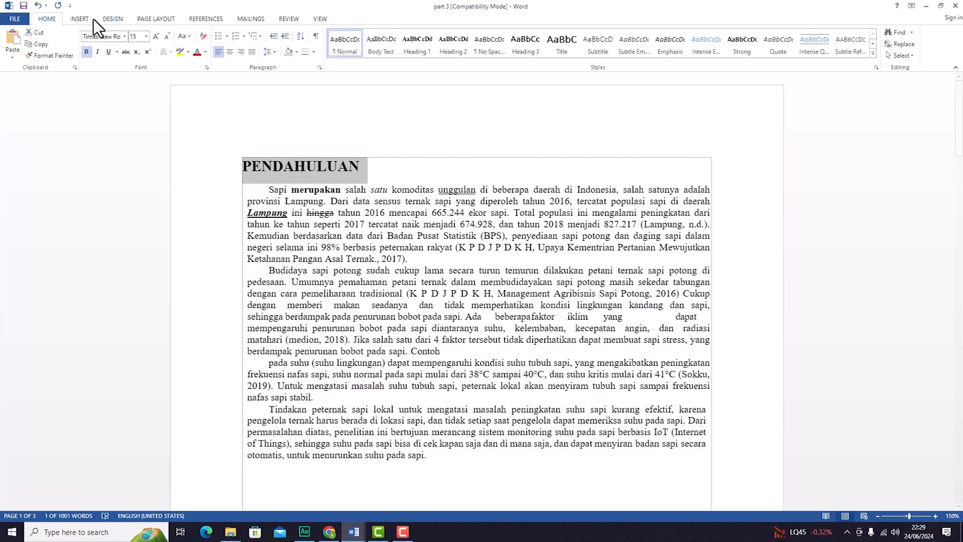
left_click(157, 41)
left_click(157, 41)
left_click(157, 41)
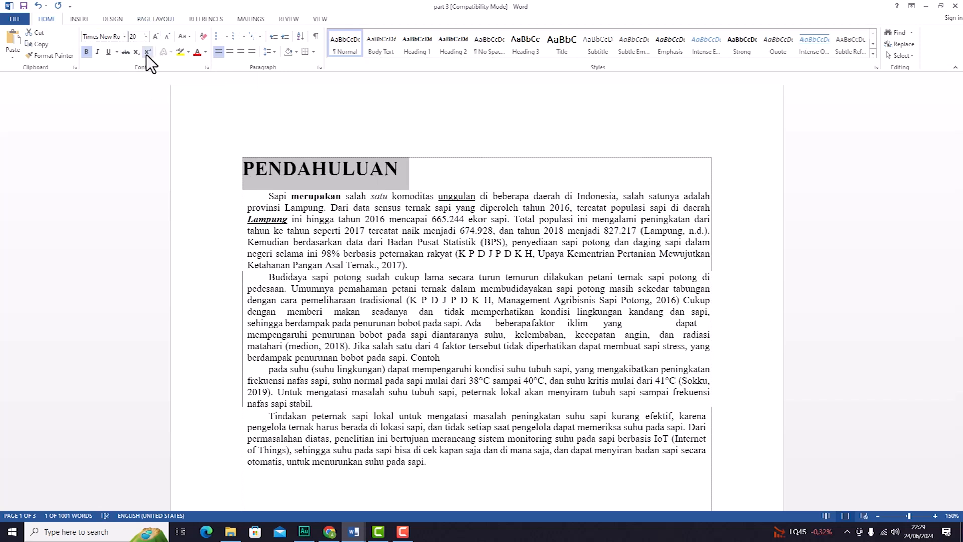
Step: Reduce the font size of the PENDAHULUAN heading step by step to 14 with Shrink Font
left_click(169, 38)
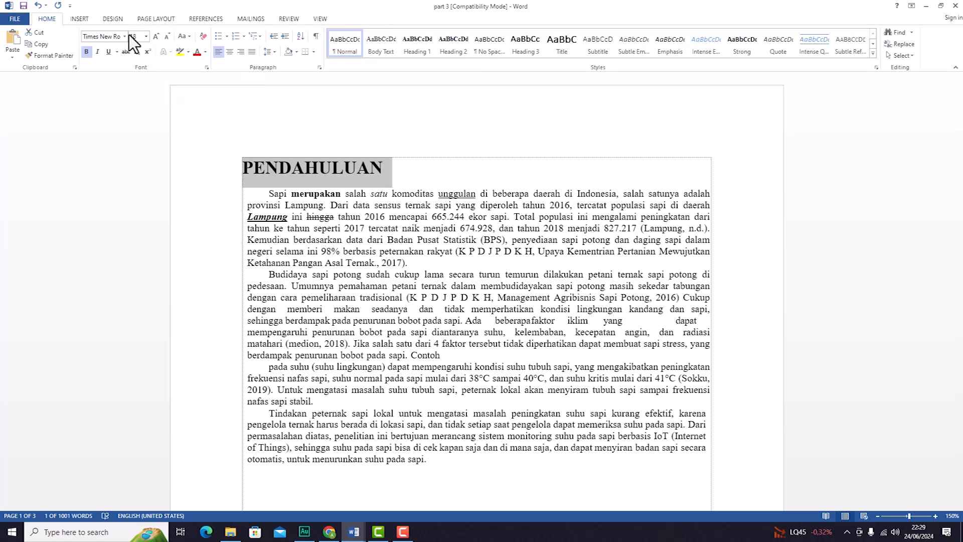
left_click(166, 39)
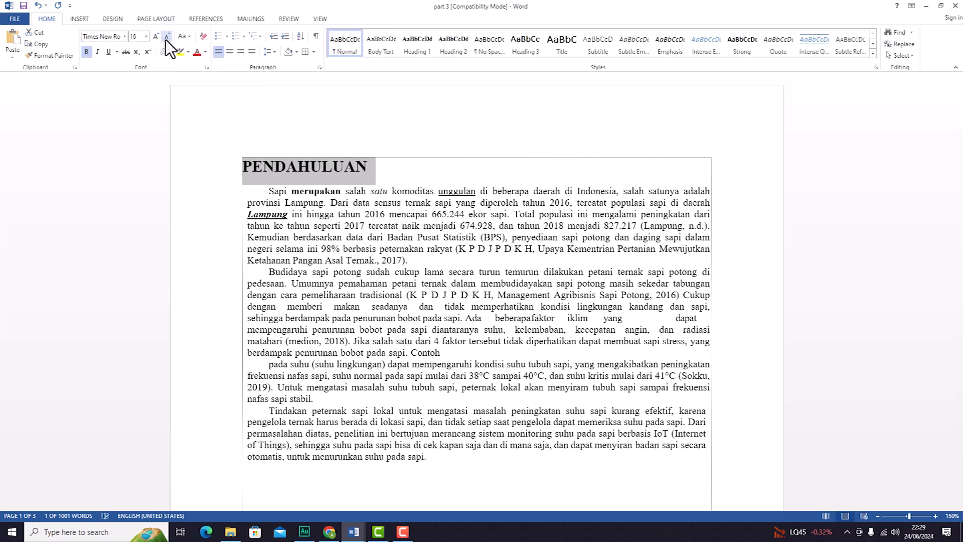
left_click(167, 38)
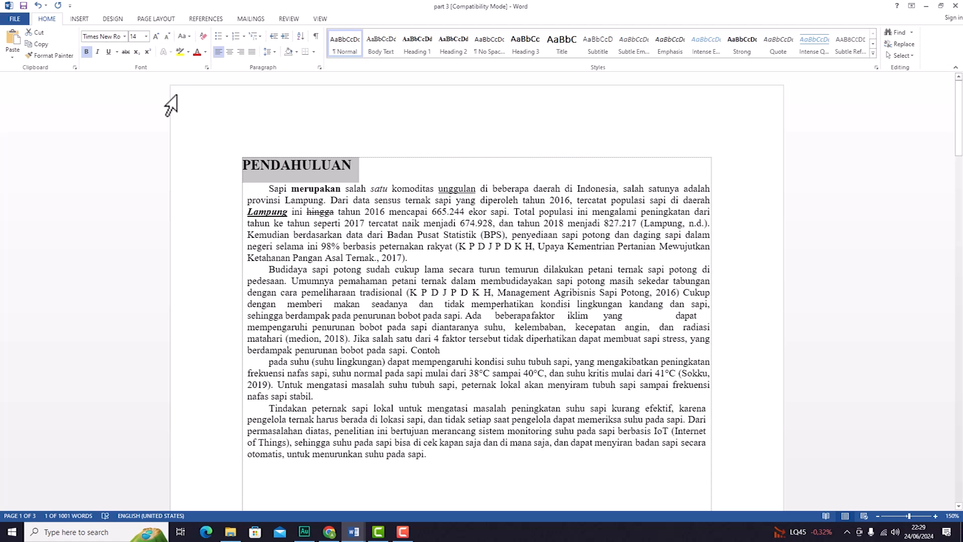
left_click(358, 201)
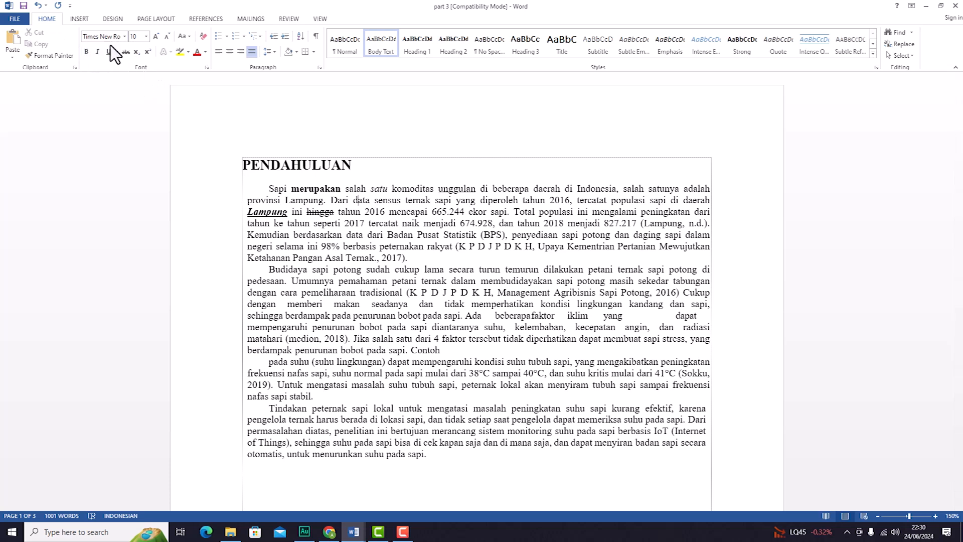
Step: Apply bold, italic and underline to the word "Sapi" at the start of the first body paragraph
left_click_drag(264, 188, 286, 184)
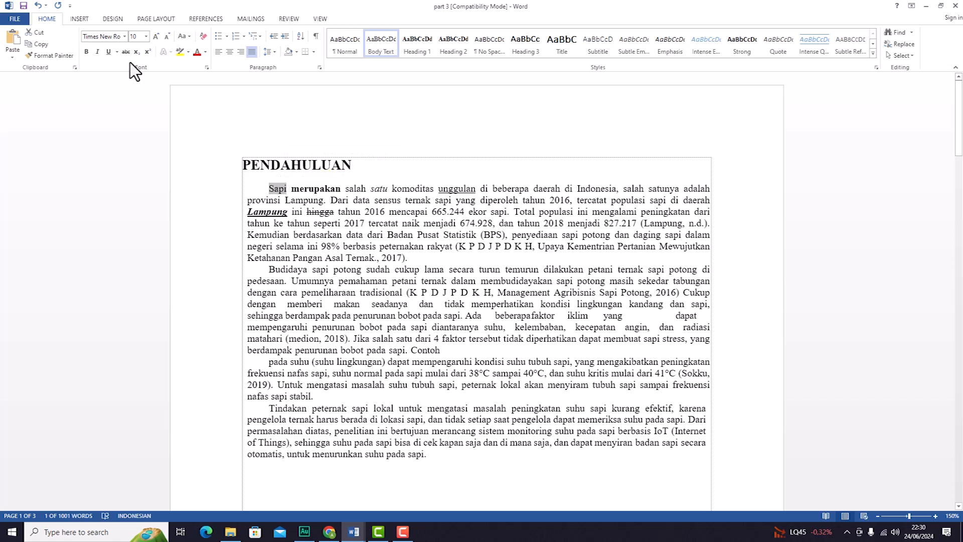
left_click(86, 52)
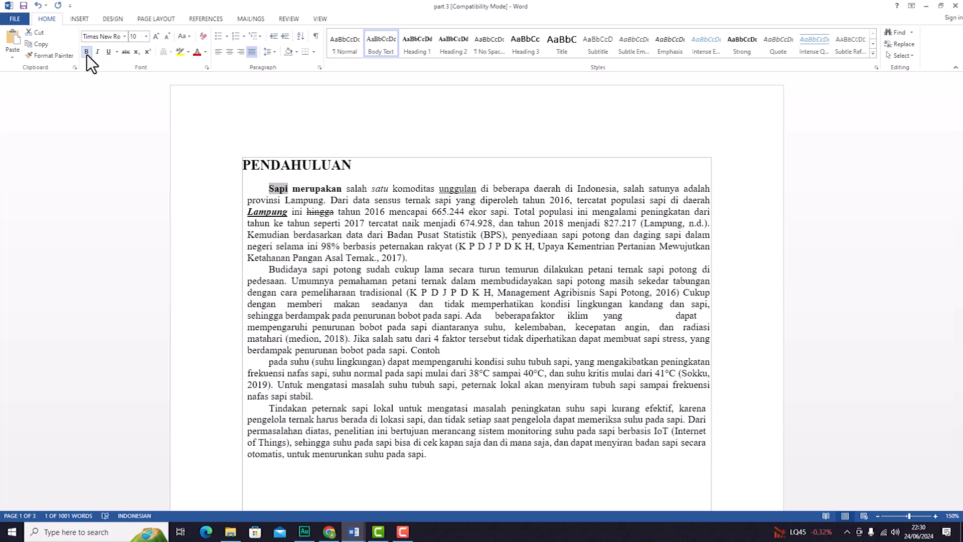
left_click(96, 53)
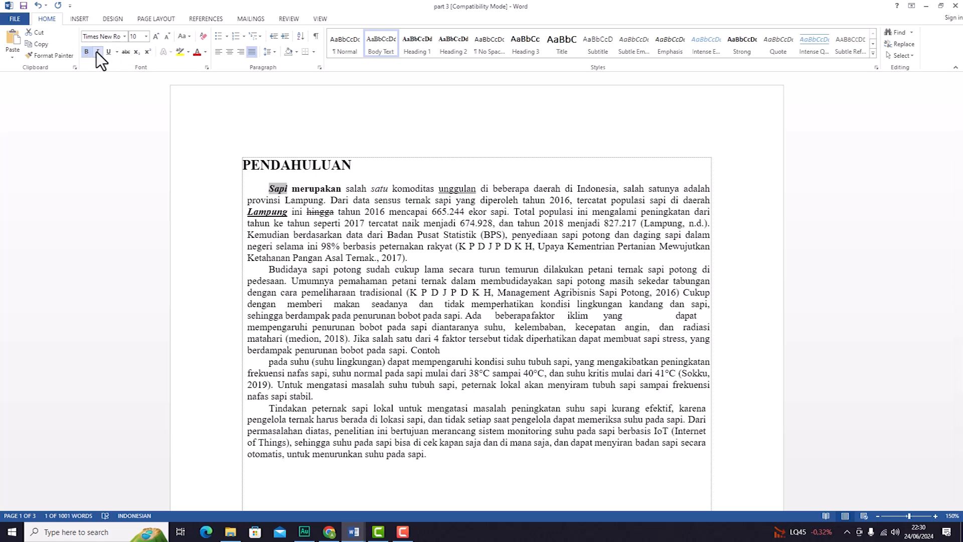
left_click(108, 52)
left_click(327, 206)
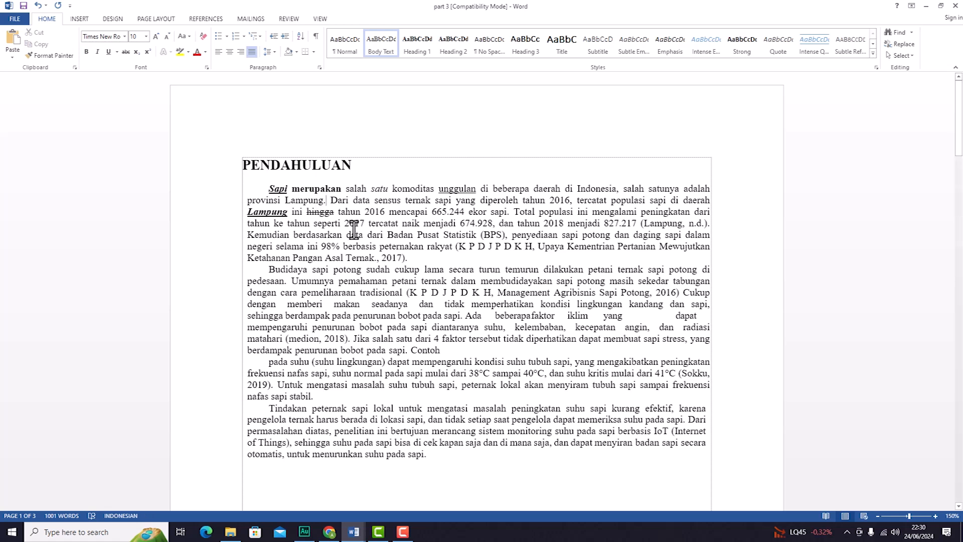
left_click(361, 169)
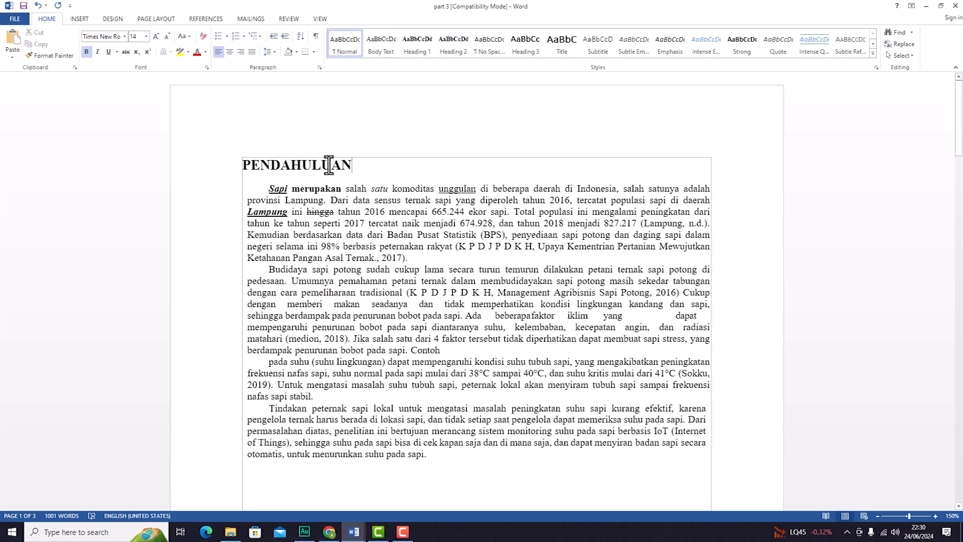
left_click(357, 201)
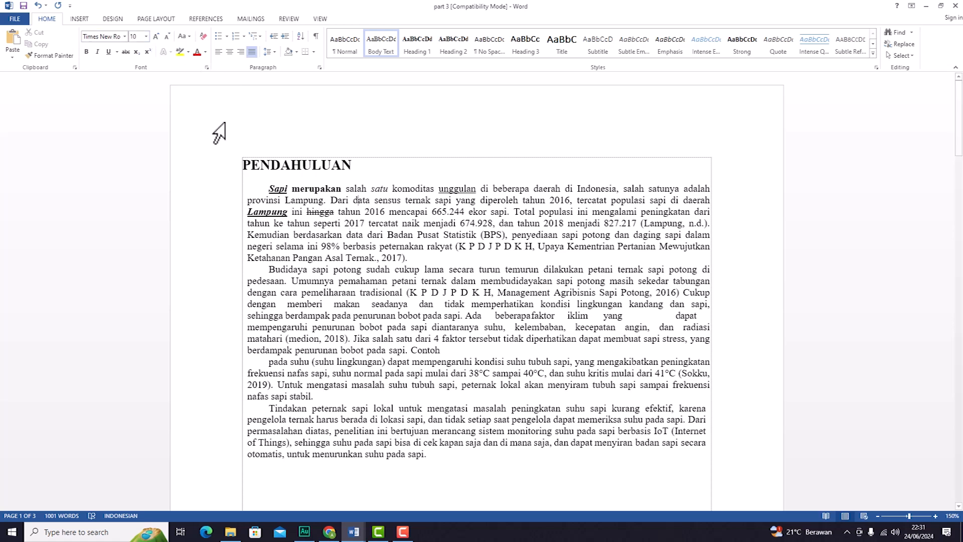
Step: Insert the line BAB I above the PENDAHULUAN heading and add two blank lines below the heading
double_click(285, 166)
left_click(289, 167)
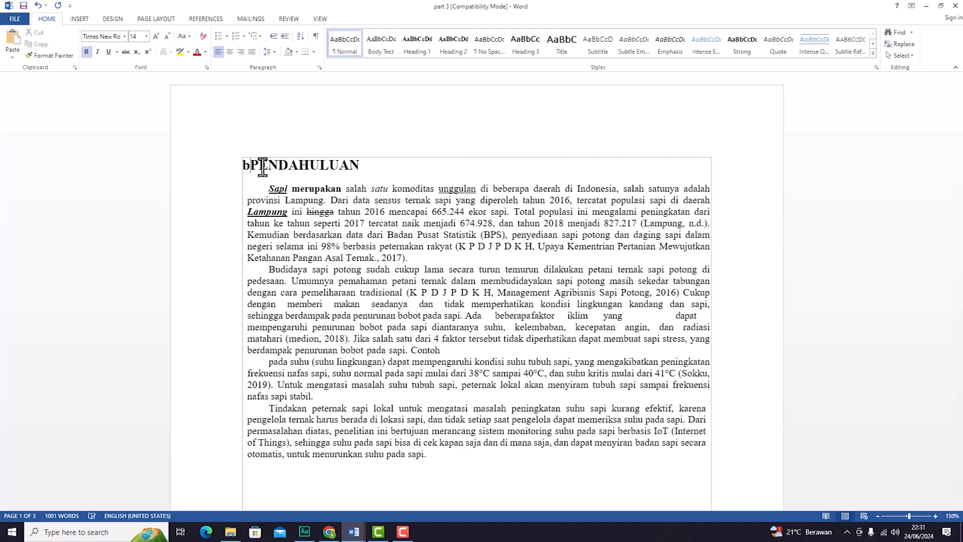
type("BAB ")
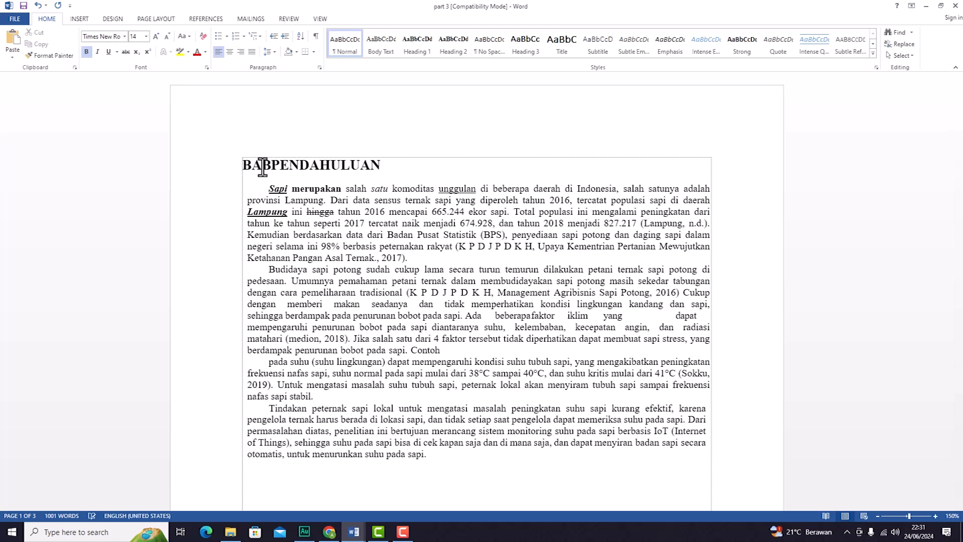
type("I")
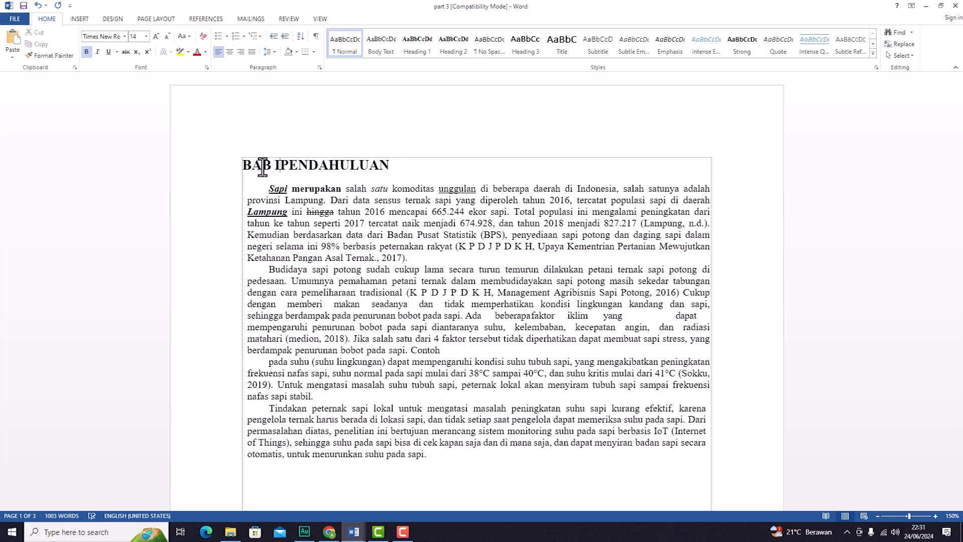
key("Return")
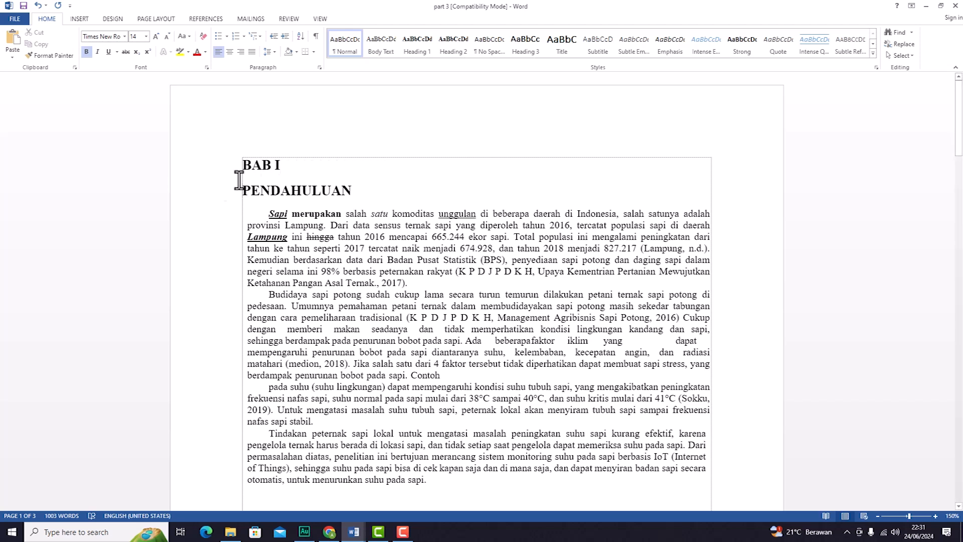
key("Return")
key("Return")
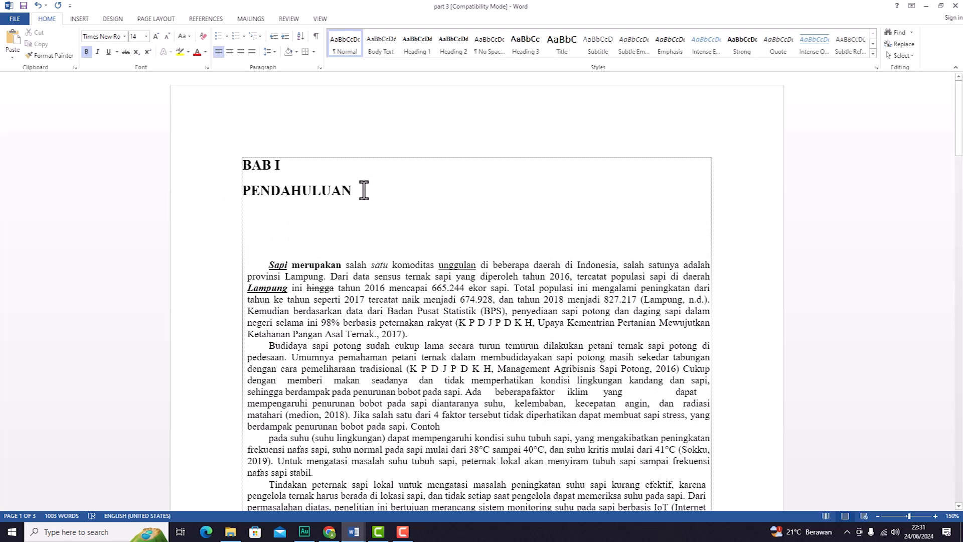
Step: Centre the two heading lines BAB I and PENDAHULUAN
left_click_drag(361, 194, 243, 162)
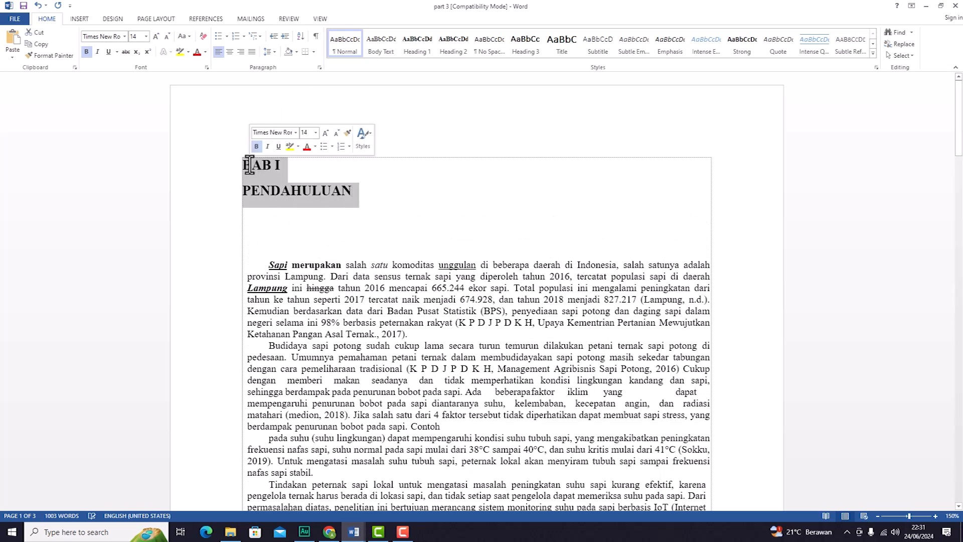
left_click_drag(360, 200, 248, 161)
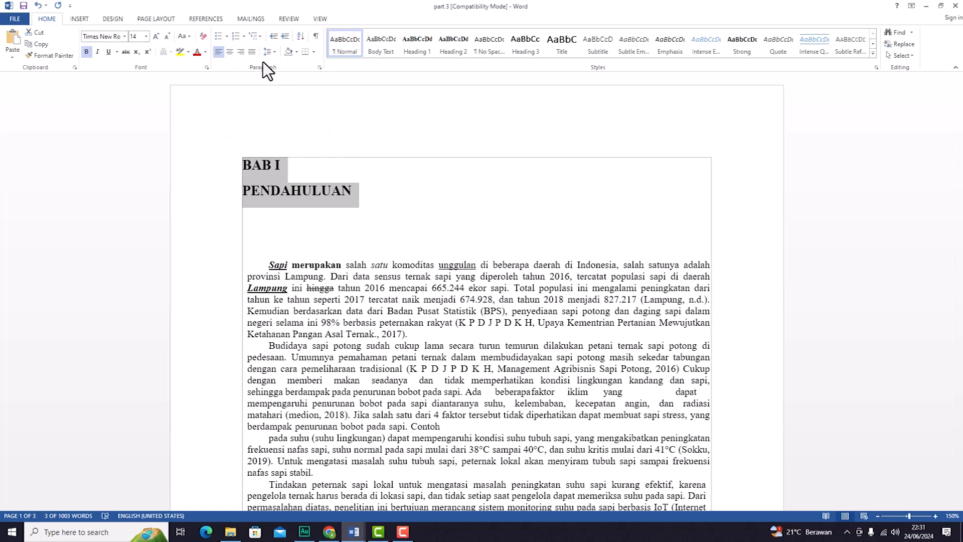
left_click(232, 52)
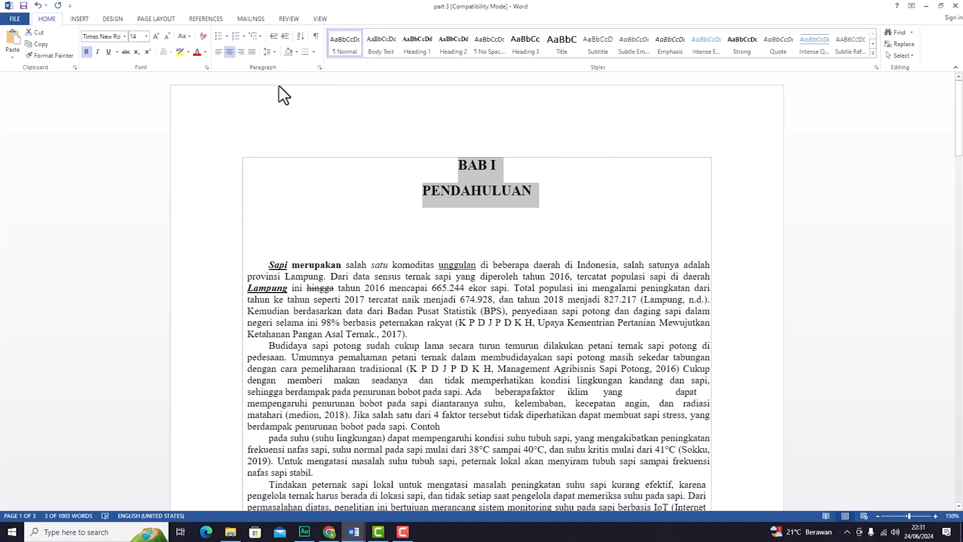
Step: Remove the space after paragraph from the BAB I and PENDAHULUAN heading lines
left_click(272, 52)
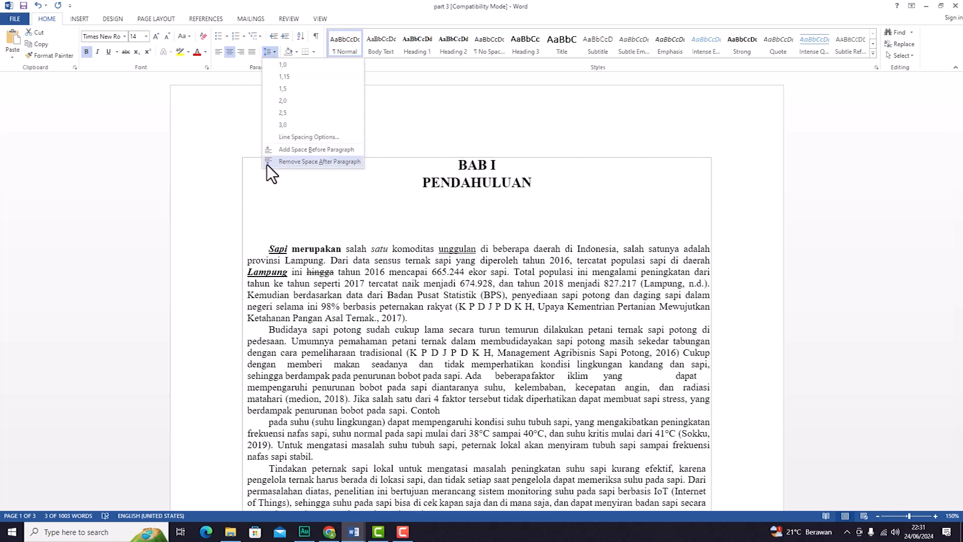
left_click(267, 163)
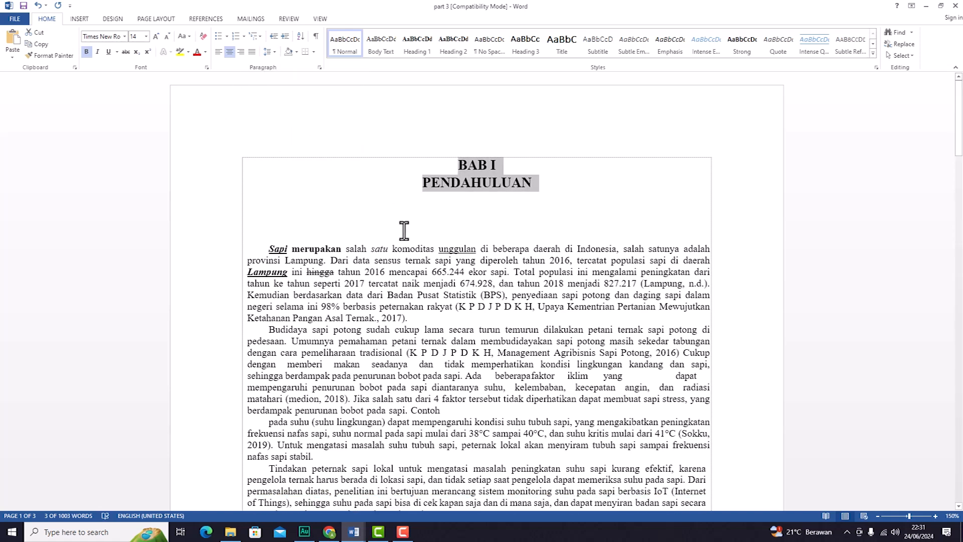
left_click(493, 203)
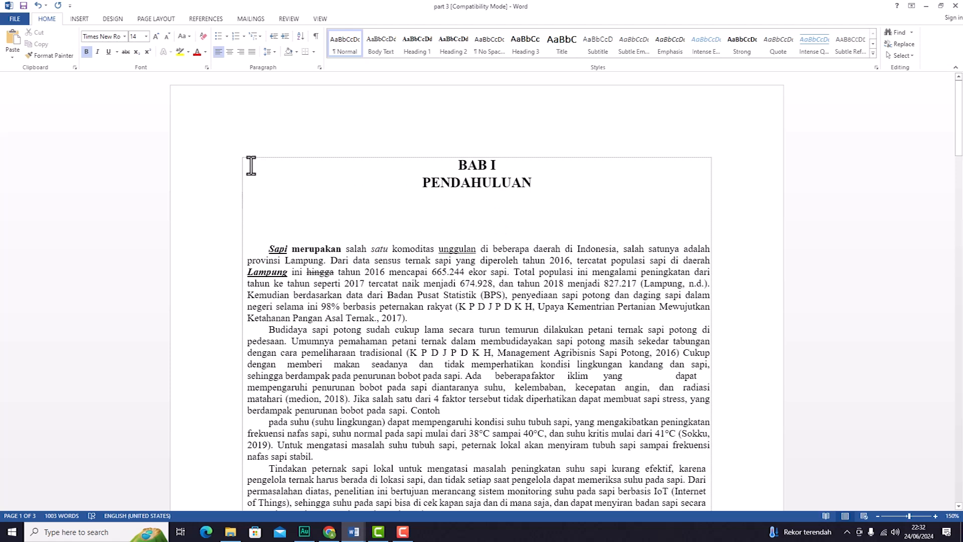
Step: Try left and right alignment on the BAB I and PENDAHULUAN lines and return them to centred
left_click_drag(541, 182, 463, 165)
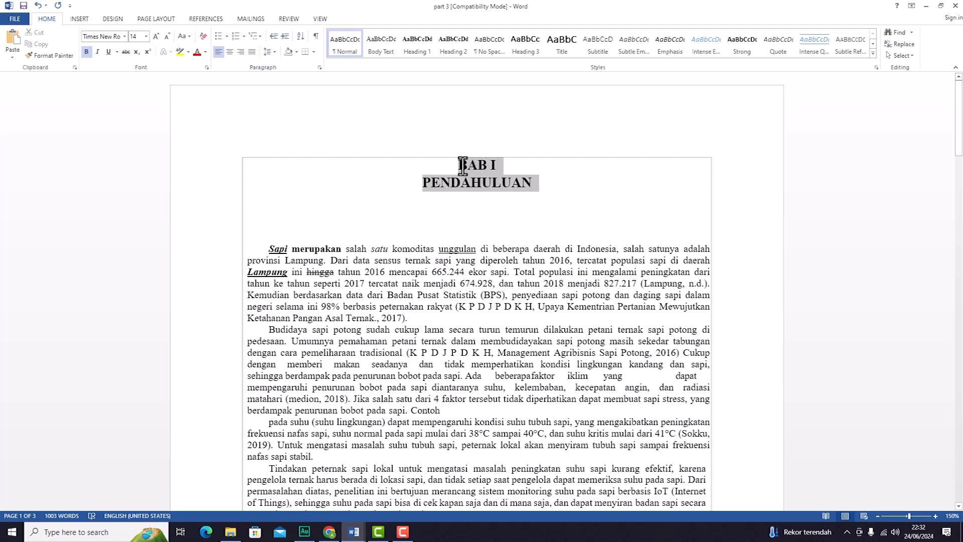
left_click(217, 52)
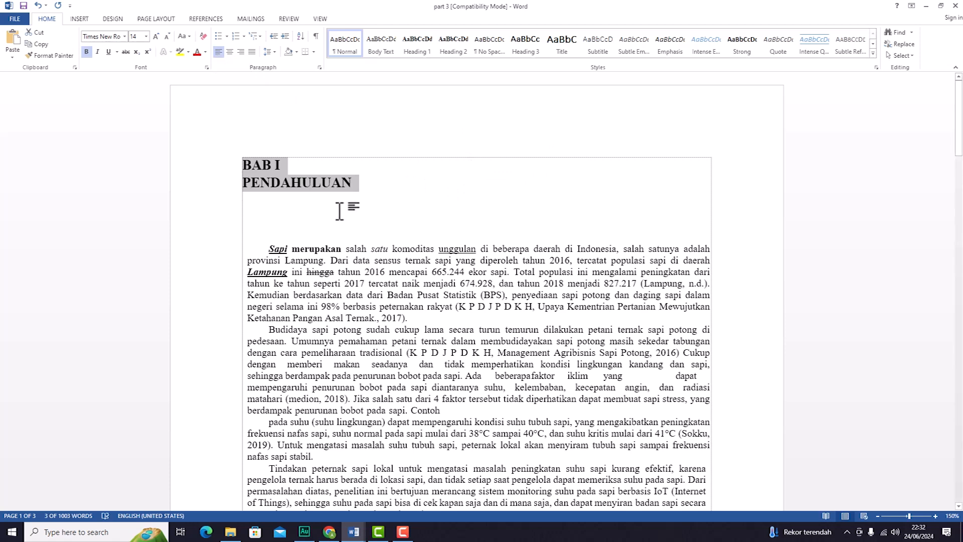
left_click(242, 52)
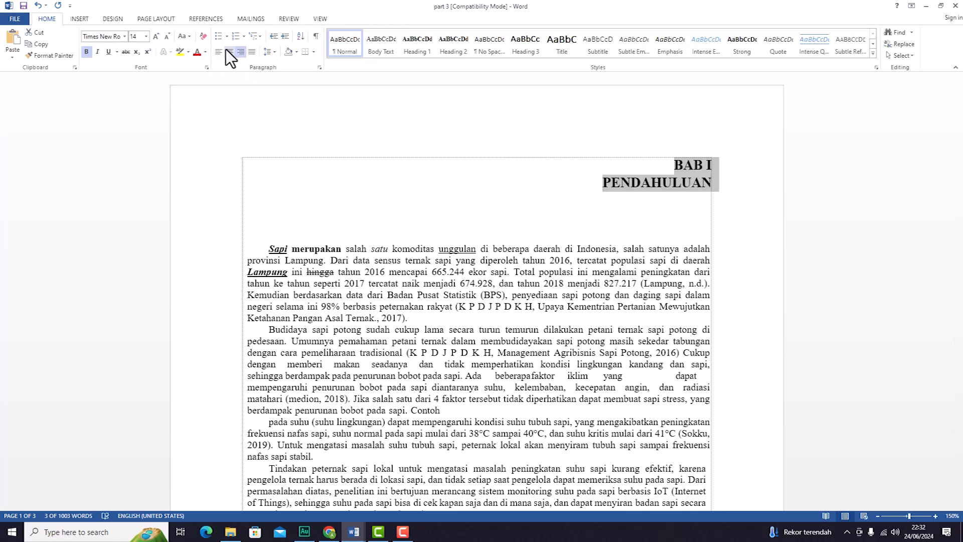
left_click(229, 50)
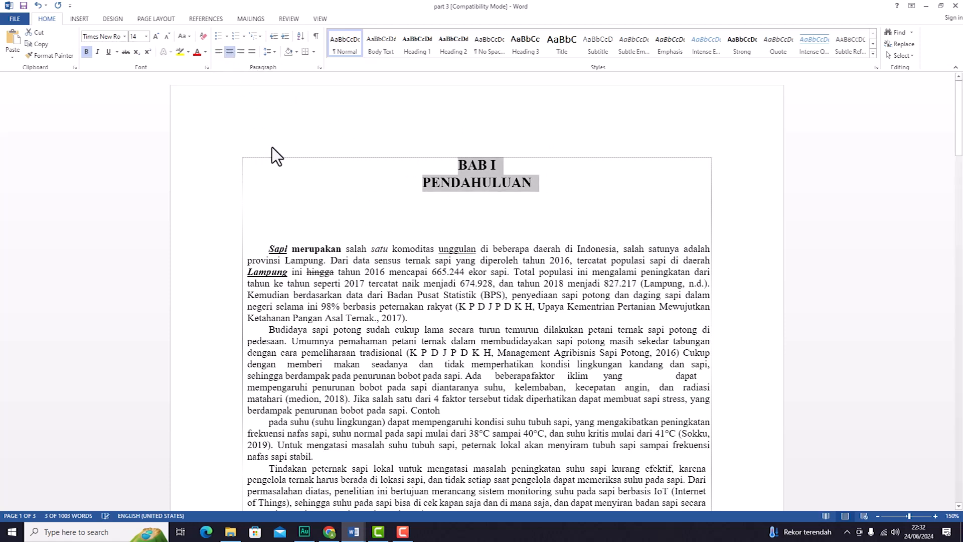
Step: Add the left-aligned subheading "1.1 Pendahuluan" below the PENDAHULUAN heading, leaving a blank line between them
left_click(358, 242)
left_click(533, 184)
key("Return")
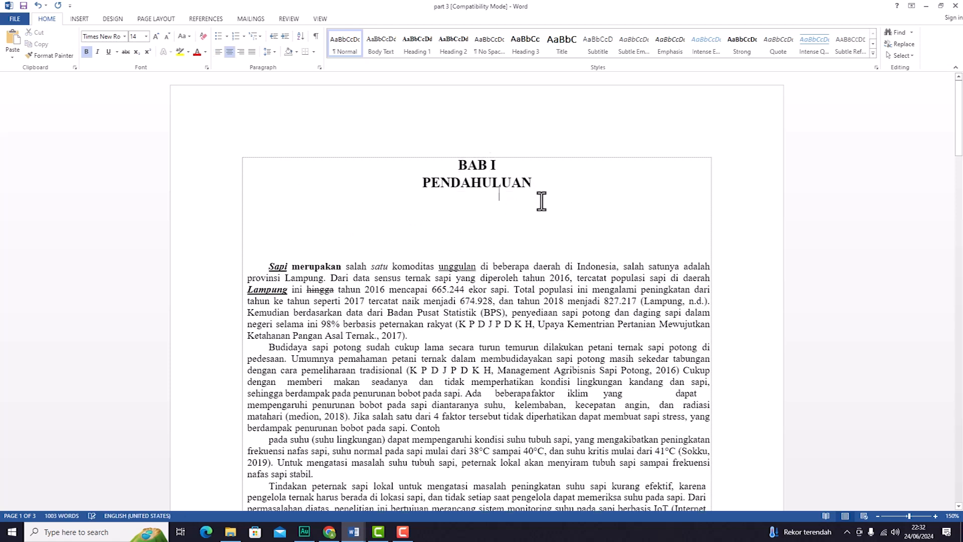
key("ctrl+l")
key("Return")
type("1.1 Penda")
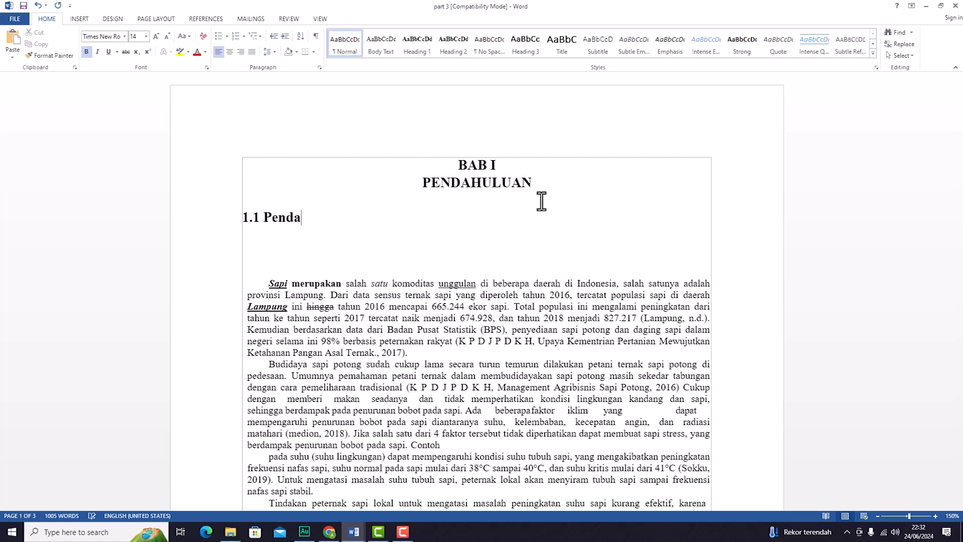
type("huluan")
Step: Delete the blank lines below the 1.1 Pendahuluan subheading and add another blank line above it
key("Delete")
key("Delete")
key("Delete")
key("Delete")
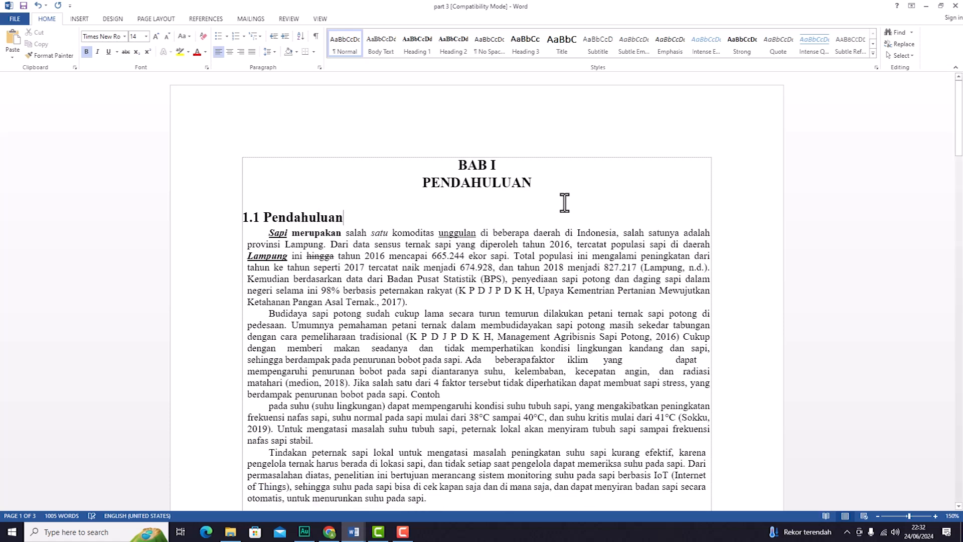
left_click(540, 190)
key("Return")
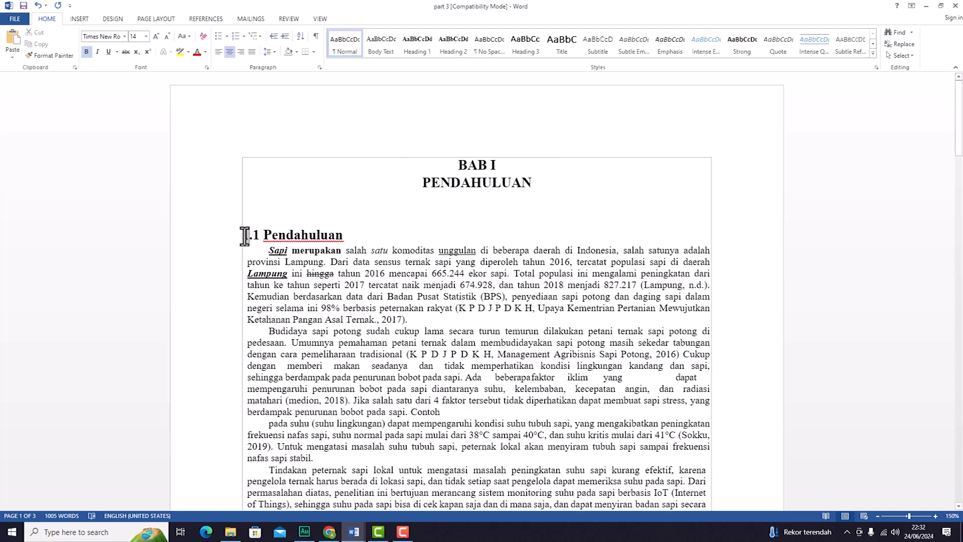
Step: Highlight in turn the chapter number, section number and title within the 1.1 Pendahuluan subheading
left_click_drag(246, 236, 244, 237)
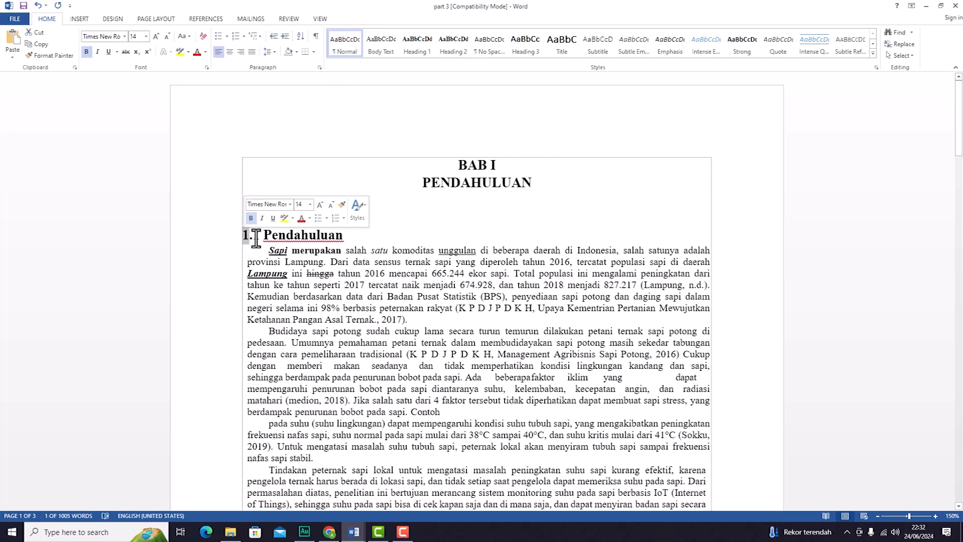
left_click_drag(259, 237, 255, 237)
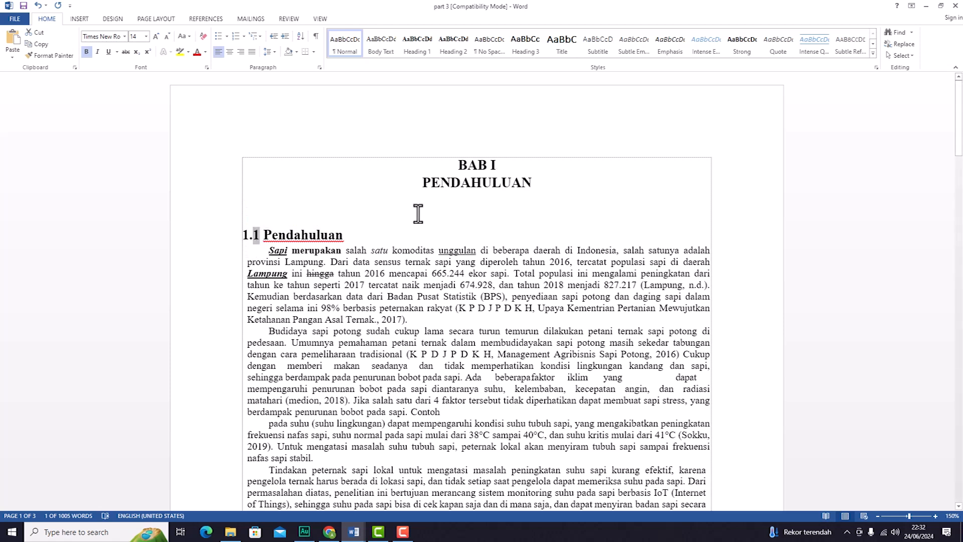
left_click_drag(249, 237, 243, 236)
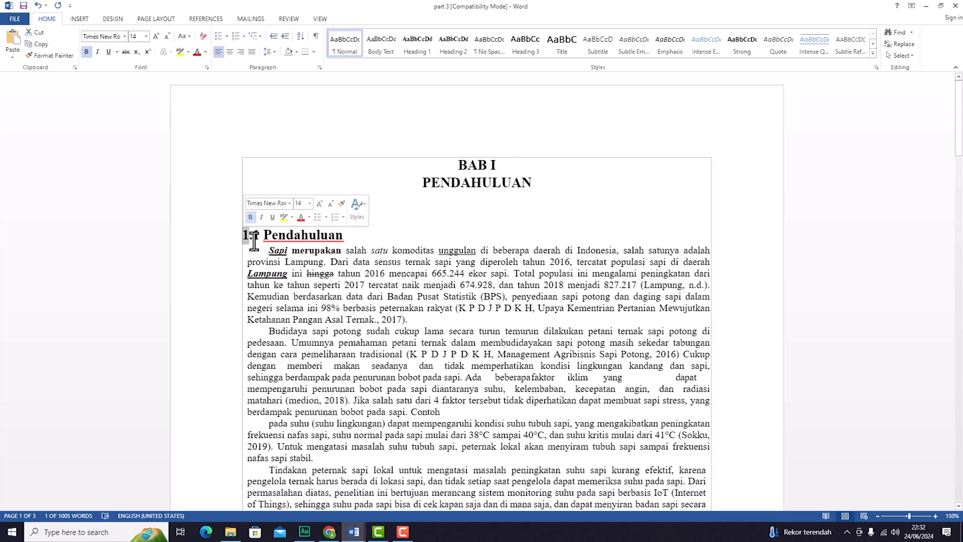
left_click_drag(263, 236, 341, 235)
Step: Add the line "1.2 batasan masalah" below the last body paragraph of the 1.1 section
scroll(390, 452, "down", 4)
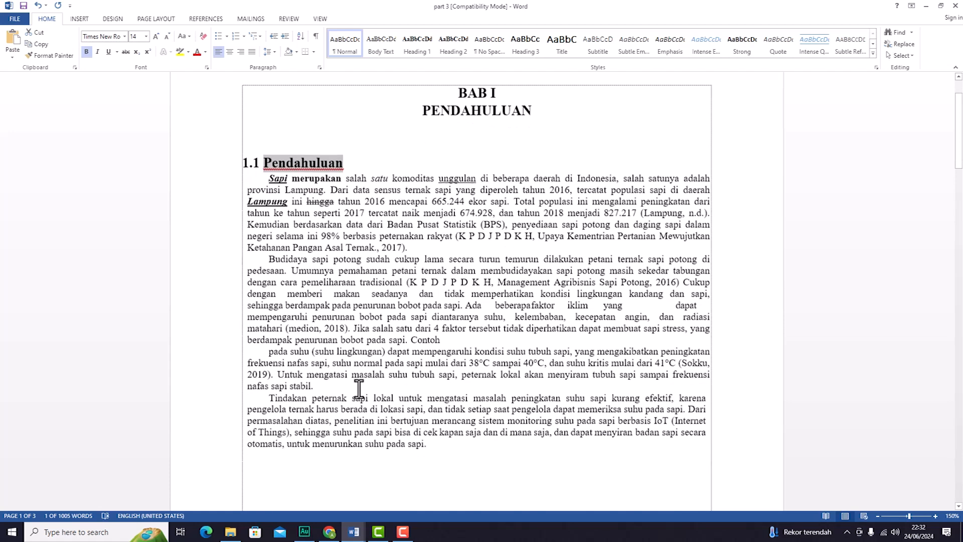
left_click(414, 382)
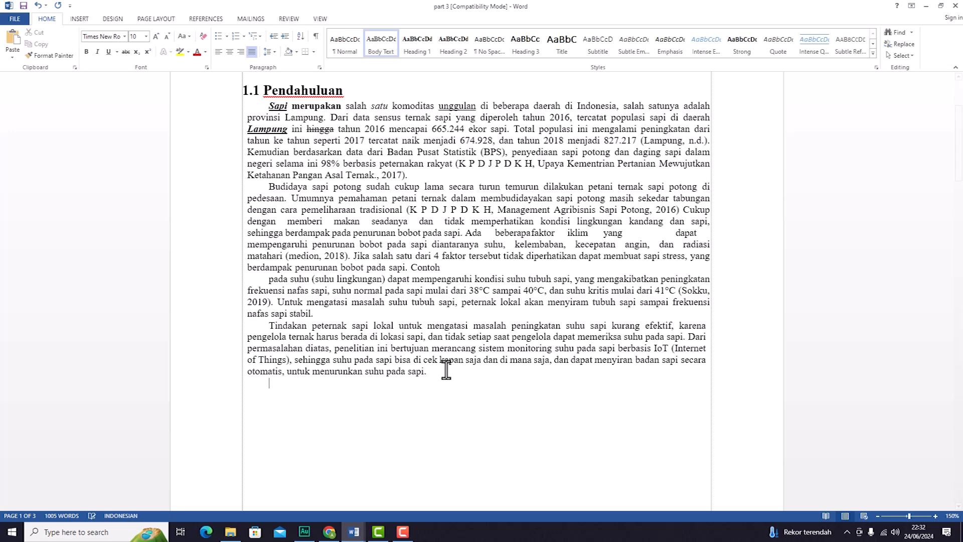
type("1.2 batasan masalah")
Step: Insert a page break after the 1.2 batasan masalah line and enter the heading "BAB II PARKTEK DESAIN" on the new page
left_click(335, 407)
key("ctrl+Return")
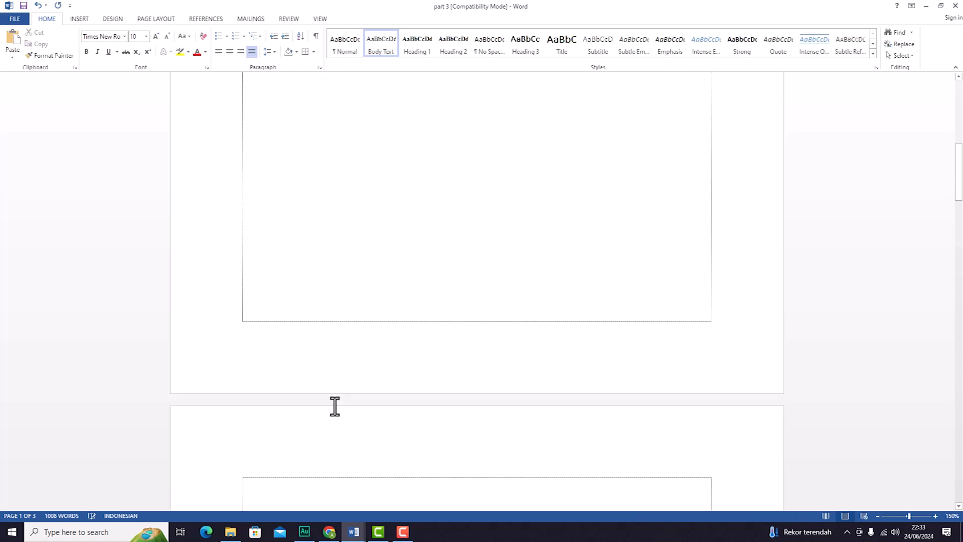
scroll(318, 492, "down", 1)
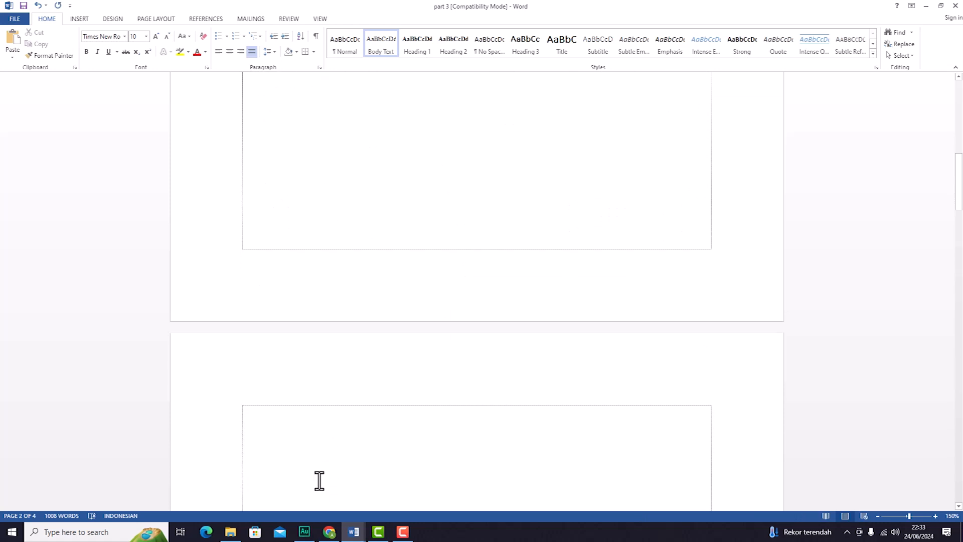
type("ba")
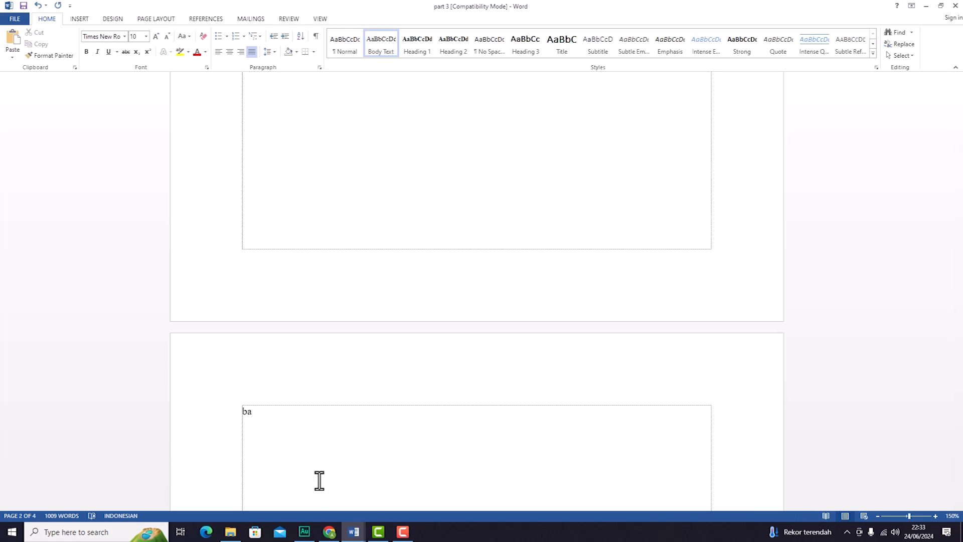
key("BackSpace")
key("BackSpace")
type("BAB I")
type("I")
type("PARKT")
type("EK")
type(" I")
type("=")
key("BackSpace")
key("BackSpace")
type("DESAIN")
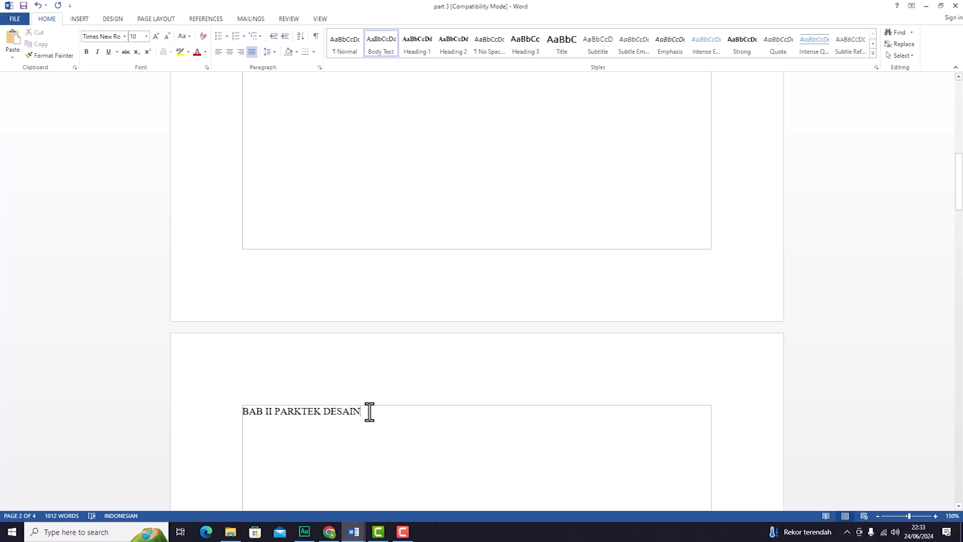
Step: Move PARKTEK DESAIN to its own line below BAB II
left_click_drag(366, 411, 267, 411)
left_click(274, 410)
key("Return")
Step: Centre the BAB II and PARKTEK DESAIN lines, make them bold and enlarge them to size 16
left_click_drag(343, 423, 236, 404)
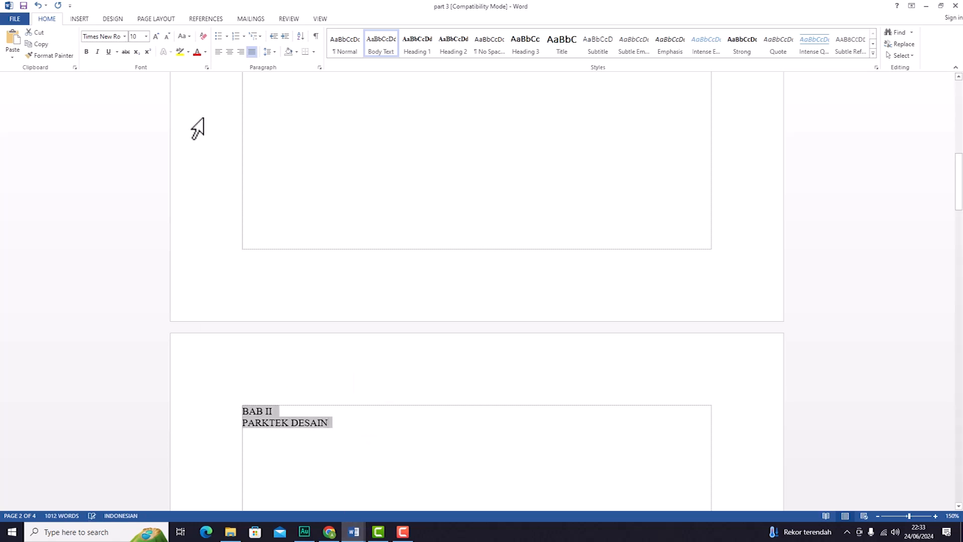
left_click(229, 52)
left_click(87, 52)
left_click(157, 38)
left_click(158, 37)
left_click(157, 38)
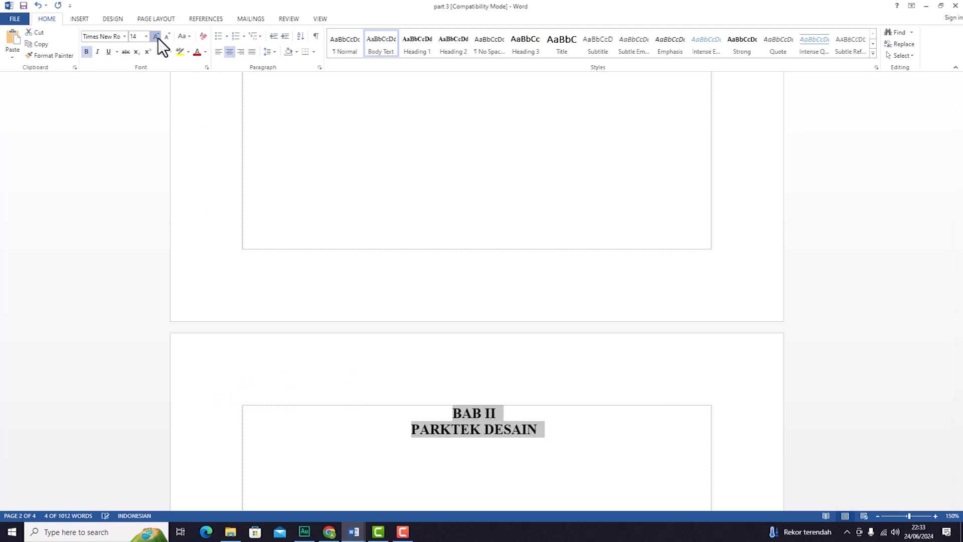
left_click(158, 38)
left_click(561, 429)
Step: Check the font size of the PENDAHULUAN heading on the first page and return to the BAB II heading
scroll(562, 427, "up", 10)
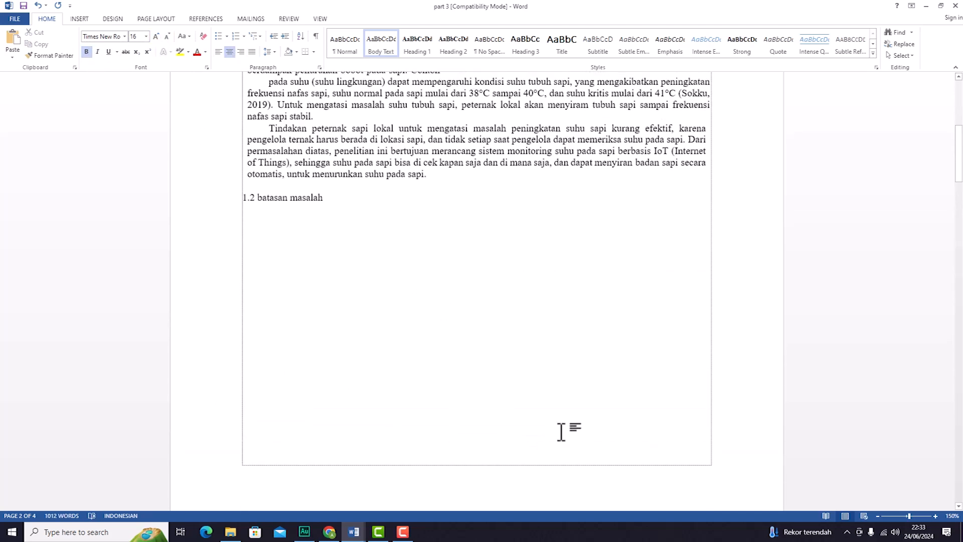
left_click(475, 183)
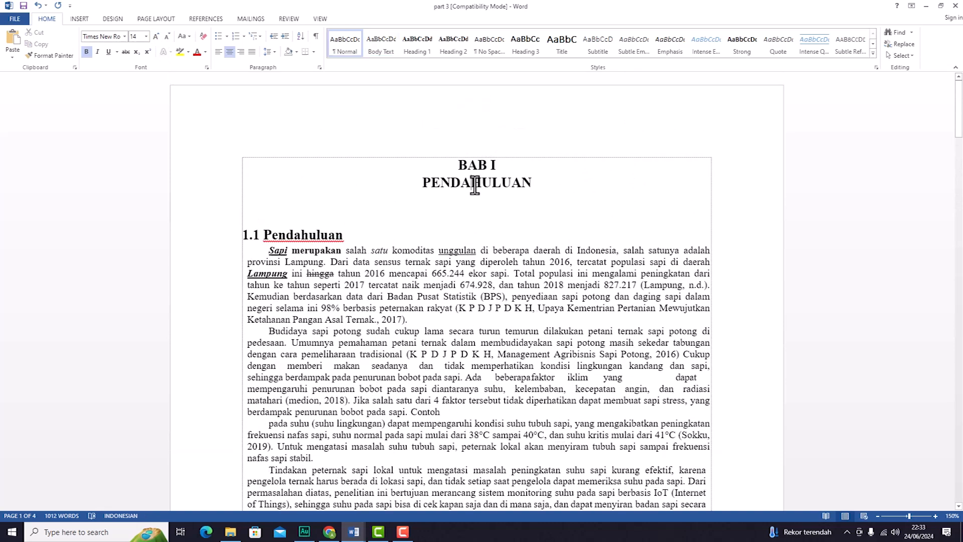
scroll(487, 220, "down", 10)
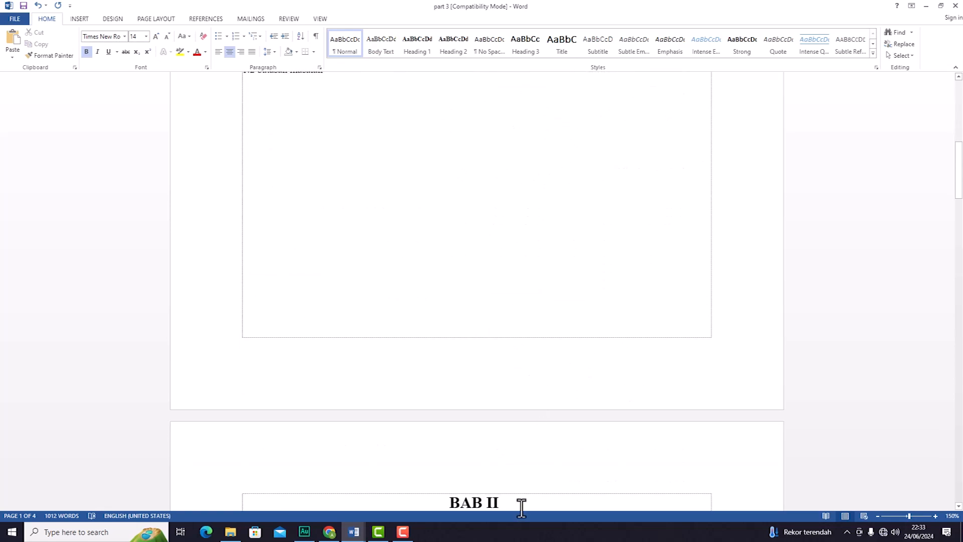
Step: Reduce the BAB II and PARKTEK DESAIN heading lines to font size 14
scroll(520, 497, "down", 2)
left_click_drag(543, 416, 436, 390)
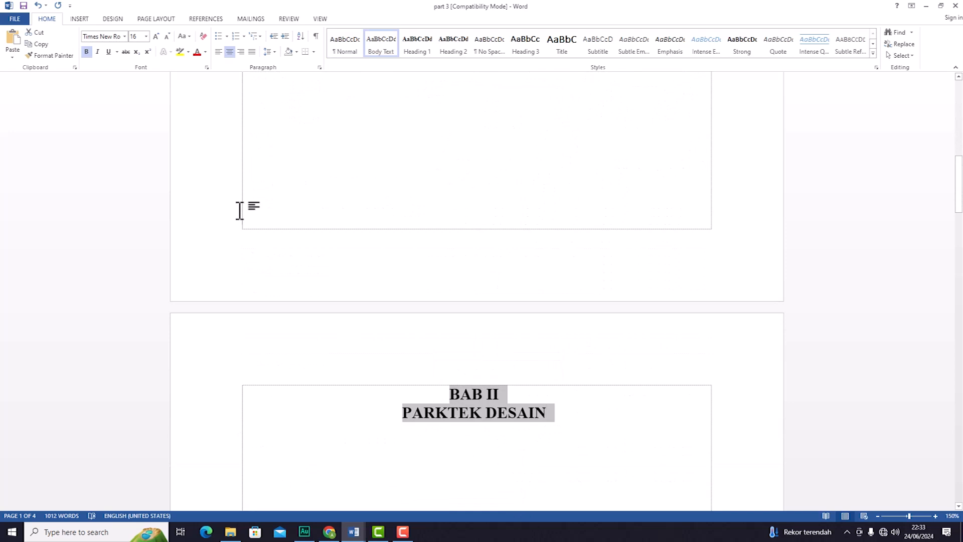
left_click(167, 37)
left_click(511, 441)
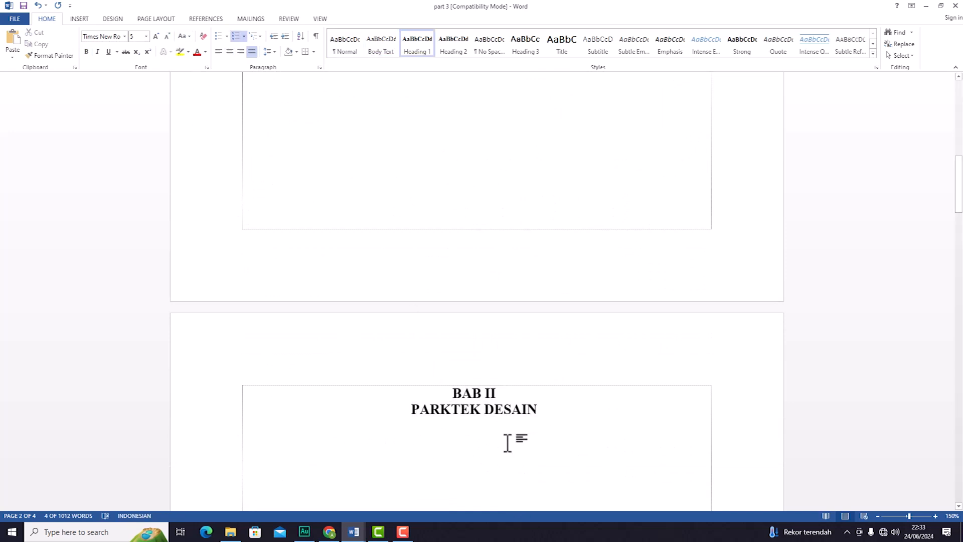
Step: Add a left-aligned subheading "2.1 ALAT" below the PARKTEK DESAIN line
left_click(549, 409)
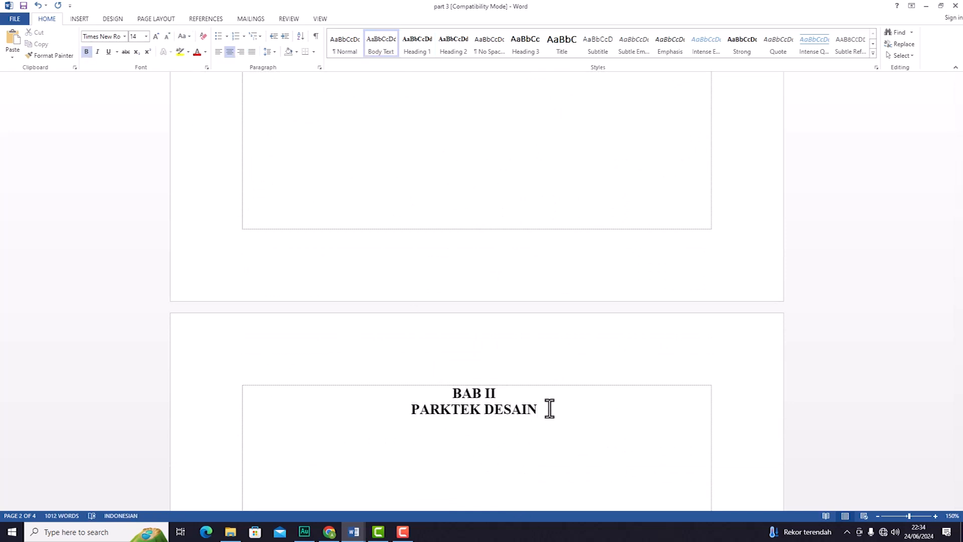
key("ctrl+l")
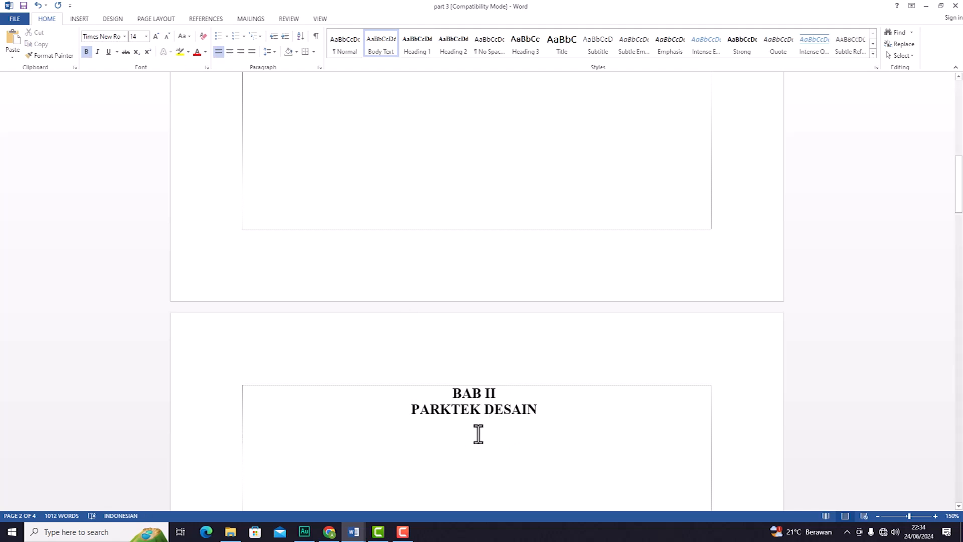
type("2.1")
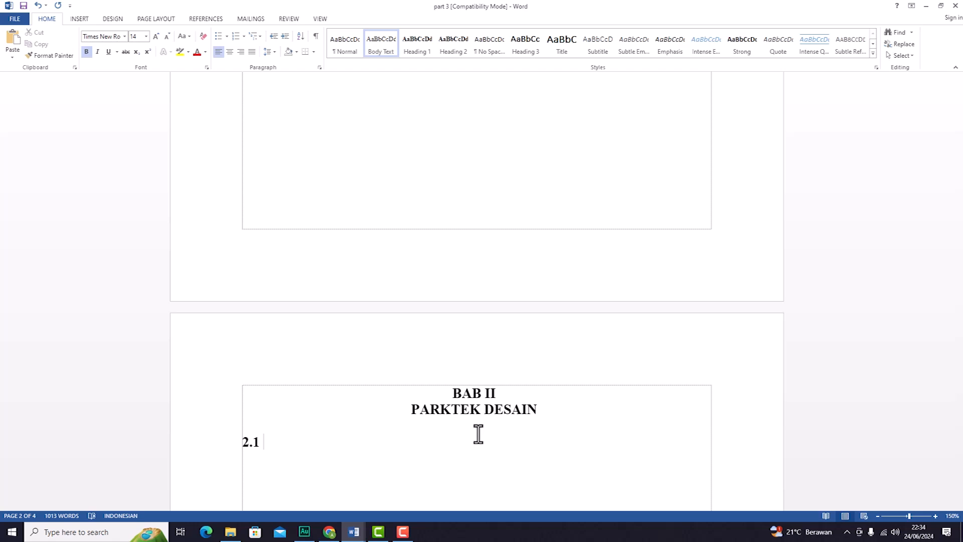
type("ALAA")
key("BackSpace")
type("T")
Step: Reduce the 2.1 ALAT subheading to font size 12
key("ctrl+a")
left_click(307, 446)
left_click(237, 441)
left_click(169, 36)
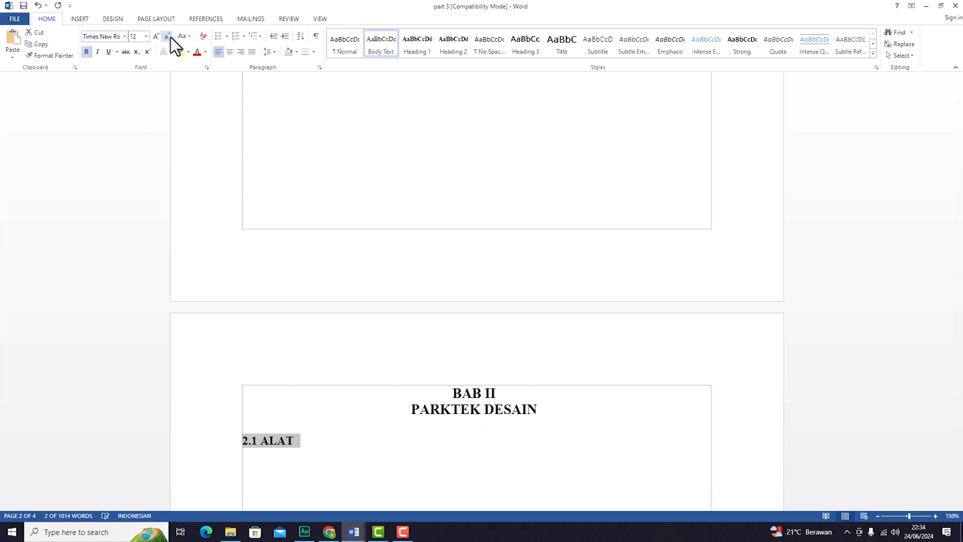
Step: Change the word ALAT to Capitalize Each Word case and add a blank line between PARKTEK DESAIN and the 2.1 subheading
left_click_drag(304, 440, 260, 448)
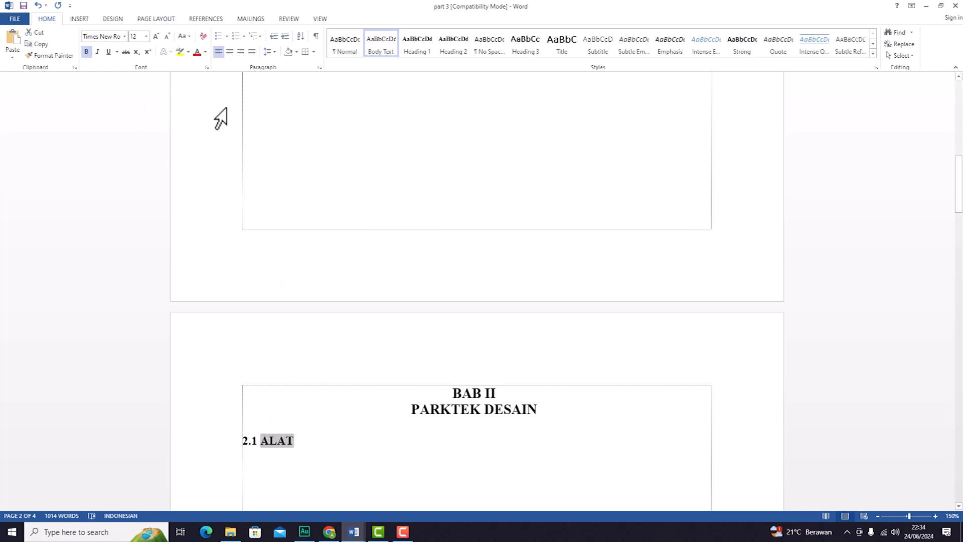
left_click(190, 37)
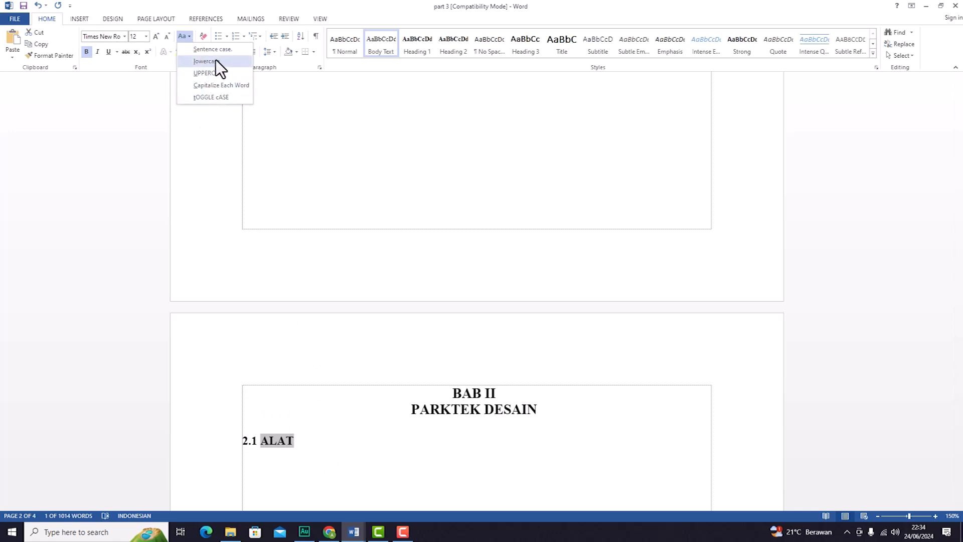
left_click(224, 85)
left_click(316, 435)
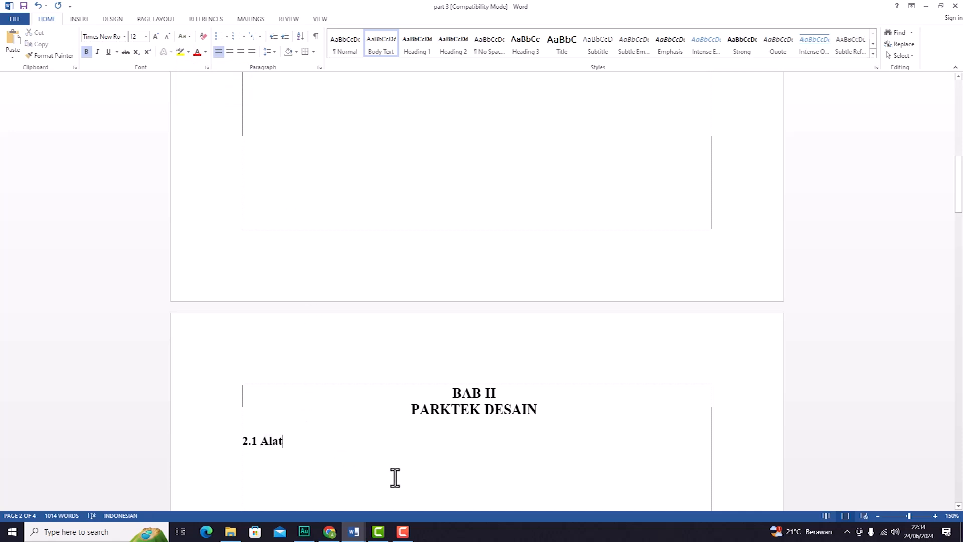
left_click(566, 407)
key("Return")
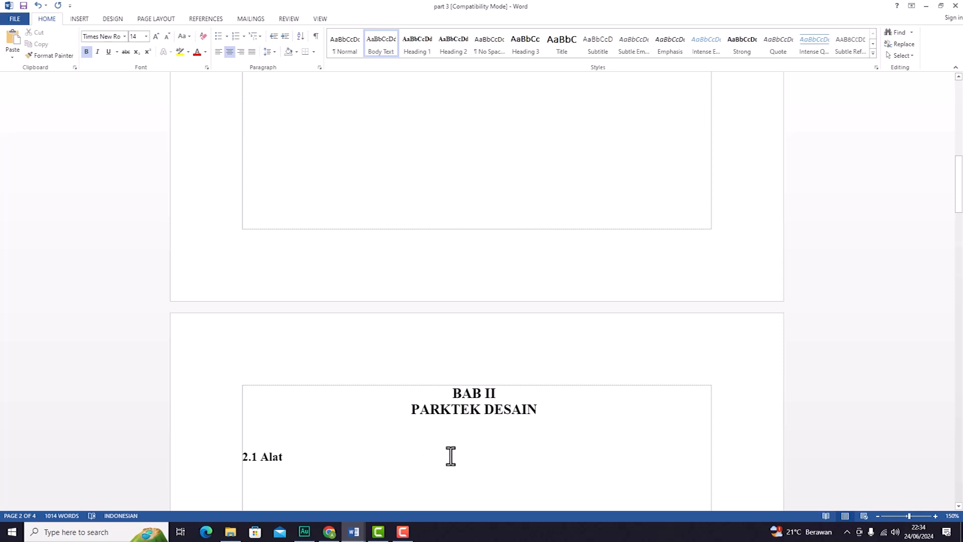
Step: Review the numbering of the 1.1 and 1.2 subheadings under BAB I and the 2.1 subheading under BAB II
scroll(451, 454, "up", 12)
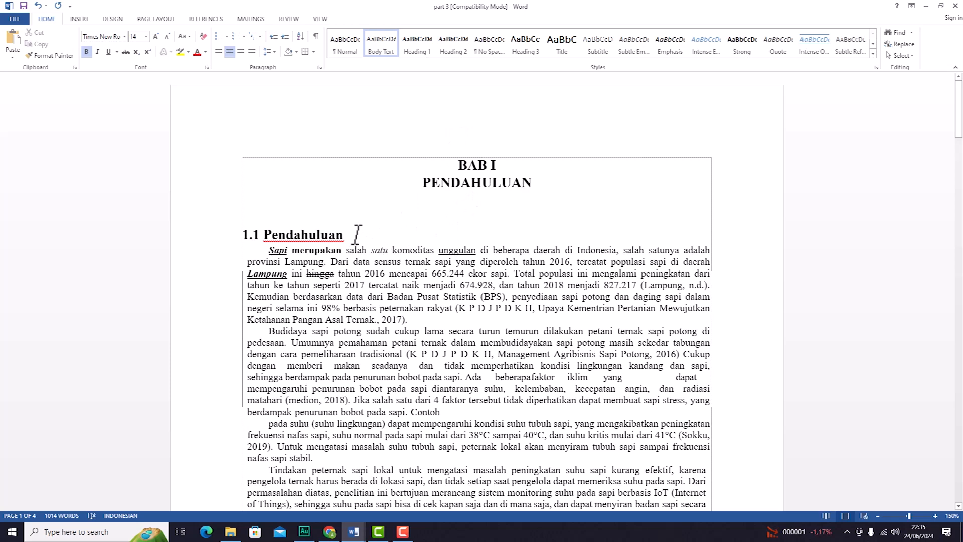
left_click(256, 235)
key("BackSpace")
left_click_drag(259, 236, 243, 238)
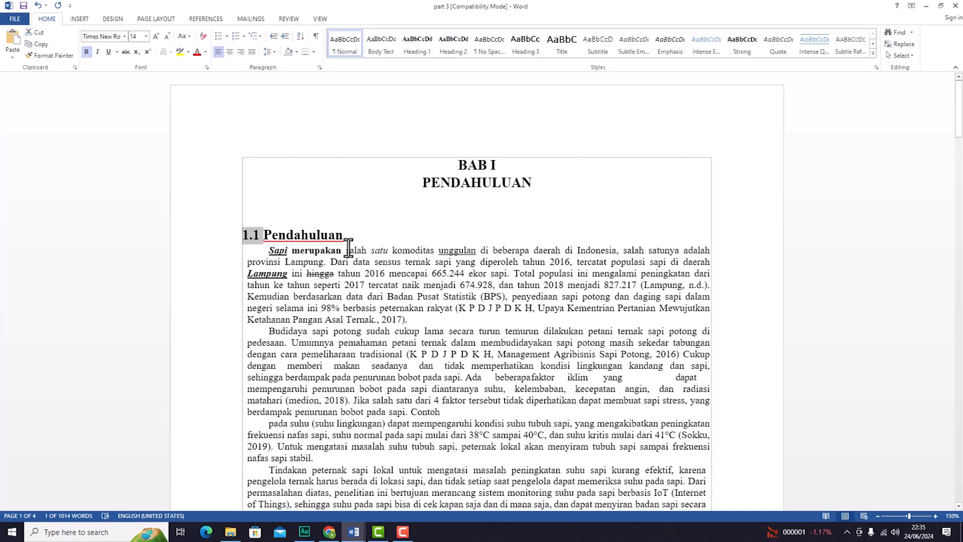
scroll(298, 331, "down", 2)
scroll(329, 449, "down", 1)
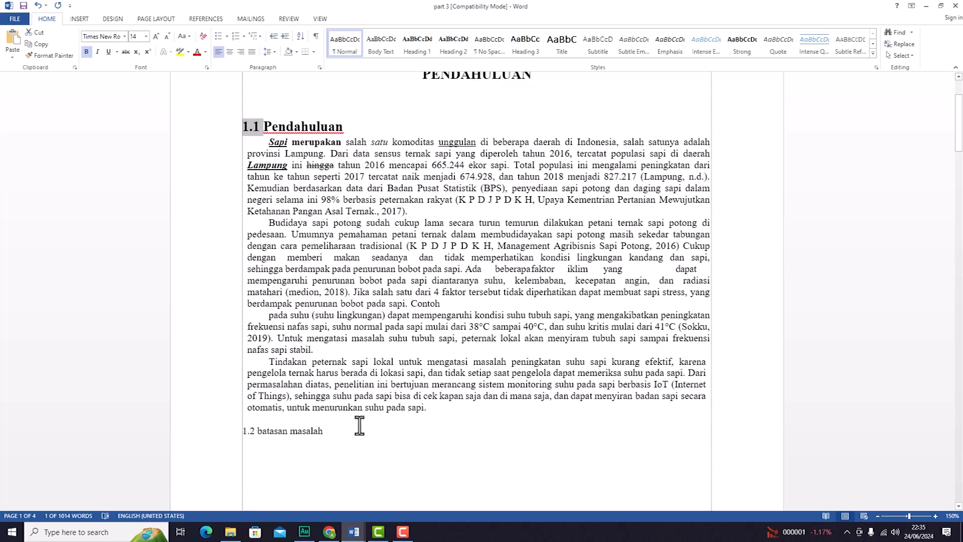
scroll(324, 291, "up", 1)
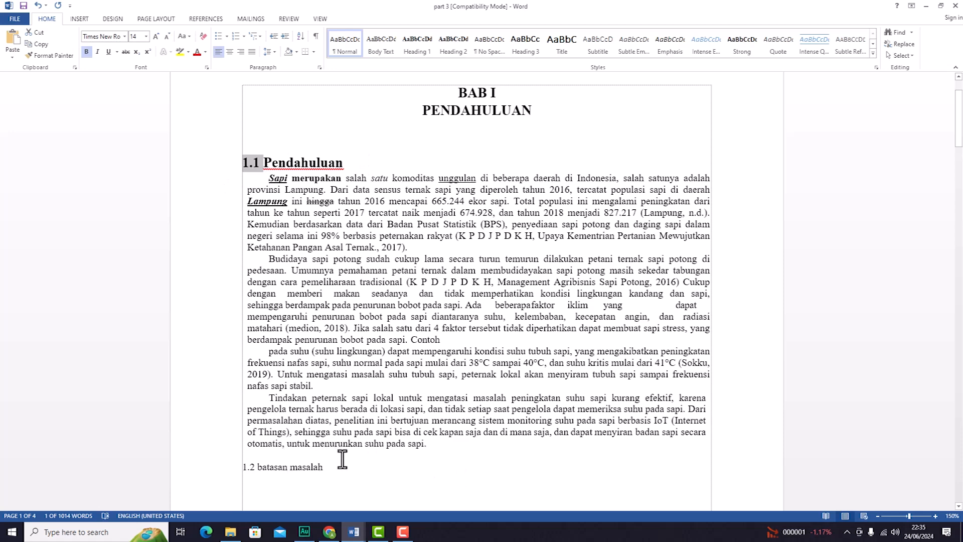
scroll(339, 457, "down", 2)
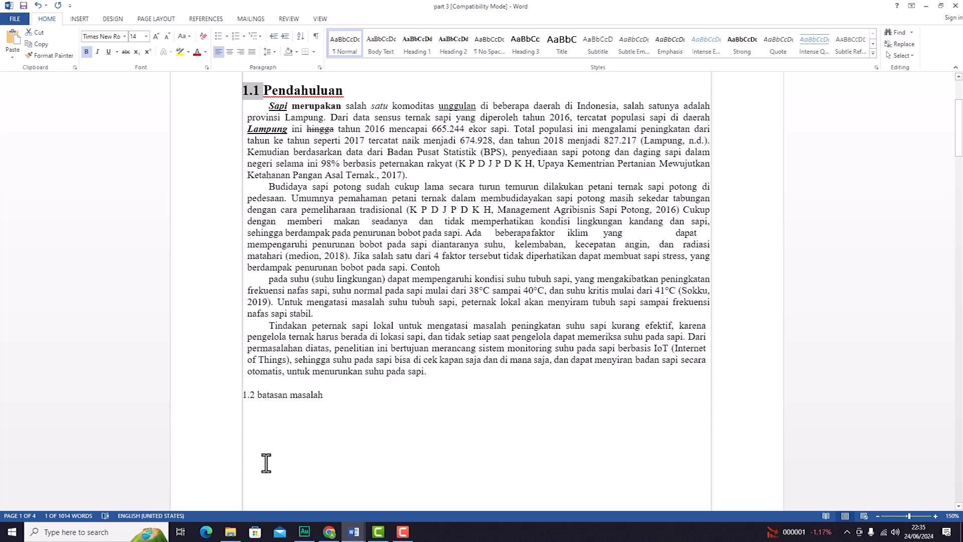
scroll(266, 463, "down", 2)
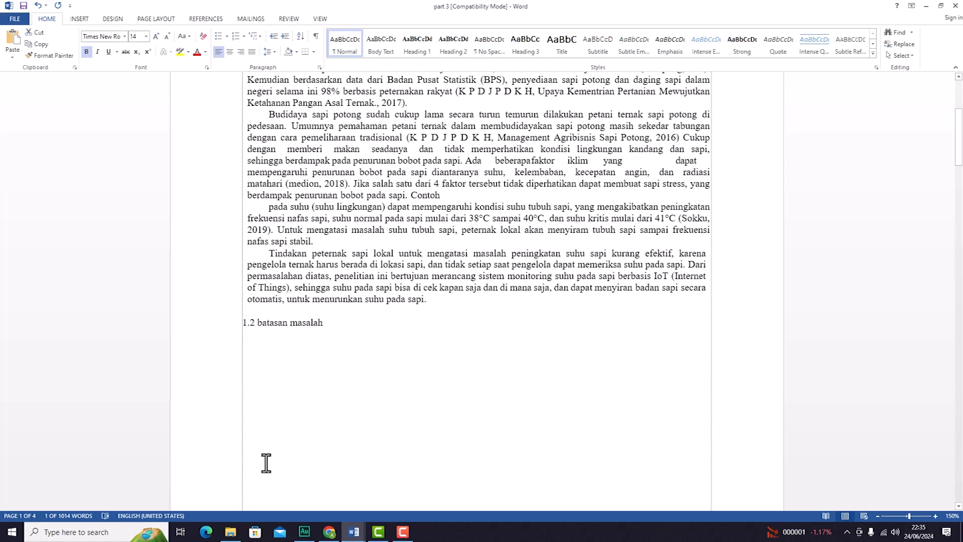
scroll(429, 411, "down", 6)
scroll(347, 411, "down", 6)
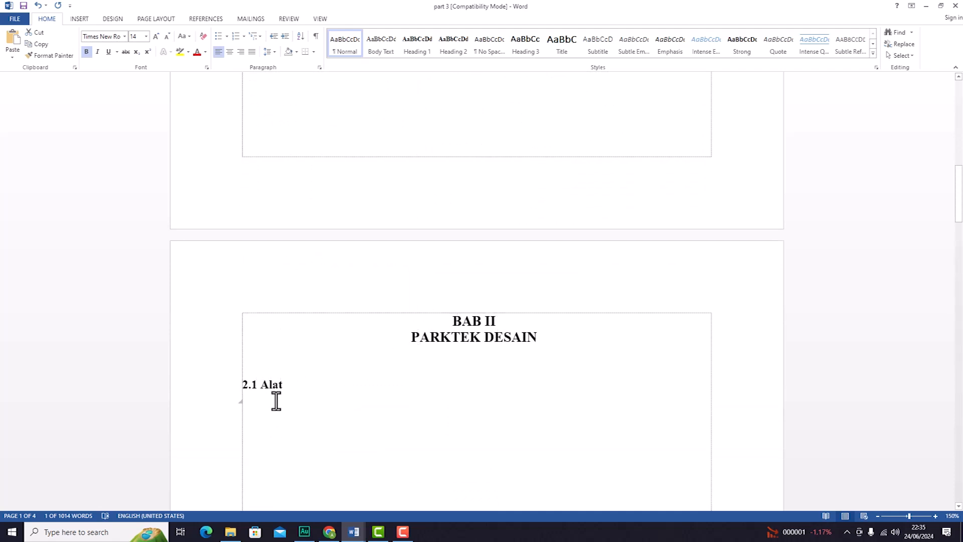
scroll(330, 391, "up", 6)
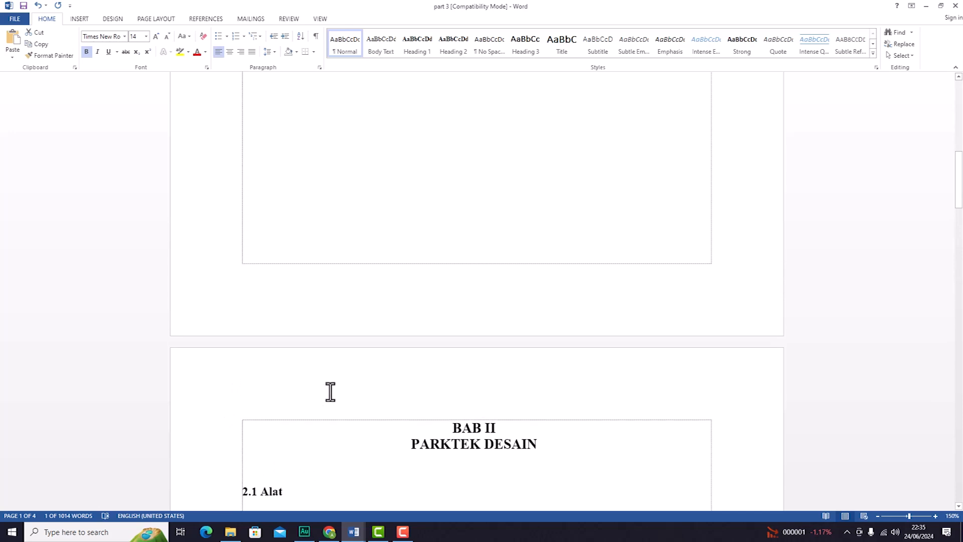
scroll(330, 391, "up", 10)
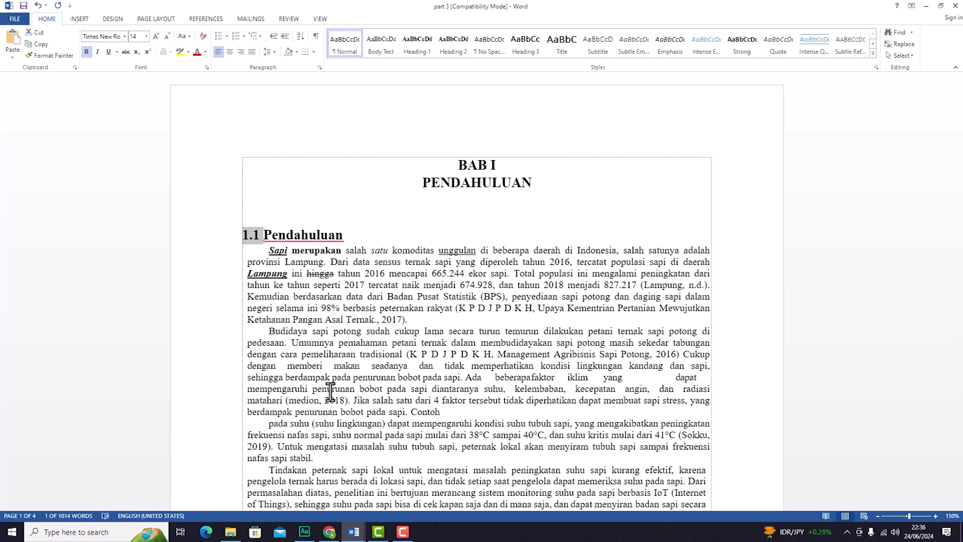
left_click(278, 301)
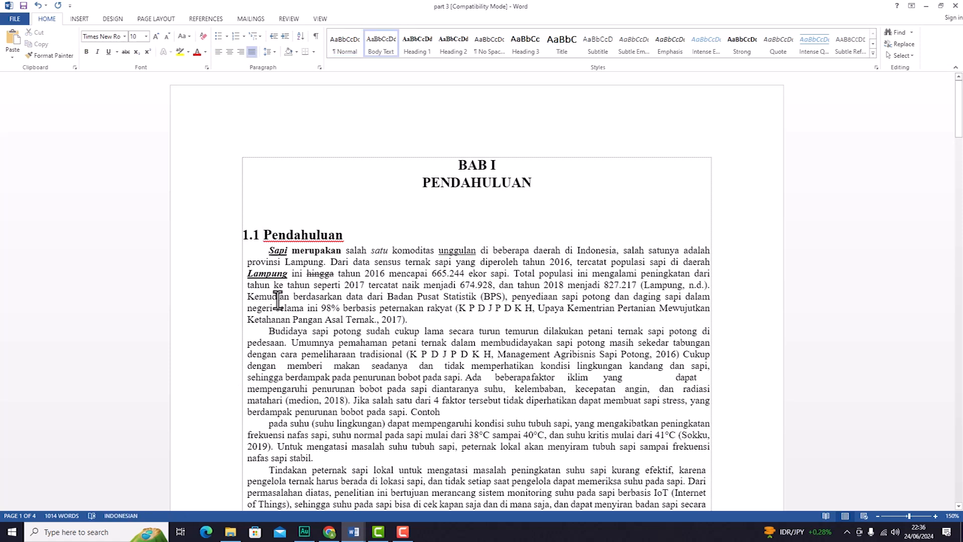